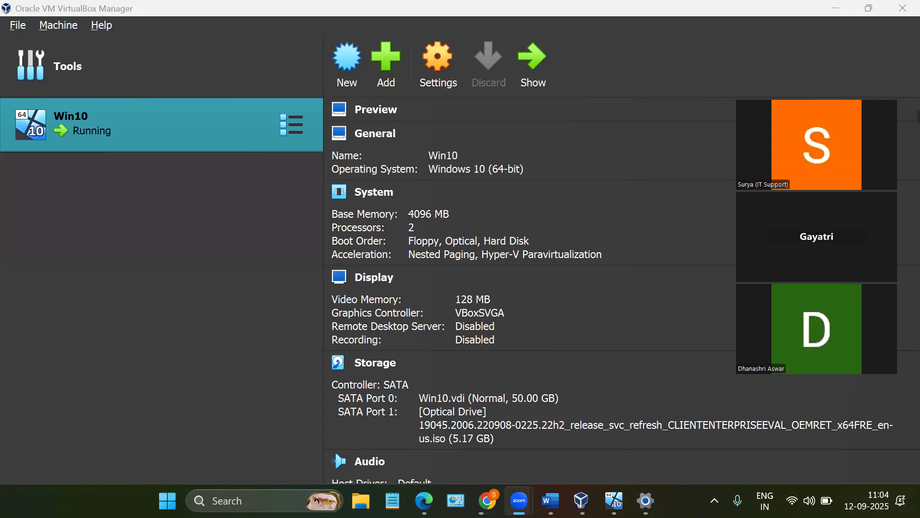
- Switch to the running Win10 virtual machine's window and bring up its Windows screen
{"action": "left_click", "coordinate": [614, 501]}
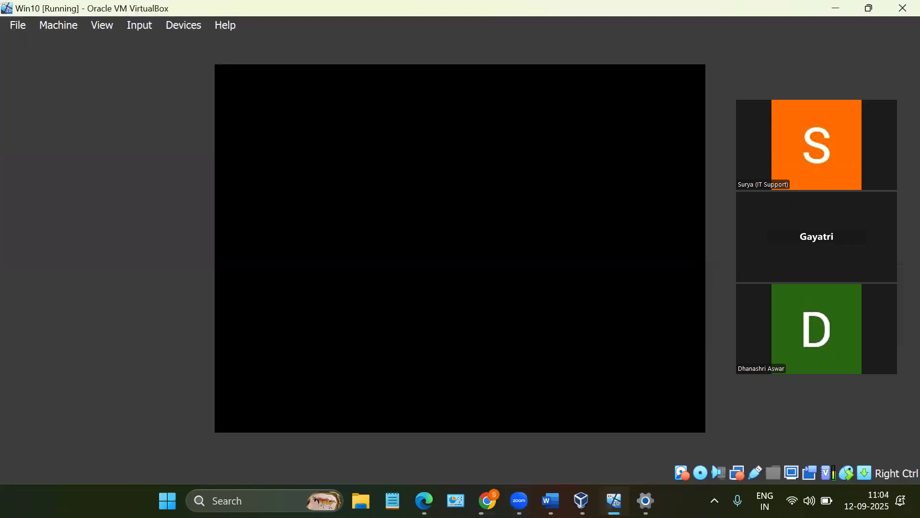
{"action": "left_click", "coordinate": [614, 501]}
{"action": "left_click", "coordinate": [615, 500]}
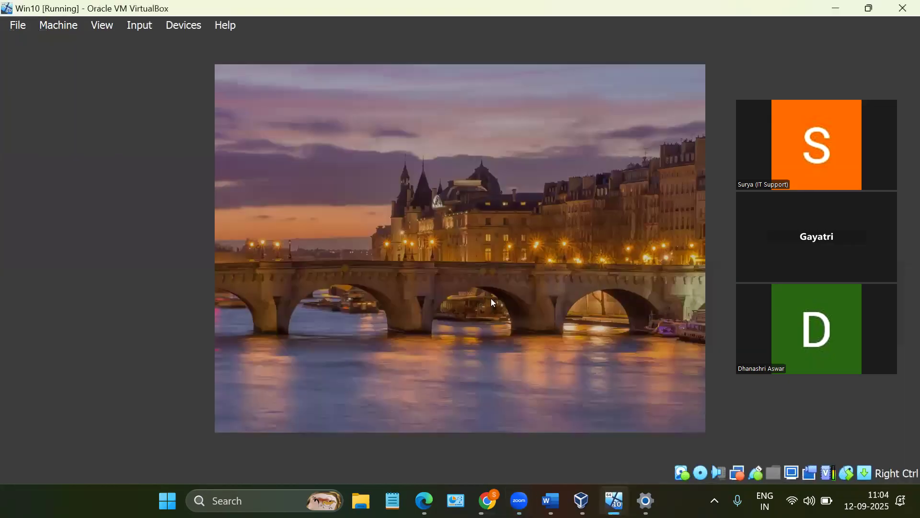
{"action": "left_click", "coordinate": [433, 291]}
- Switch to Microsoft Edge and open the Intune admin center at intune.microsoft.com
{"action": "left_click", "coordinate": [424, 501]}
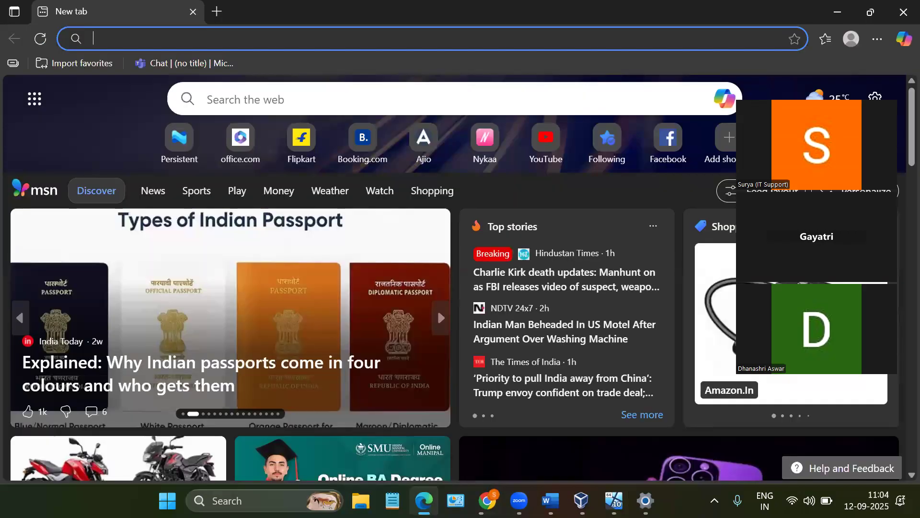
{"action": "left_click", "coordinate": [307, 38]}
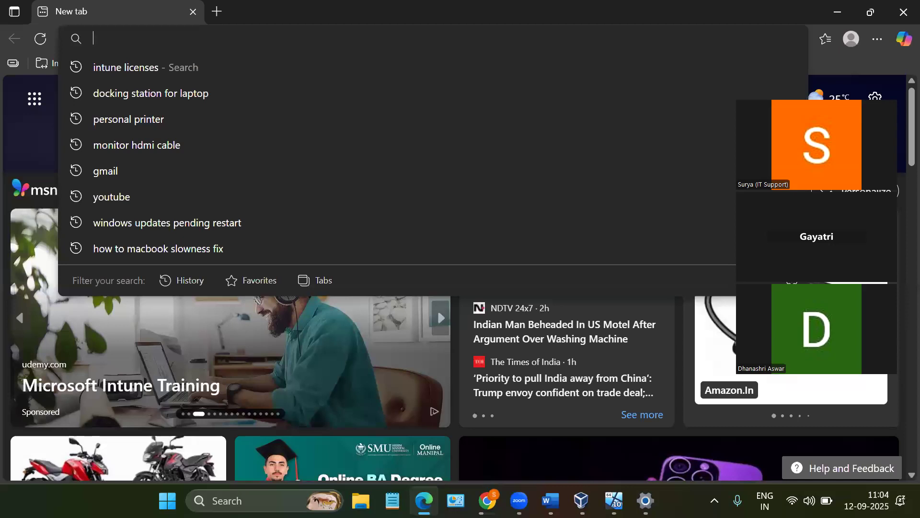
{"action": "type", "text": "intune.microsoft.com"}
{"action": "key", "text": "Right"}
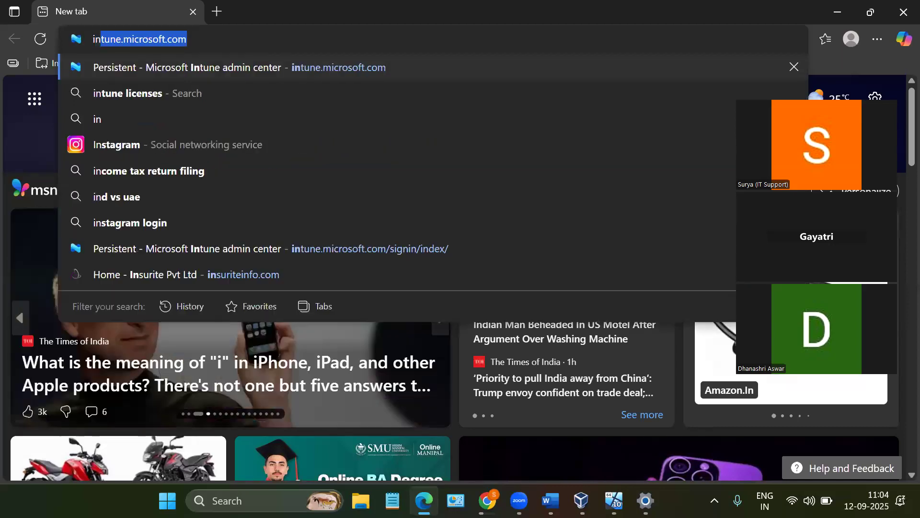
{"action": "key", "text": "Return"}
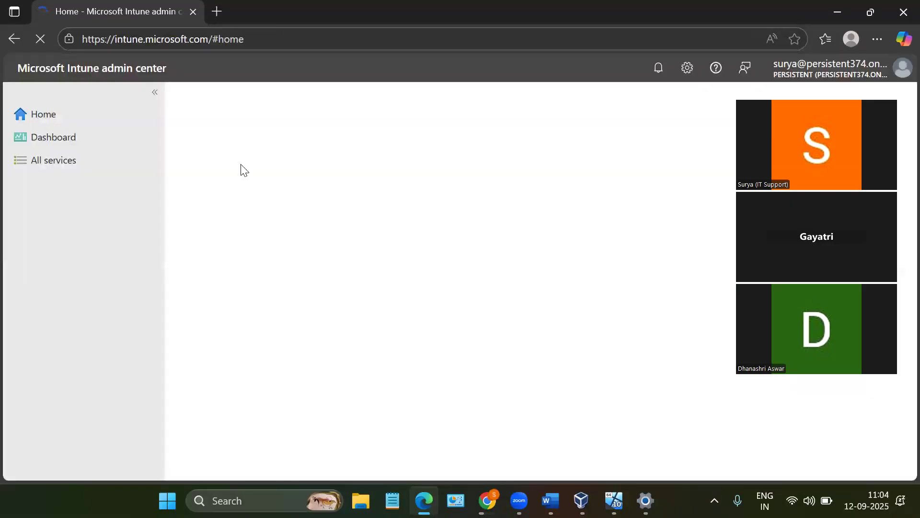
- Open portal.azure.com in a new browser tab, check the Intune admin center's home page, and return to the Azure portal
{"action": "left_click", "coordinate": [218, 13]}
{"action": "type", "text": "portal.azure.com"}
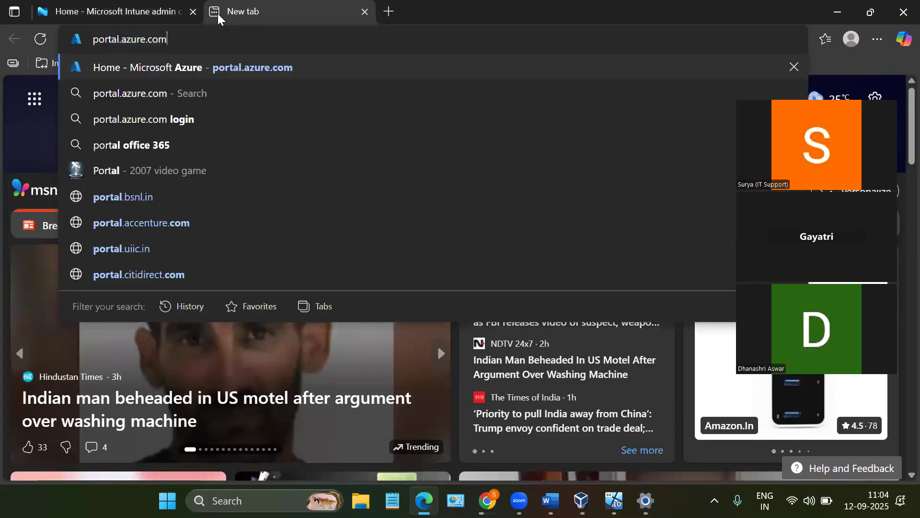
{"action": "key", "text": "Return"}
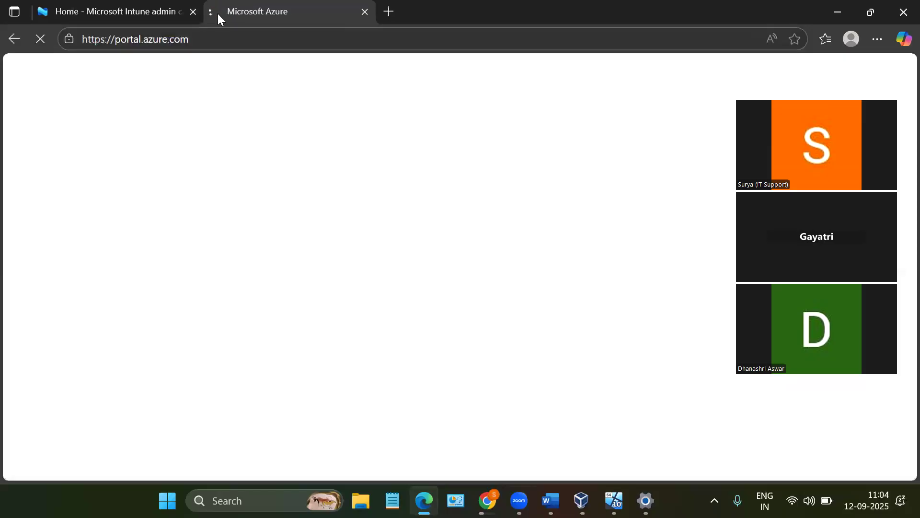
{"action": "left_click", "coordinate": [91, 5]}
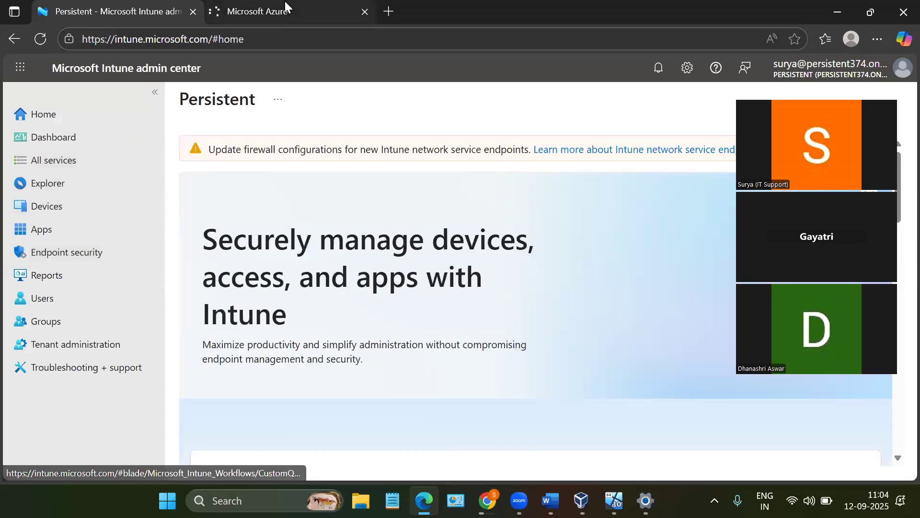
{"action": "left_click", "coordinate": [286, 4]}
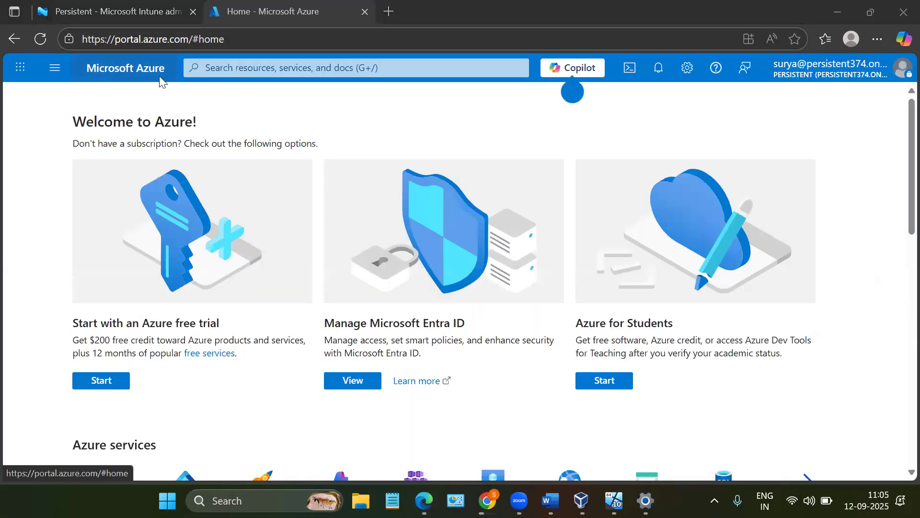
- Open Microsoft Entra ID in the Azure portal and show the tenant's list of all users
{"action": "left_click", "coordinate": [55, 75]}
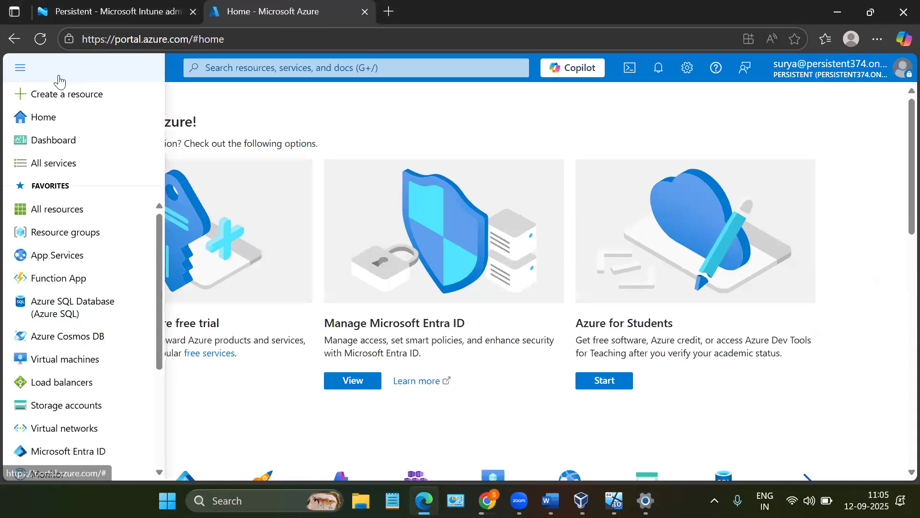
{"action": "scroll", "coordinate": [55, 293], "scroll_direction": "down", "scroll_amount": 3}
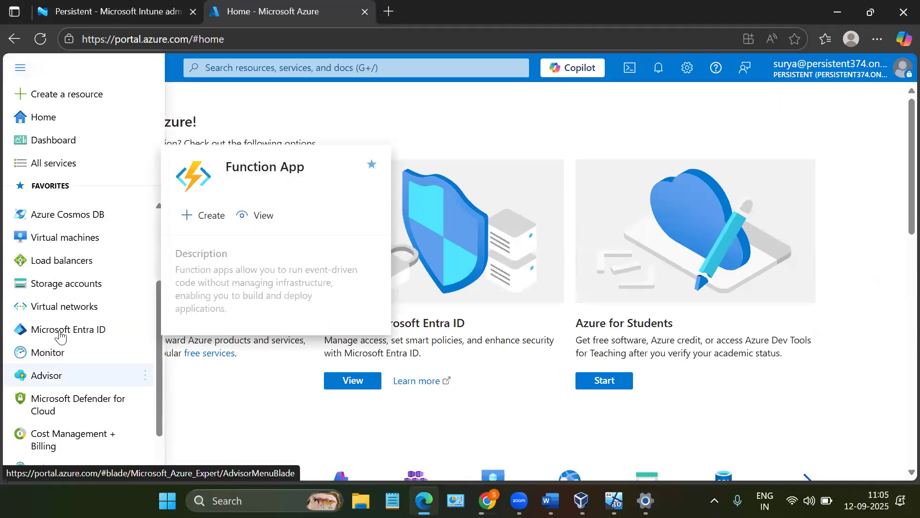
{"action": "left_click", "coordinate": [61, 334]}
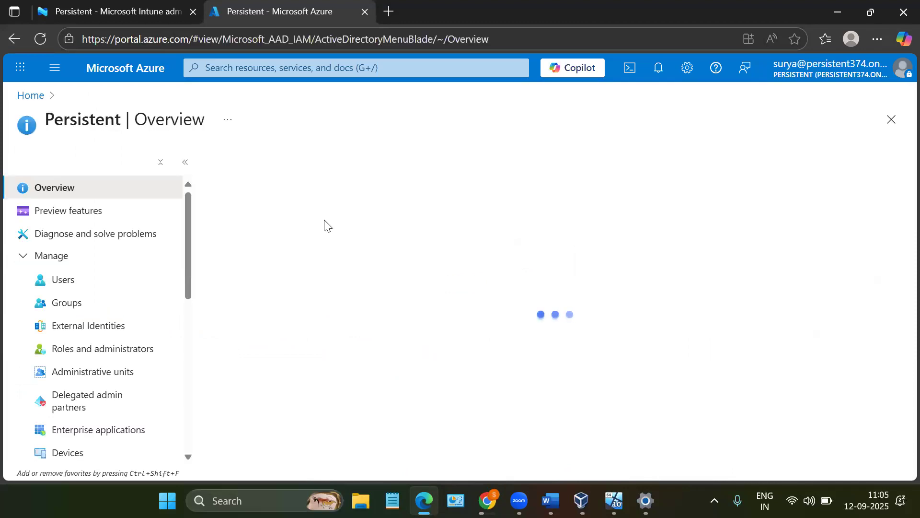
{"action": "left_click", "coordinate": [123, 280]}
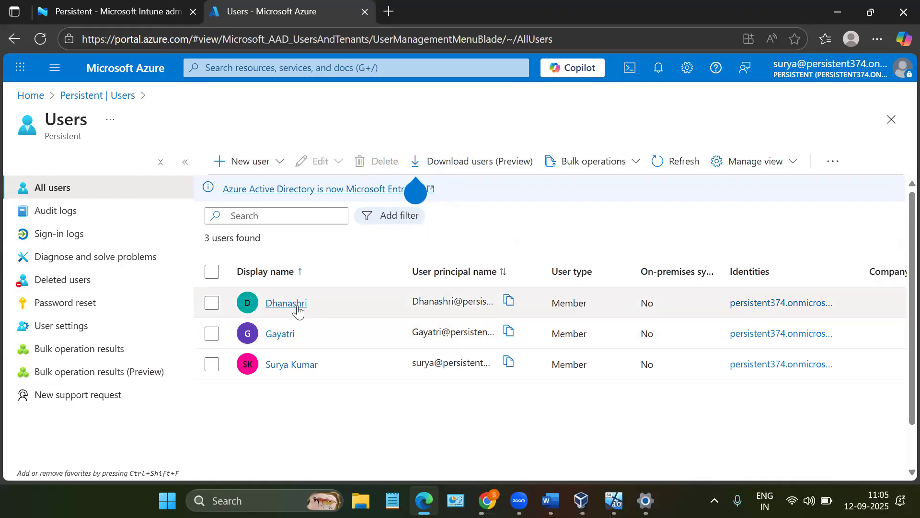
- Open the first listed user's profile and examine the overview and properties, including the job title and assigned manager
{"action": "left_click", "coordinate": [297, 311]}
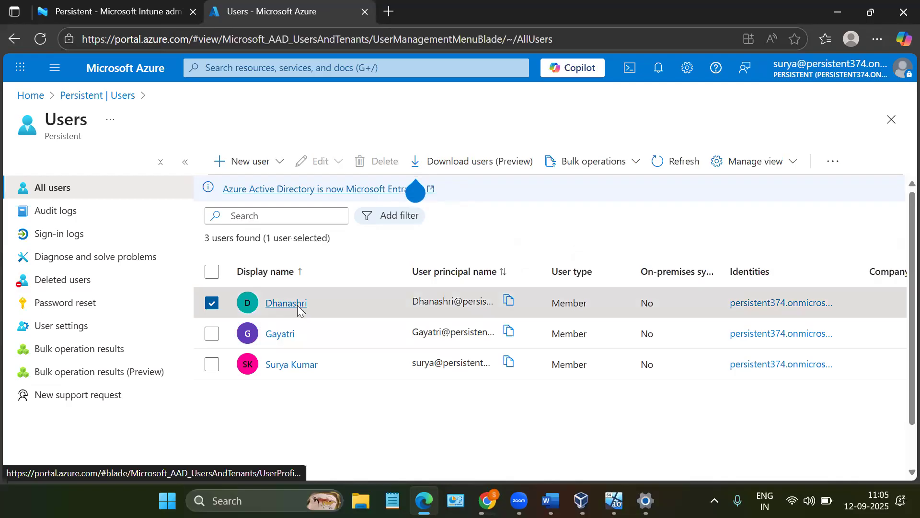
{"action": "left_click", "coordinate": [297, 305]}
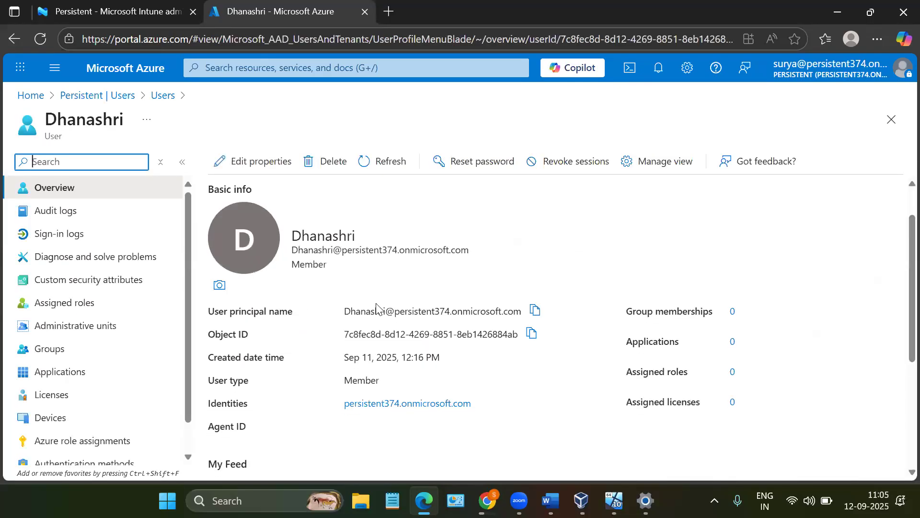
{"action": "scroll", "coordinate": [377, 307], "scroll_direction": "down", "scroll_amount": 2}
{"action": "scroll", "coordinate": [355, 309], "scroll_direction": "up", "scroll_amount": 2}
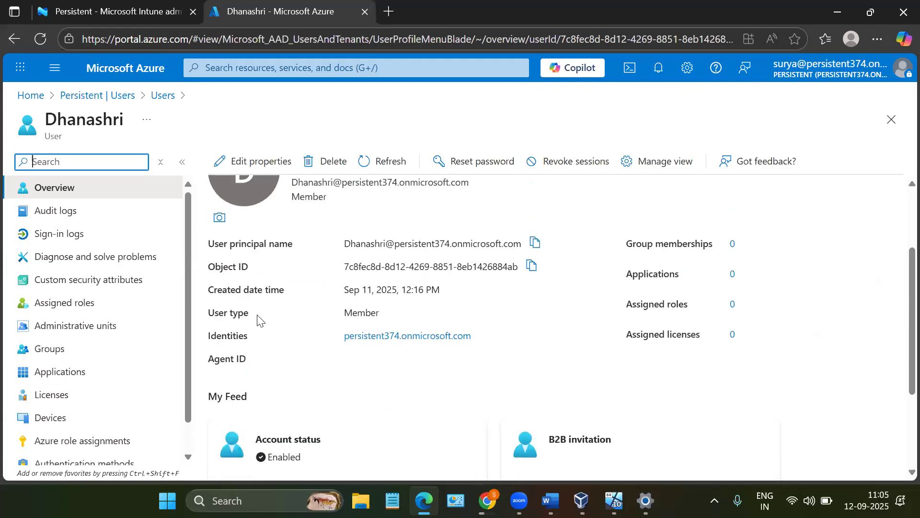
{"action": "scroll", "coordinate": [312, 278], "scroll_direction": "up", "scroll_amount": 1}
{"action": "left_click", "coordinate": [365, 207]}
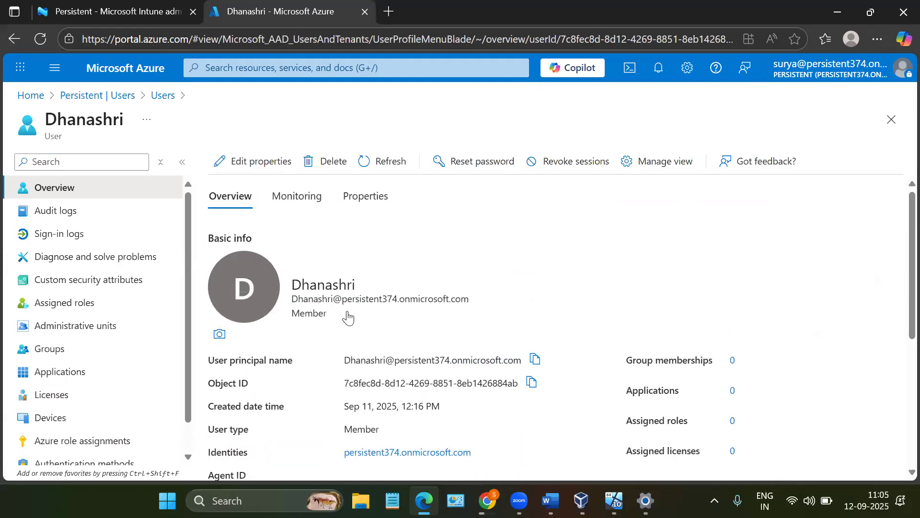
{"action": "scroll", "coordinate": [347, 313], "scroll_direction": "down", "scroll_amount": 5}
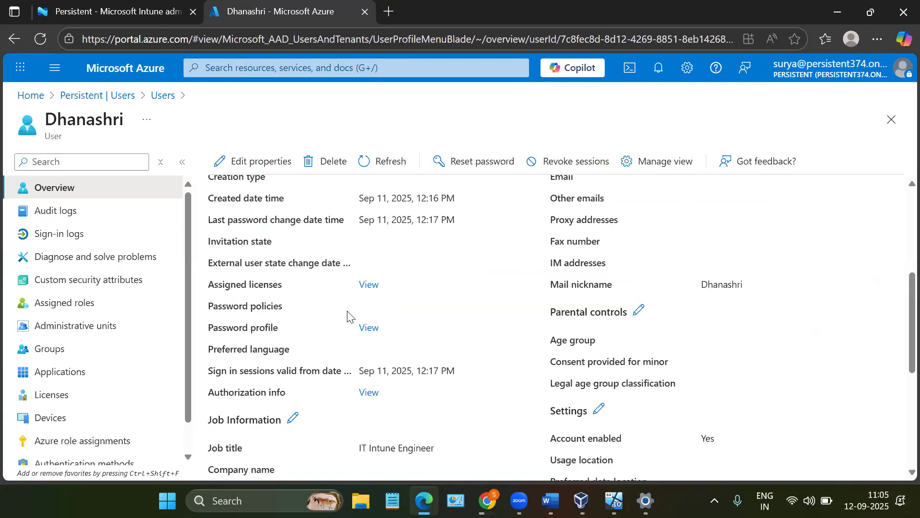
{"action": "scroll", "coordinate": [348, 312], "scroll_direction": "down", "scroll_amount": 5}
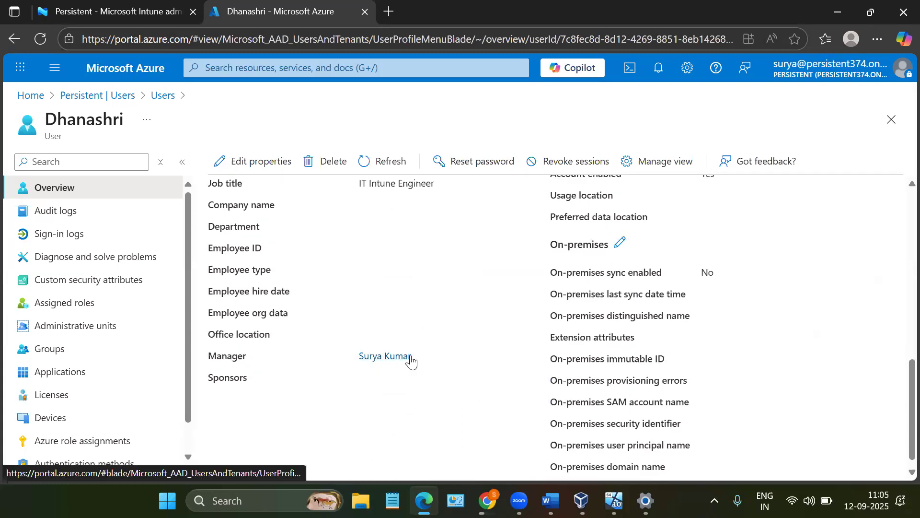
{"action": "scroll", "coordinate": [411, 362], "scroll_direction": "up", "scroll_amount": 1}
{"action": "scroll", "coordinate": [225, 229], "scroll_direction": "up", "scroll_amount": 6}
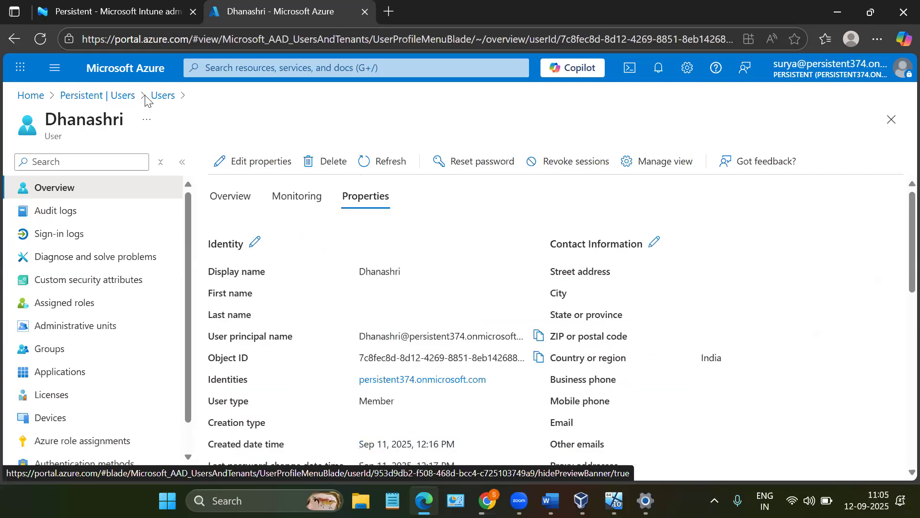
- Return to the tenant's user list, open the second user's properties, and check the job information and manager entry
{"action": "left_click", "coordinate": [119, 98]}
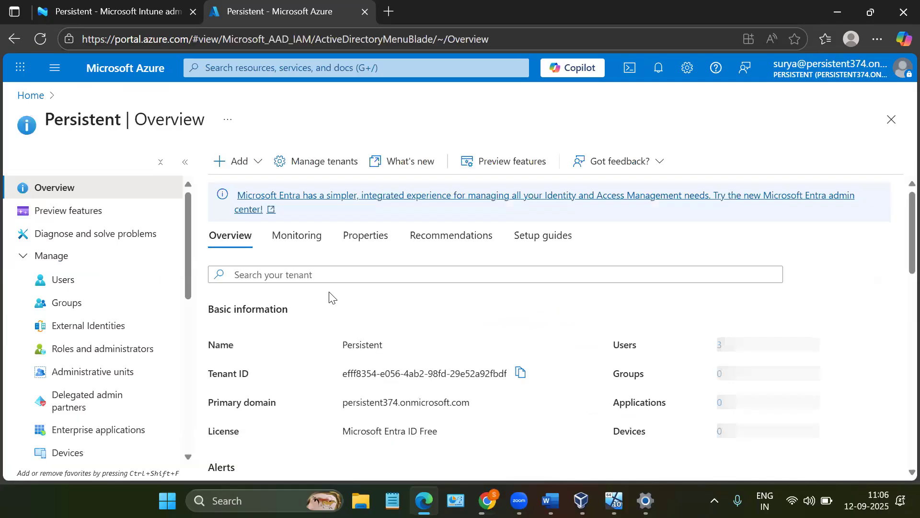
{"action": "left_click", "coordinate": [77, 288]}
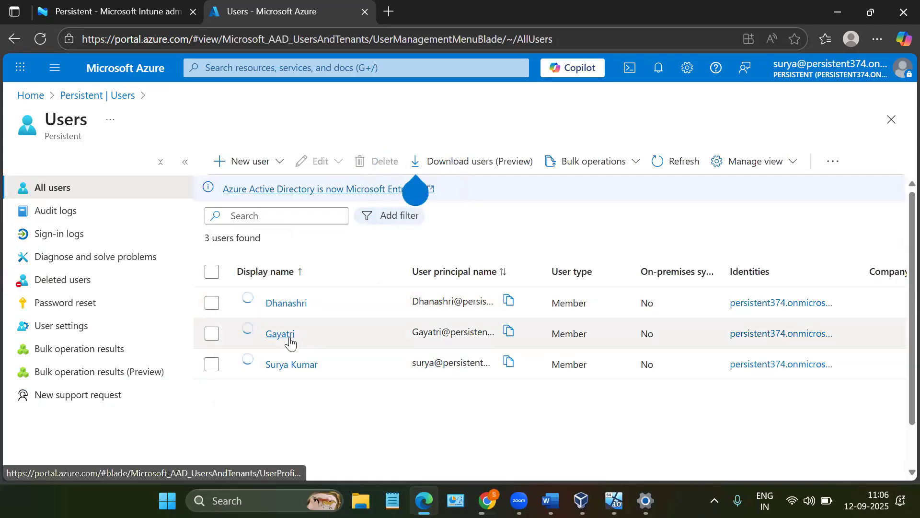
{"action": "left_click", "coordinate": [287, 335]}
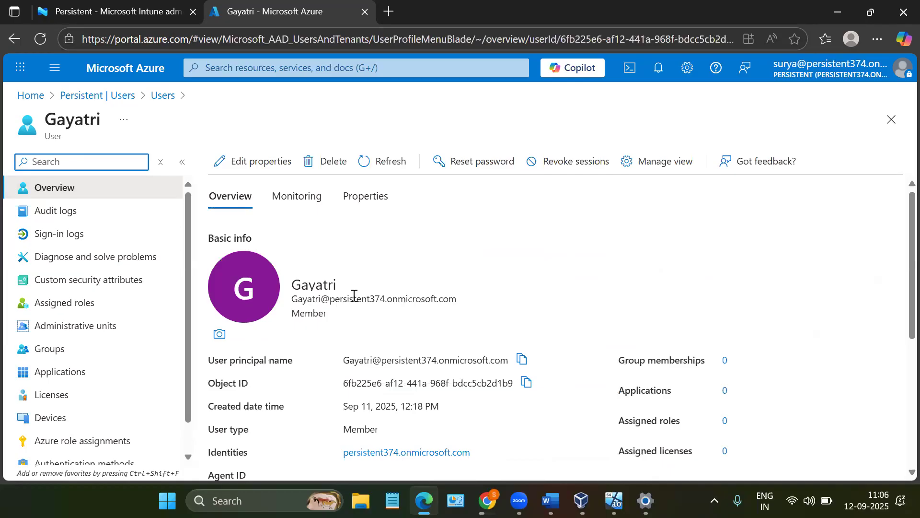
{"action": "left_click", "coordinate": [363, 197]}
{"action": "scroll", "coordinate": [362, 292], "scroll_direction": "down", "scroll_amount": 2}
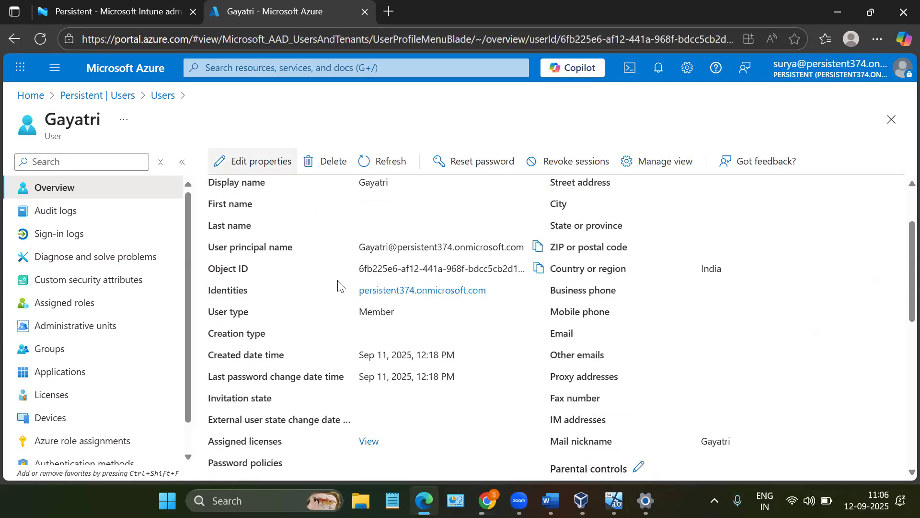
{"action": "scroll", "coordinate": [338, 287], "scroll_direction": "down", "scroll_amount": 2}
{"action": "scroll", "coordinate": [338, 286], "scroll_direction": "down", "scroll_amount": 8}
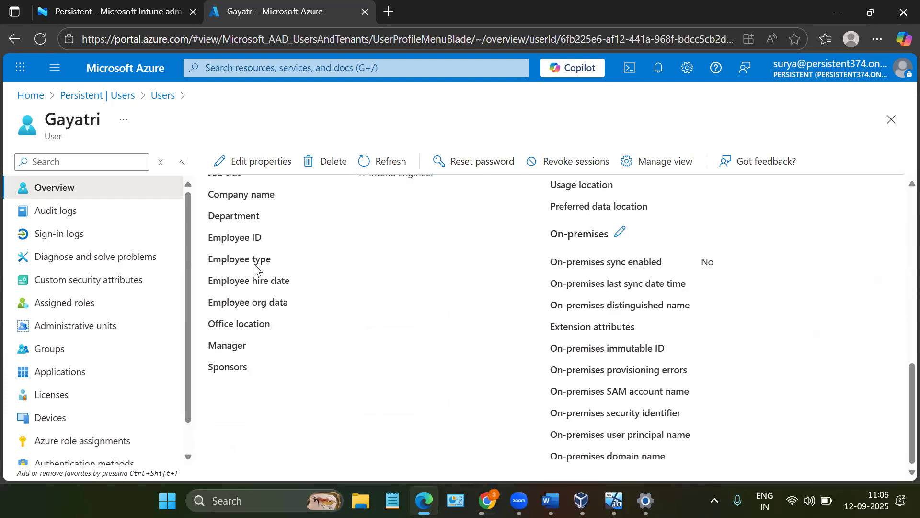
{"action": "scroll", "coordinate": [624, 348], "scroll_direction": "up", "scroll_amount": 2}
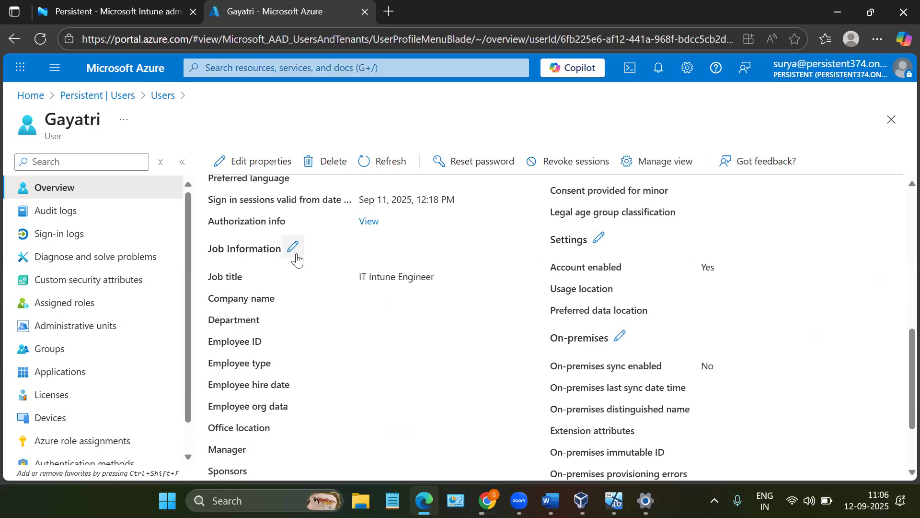
{"action": "scroll", "coordinate": [271, 386], "scroll_direction": "down", "scroll_amount": 2}
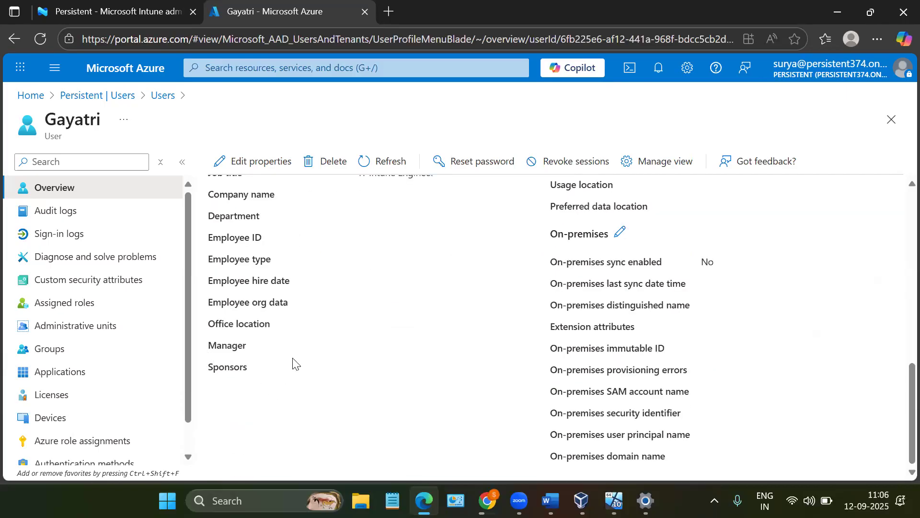
{"action": "scroll", "coordinate": [261, 355], "scroll_direction": "up", "scroll_amount": 8}
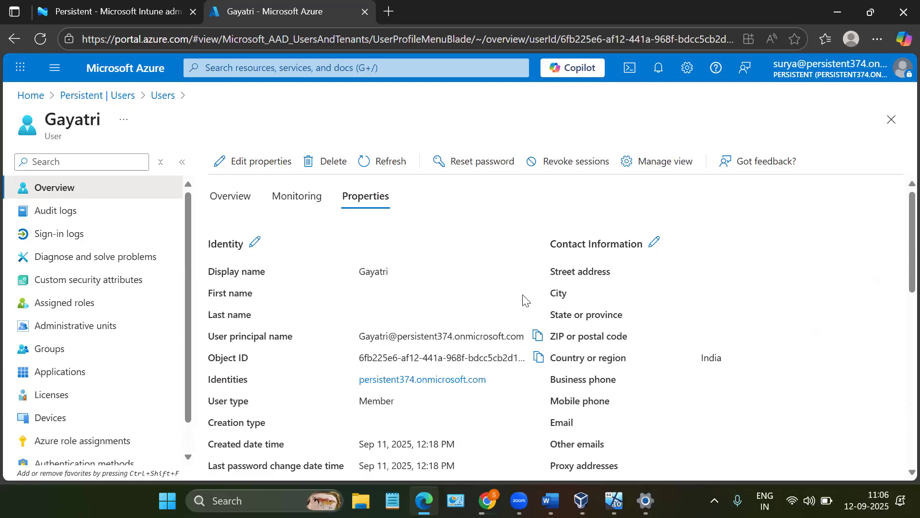
- Open the second user's properties for editing and look through the editable identity fields
{"action": "left_click", "coordinate": [242, 160]}
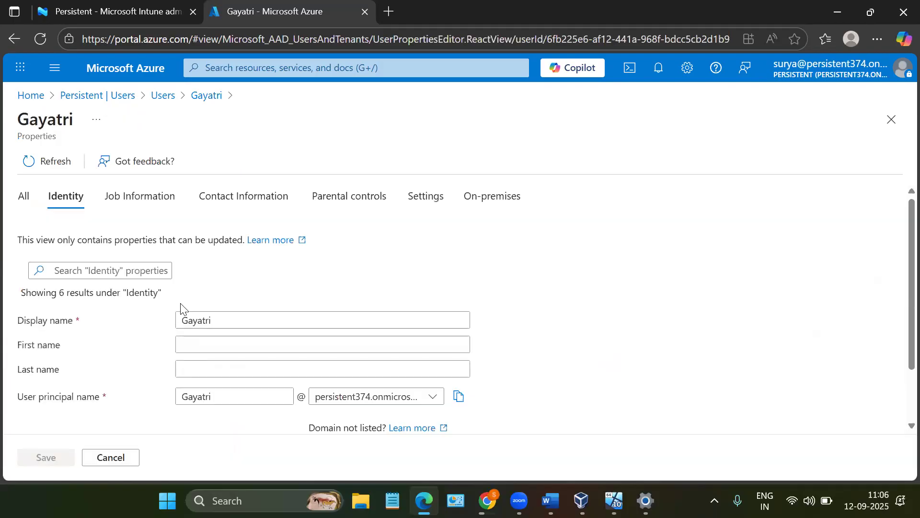
{"action": "scroll", "coordinate": [242, 307], "scroll_direction": "down", "scroll_amount": 2}
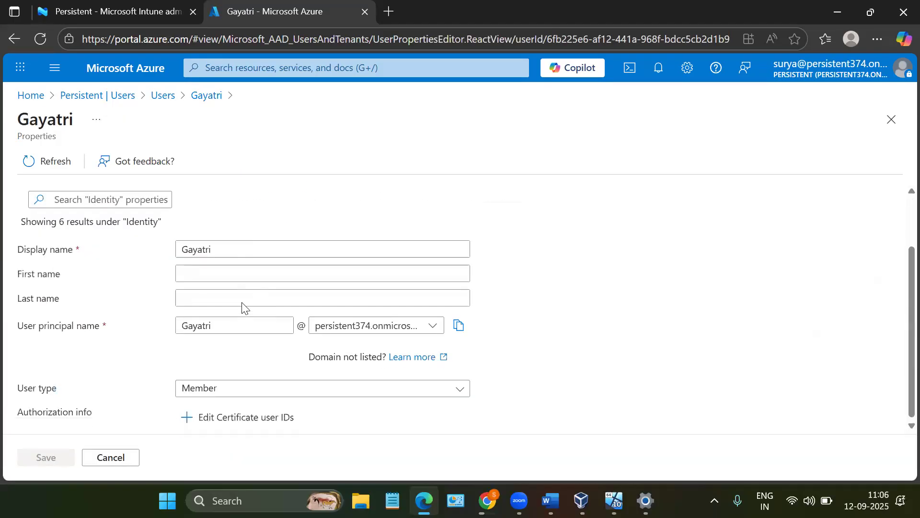
{"action": "scroll", "coordinate": [237, 348], "scroll_direction": "up", "scroll_amount": 2}
{"action": "scroll", "coordinate": [246, 341], "scroll_direction": "down", "scroll_amount": 2}
{"action": "scroll", "coordinate": [219, 341], "scroll_direction": "up", "scroll_amount": 2}
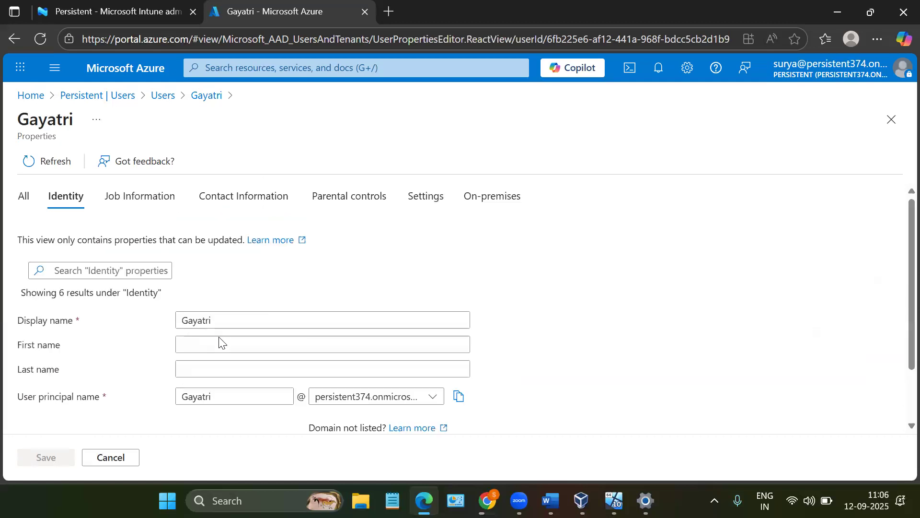
- Open the manager selection from the user's editable job information and show the signed-in account's details
{"action": "left_click", "coordinate": [154, 203]}
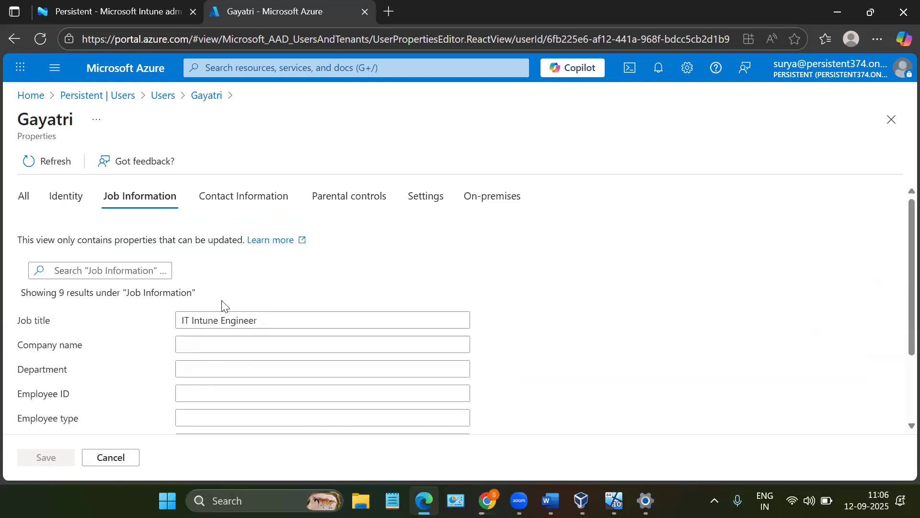
{"action": "scroll", "coordinate": [222, 304], "scroll_direction": "down", "scroll_amount": 3}
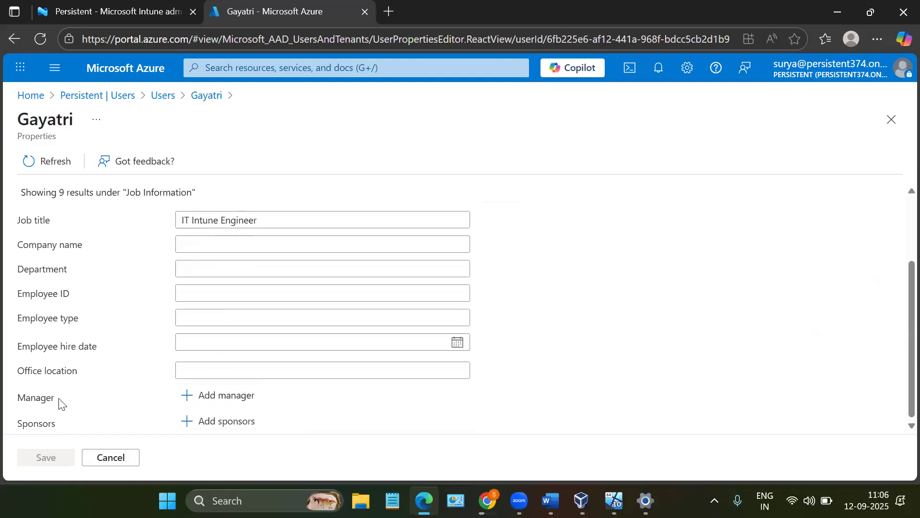
{"action": "left_click", "coordinate": [211, 405]}
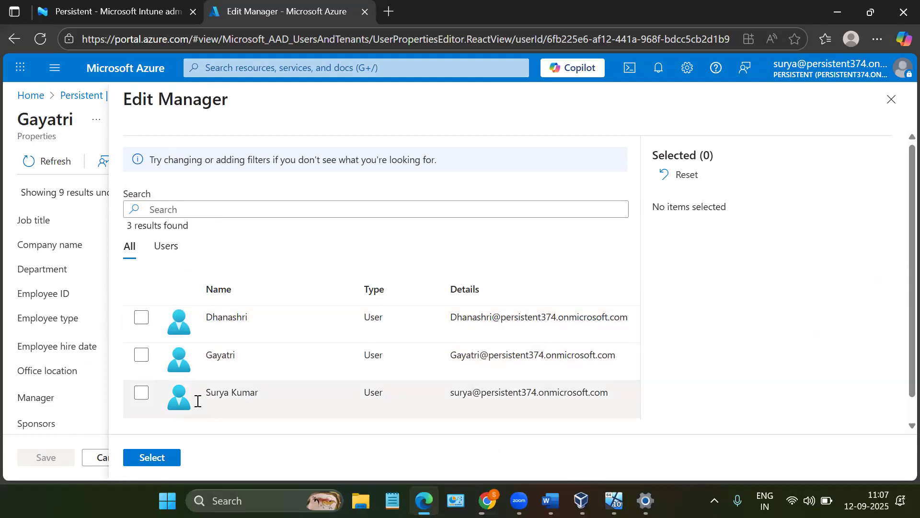
{"action": "left_click", "coordinate": [800, 72]}
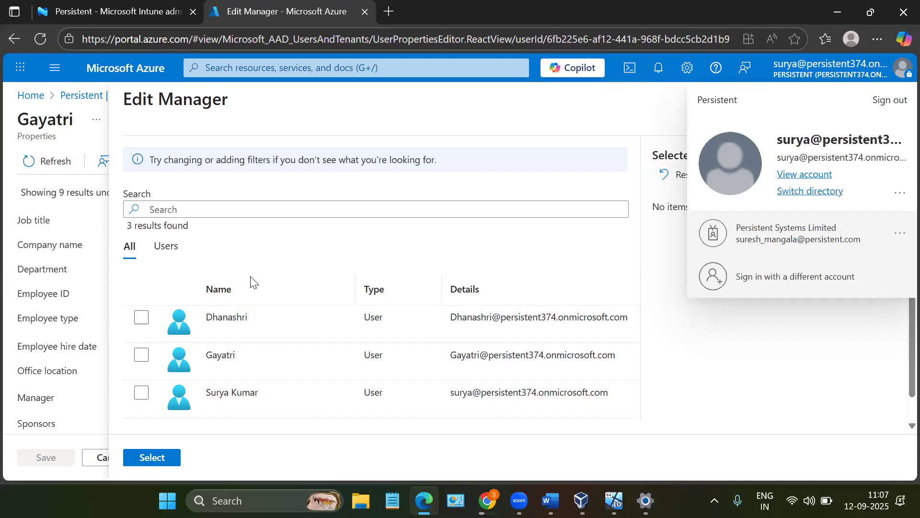
- Search the candidates by the signed-in user's first name, choose that user as manager, and save the updated properties
{"action": "left_click", "coordinate": [159, 210]}
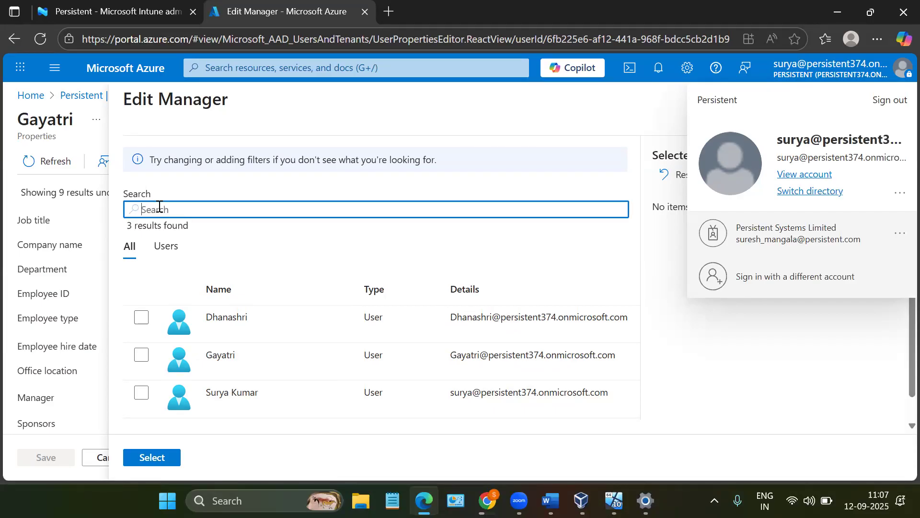
{"action": "type", "text": "Surya"}
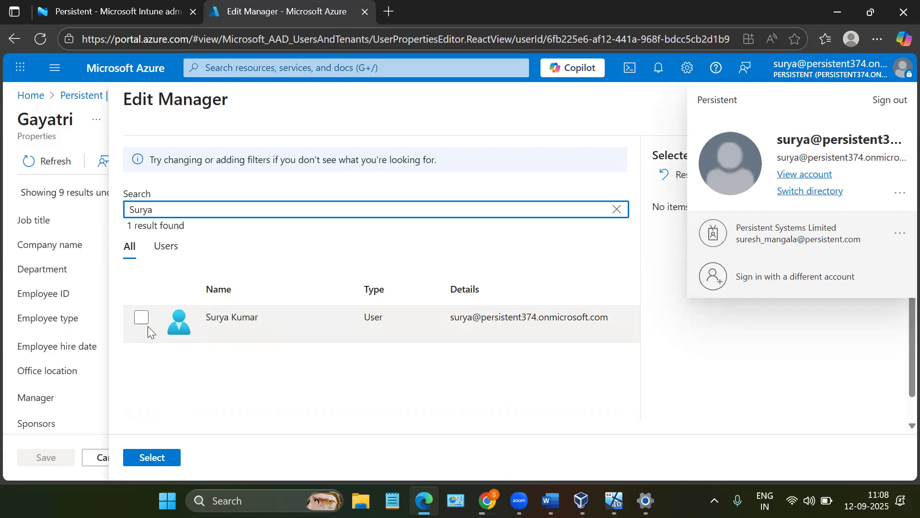
{"action": "left_click", "coordinate": [137, 322]}
{"action": "left_click", "coordinate": [136, 322]}
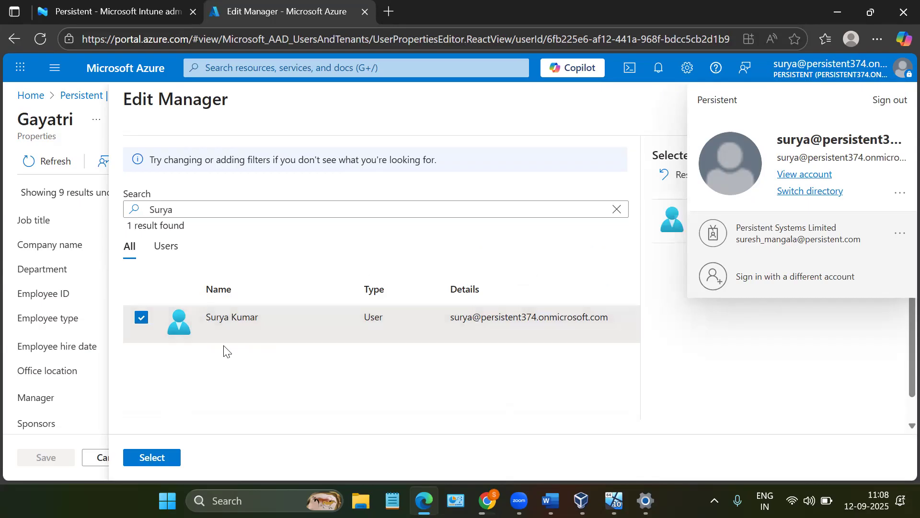
{"action": "left_click", "coordinate": [159, 459]}
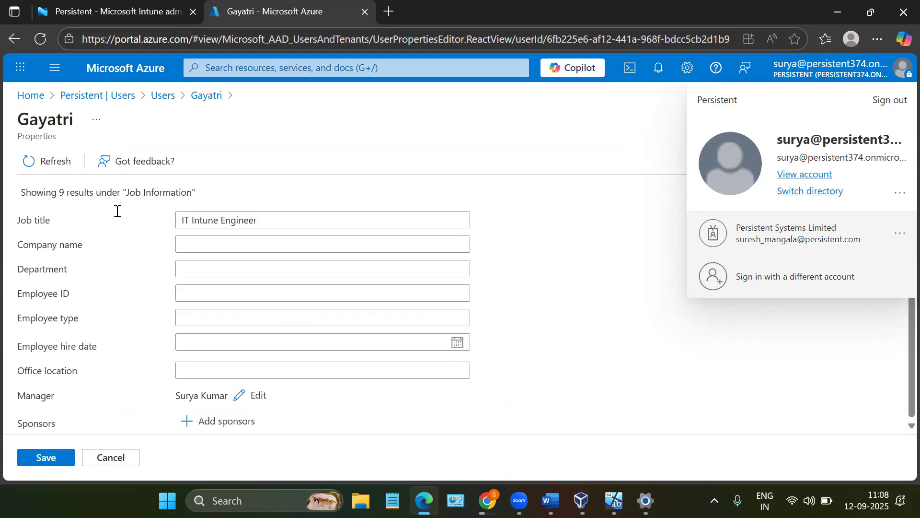
{"action": "left_click", "coordinate": [66, 459]}
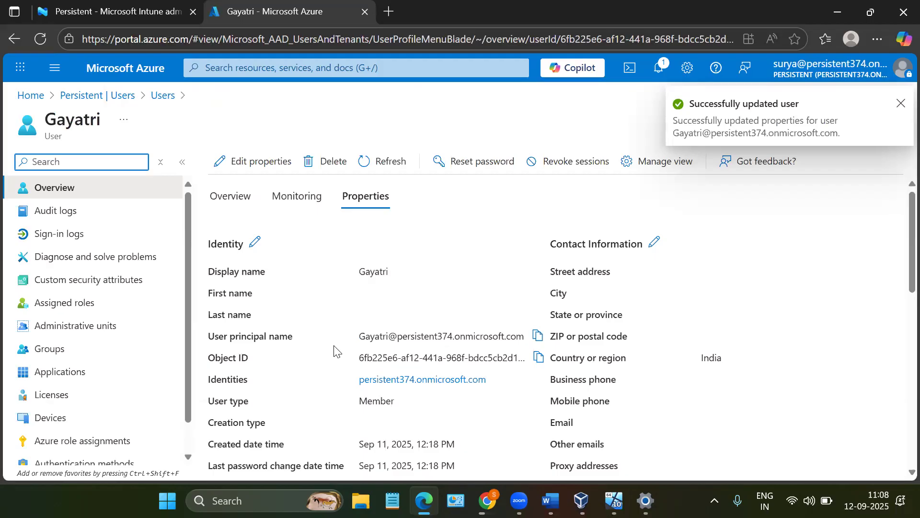
- Refresh the edited user's properties and check the manager entry under Job Information
{"action": "scroll", "coordinate": [335, 352], "scroll_direction": "down", "scroll_amount": 5}
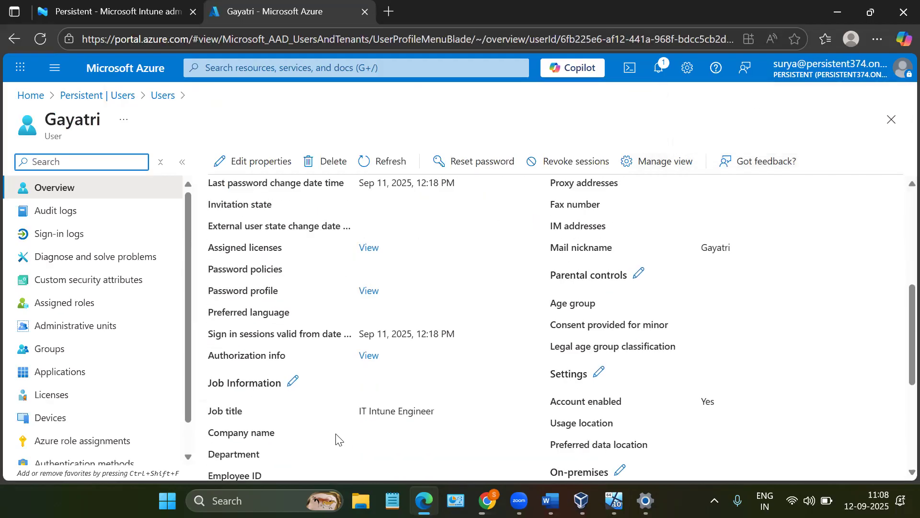
{"action": "scroll", "coordinate": [335, 438], "scroll_direction": "down", "scroll_amount": 3}
{"action": "scroll", "coordinate": [330, 431], "scroll_direction": "down", "scroll_amount": 1}
{"action": "scroll", "coordinate": [446, 269], "scroll_direction": "up", "scroll_amount": 3}
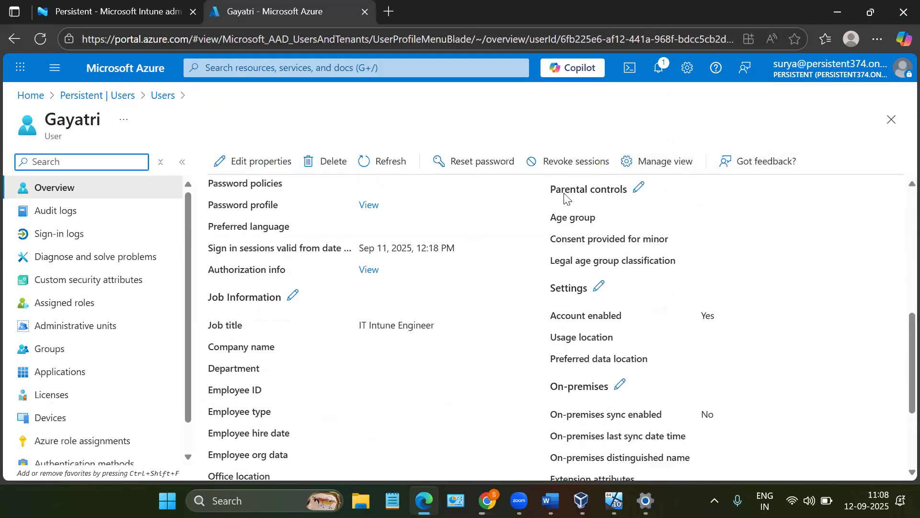
{"action": "scroll", "coordinate": [335, 359], "scroll_direction": "down", "scroll_amount": 3}
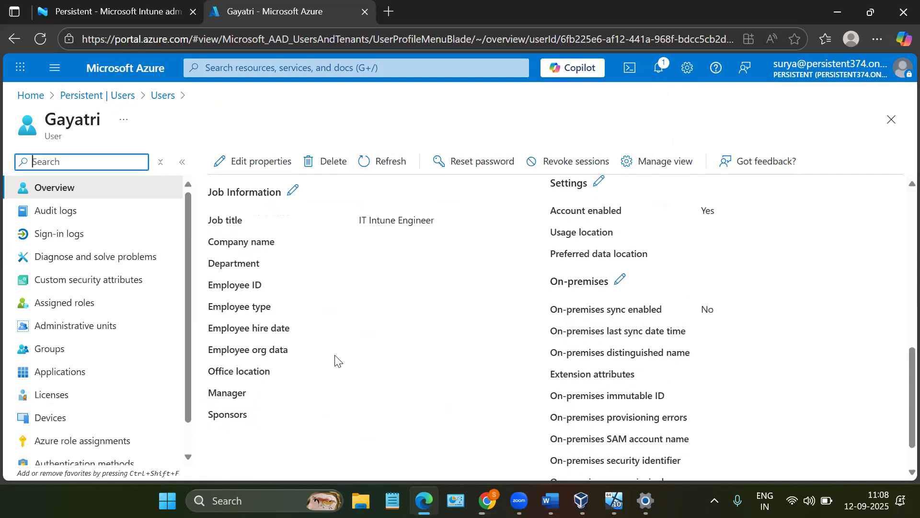
{"action": "scroll", "coordinate": [389, 288], "scroll_direction": "up", "scroll_amount": 5}
{"action": "left_click", "coordinate": [390, 162]}
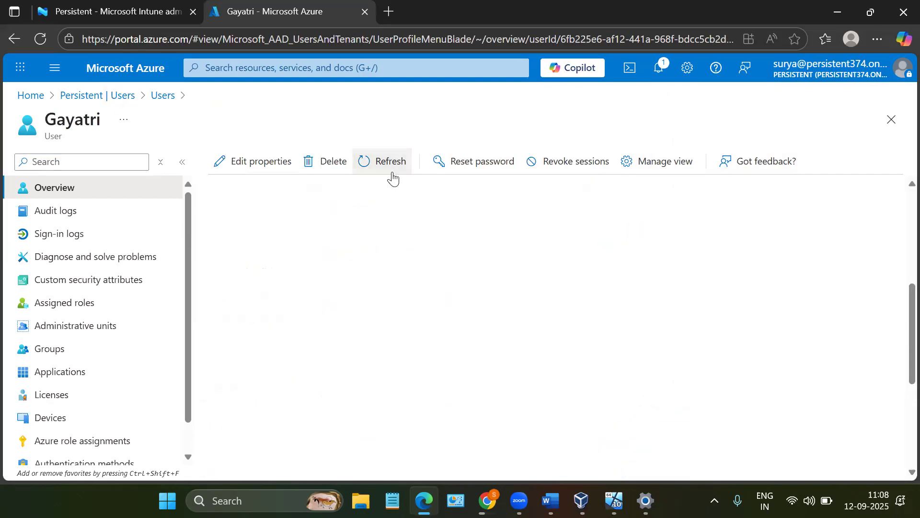
{"action": "scroll", "coordinate": [377, 282], "scroll_direction": "down", "scroll_amount": 4}
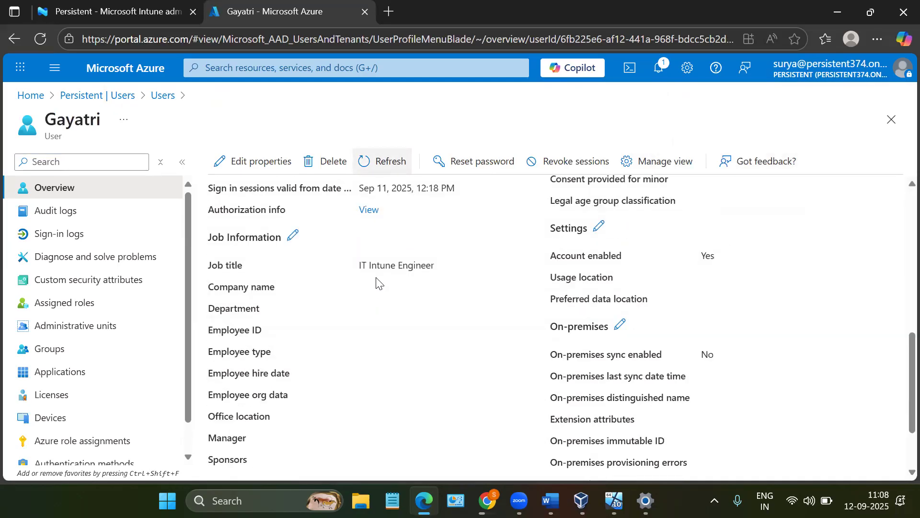
{"action": "scroll", "coordinate": [376, 283], "scroll_direction": "up", "scroll_amount": 5}
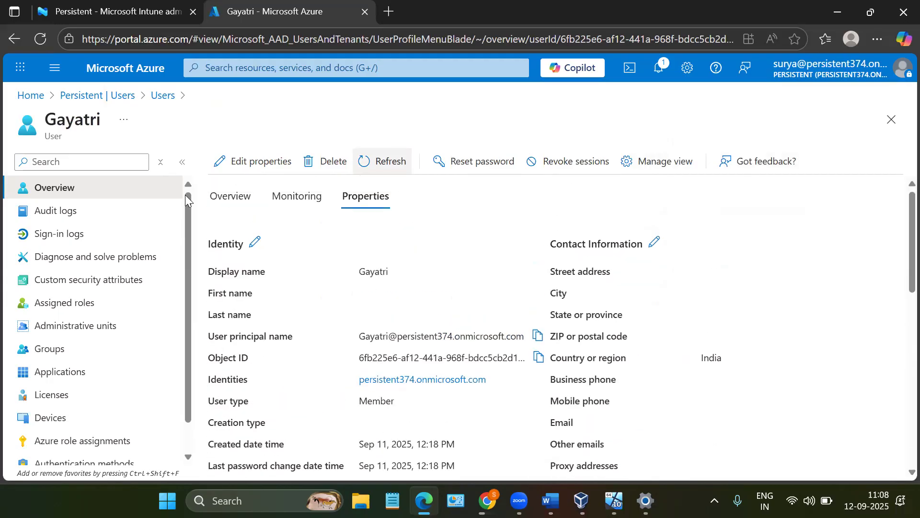
- Look through the edited user's overview, then reopen the properties and check the manager entry again
{"action": "left_click", "coordinate": [213, 198]}
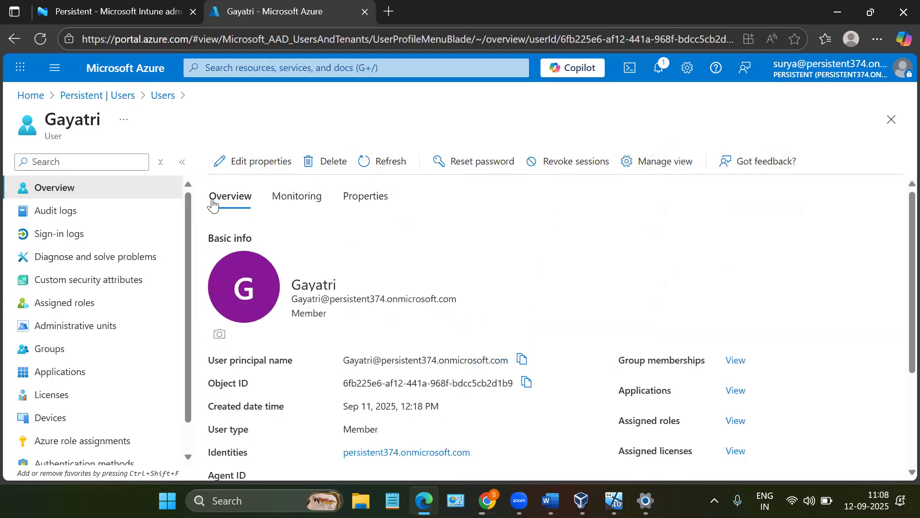
{"action": "scroll", "coordinate": [318, 330], "scroll_direction": "down", "scroll_amount": 3}
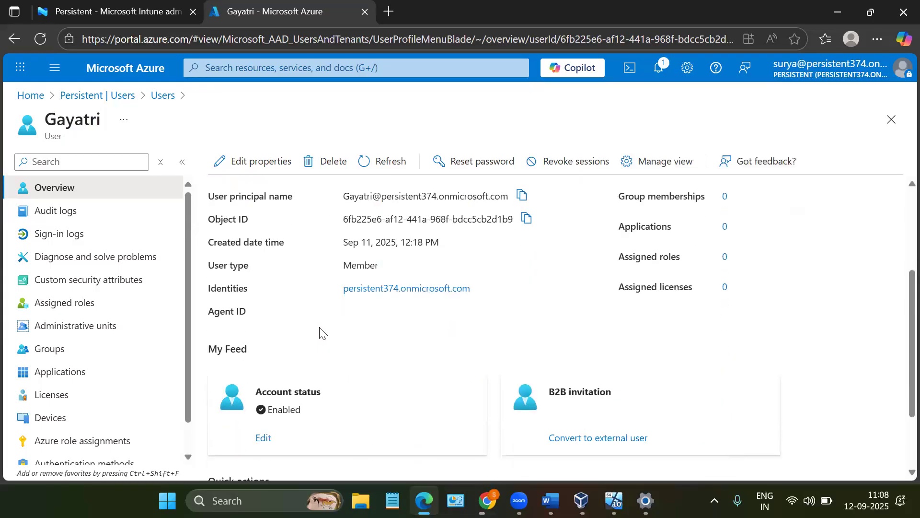
{"action": "scroll", "coordinate": [319, 331], "scroll_direction": "up", "scroll_amount": 3}
{"action": "left_click", "coordinate": [376, 211]}
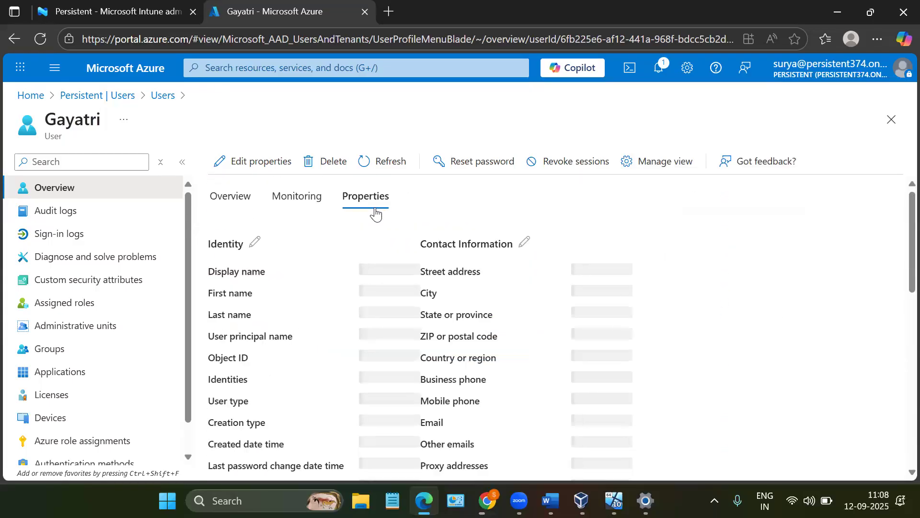
{"action": "scroll", "coordinate": [345, 379], "scroll_direction": "down", "scroll_amount": 10}
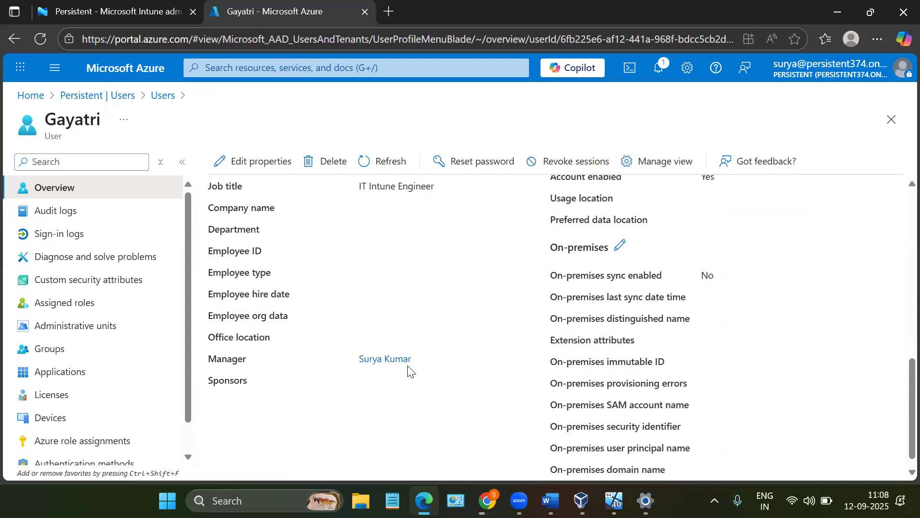
{"action": "scroll", "coordinate": [370, 293], "scroll_direction": "up", "scroll_amount": 10}
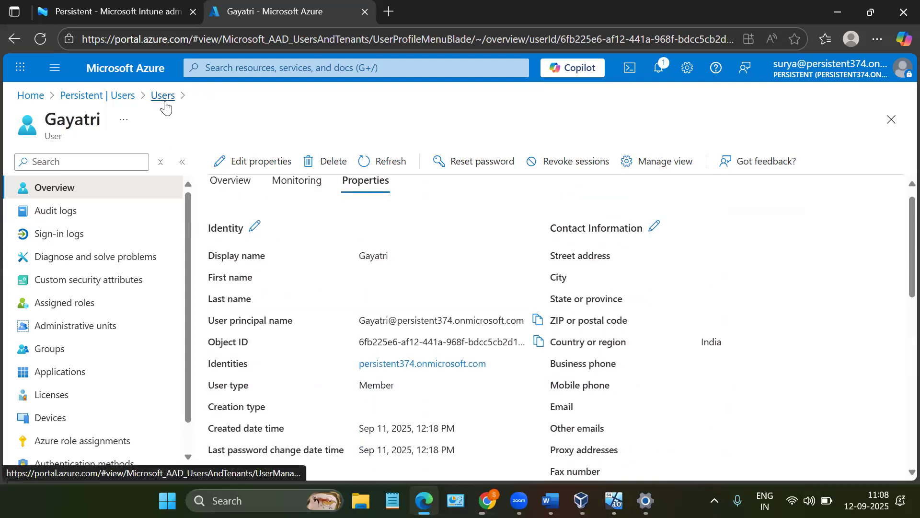
- Return to the tenant's user list, clear the selected user, dismiss the bulk download preview tip, and refresh the list
{"action": "left_click", "coordinate": [163, 95]}
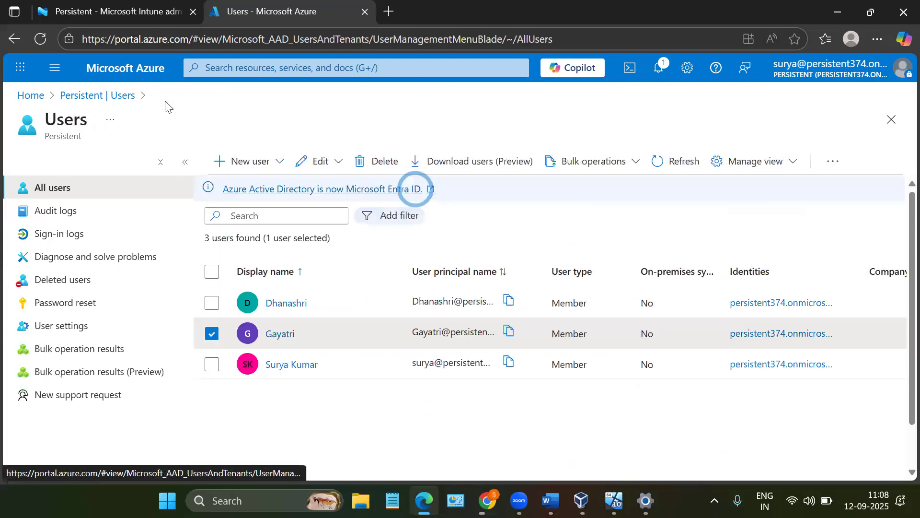
{"action": "left_click", "coordinate": [214, 337]}
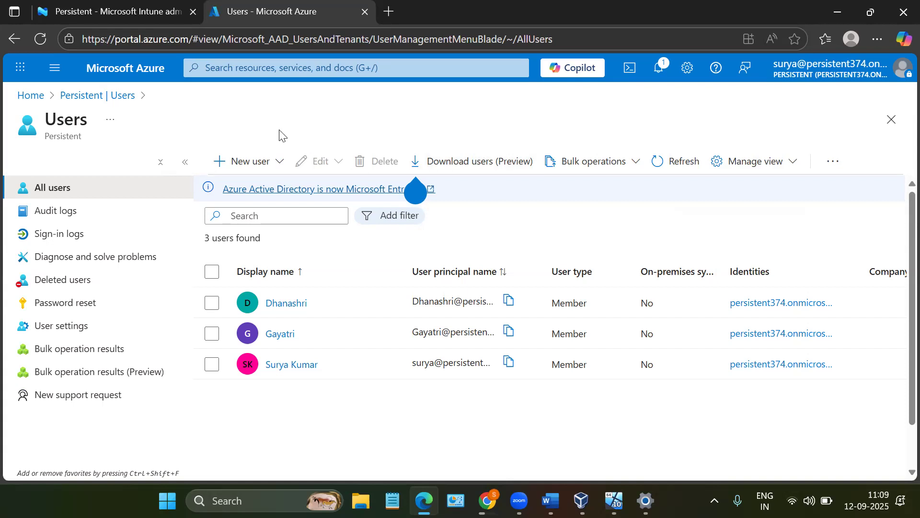
{"action": "left_click", "coordinate": [838, 73]}
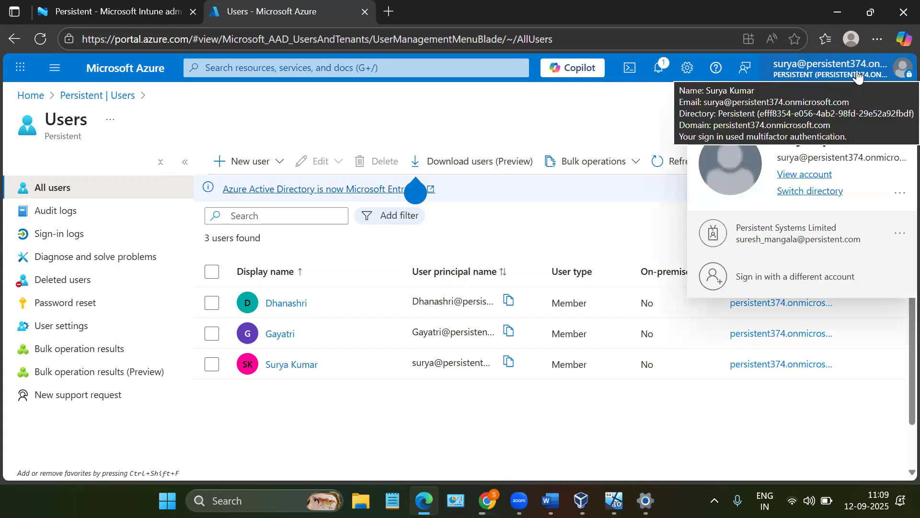
{"action": "left_click", "coordinate": [565, 119]}
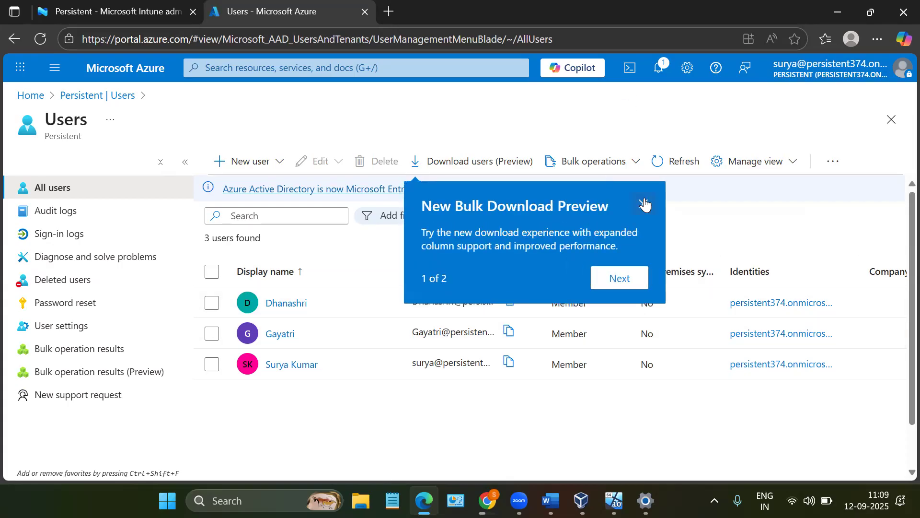
{"action": "left_click", "coordinate": [644, 203]}
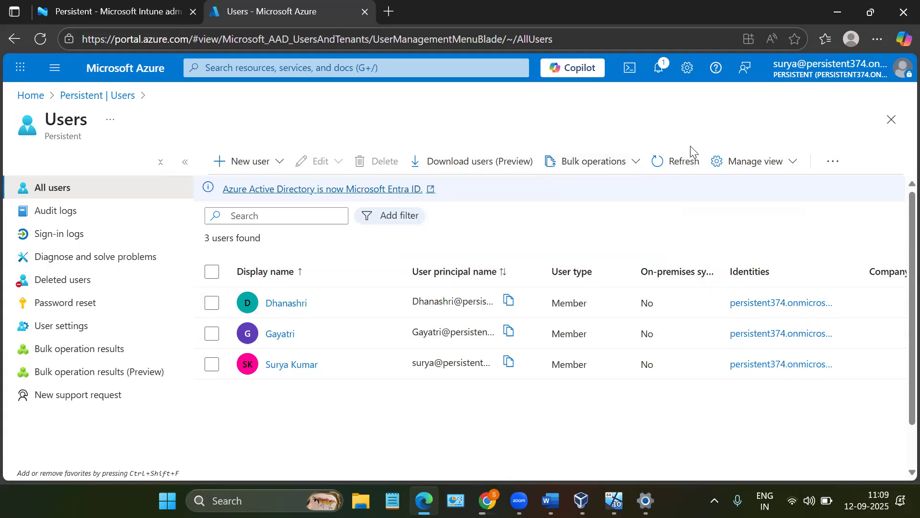
{"action": "left_click", "coordinate": [690, 165]}
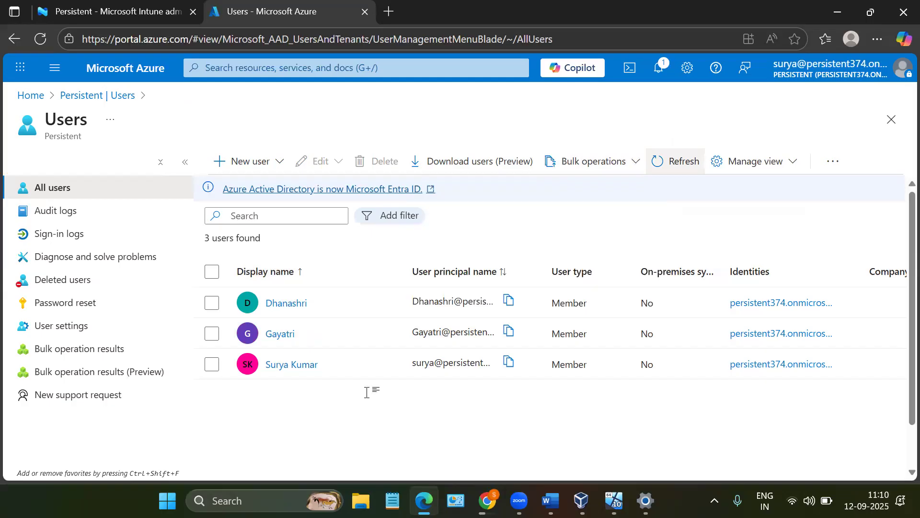
- Switch to the Intune Engineer document in Word and add the line "Usage Location" below the last divider
{"action": "key", "text": "alt+Tab"}
{"action": "type", "text": "age Locat"}
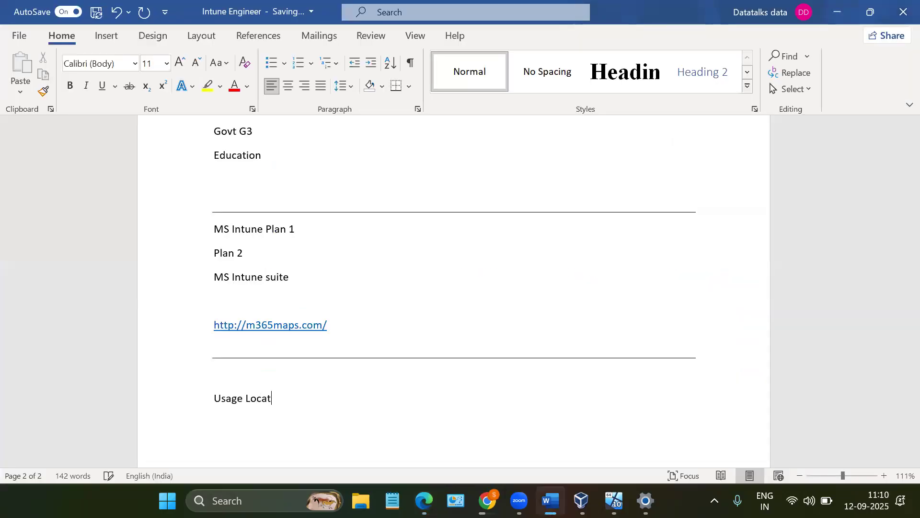
{"action": "type", "text": "ion"}
{"action": "key", "text": "Return"}
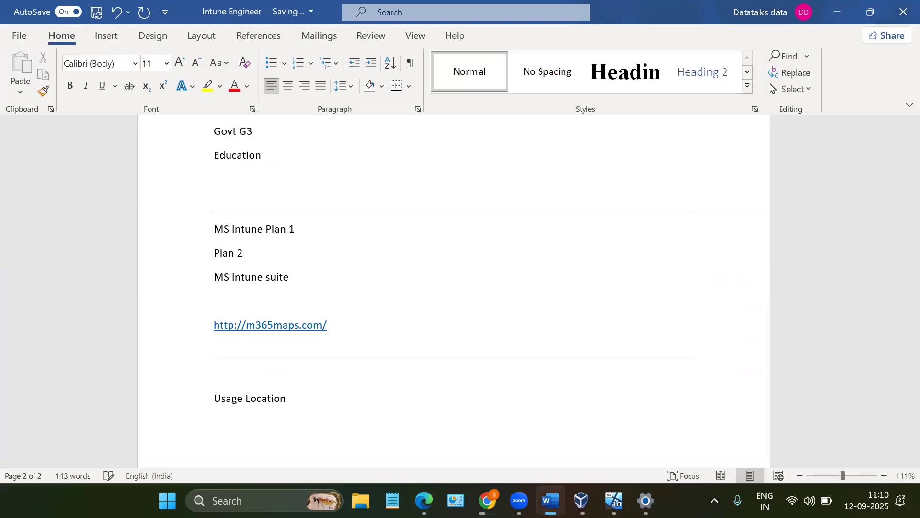
- Return to the Azure portal, open the third listed user's overview, and compare it with the signed-in account's details
{"action": "left_click", "coordinate": [849, 17]}
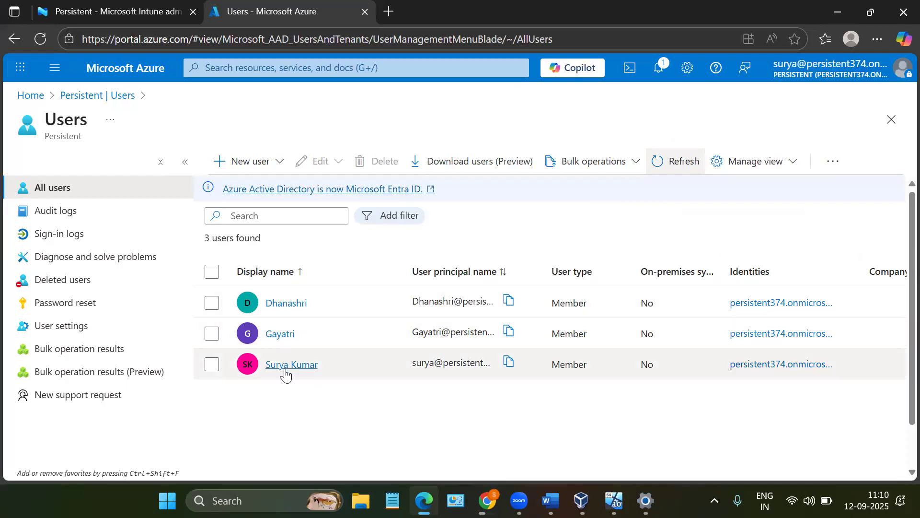
{"action": "left_click", "coordinate": [286, 369]}
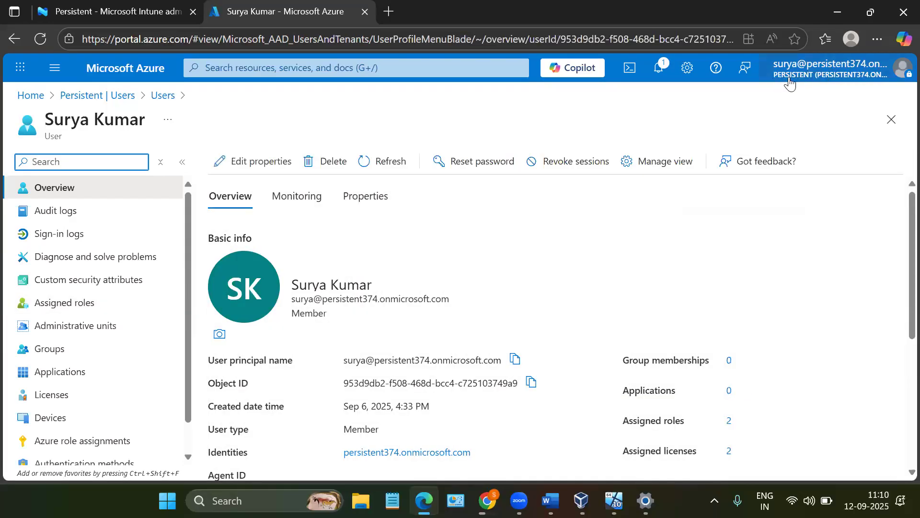
{"action": "left_click", "coordinate": [800, 76]}
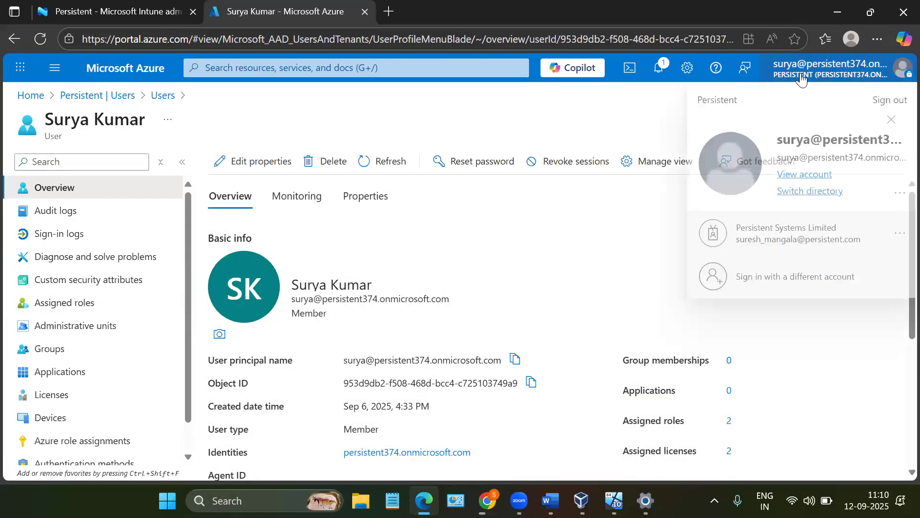
{"action": "scroll", "coordinate": [383, 326], "scroll_direction": "down", "scroll_amount": 2}
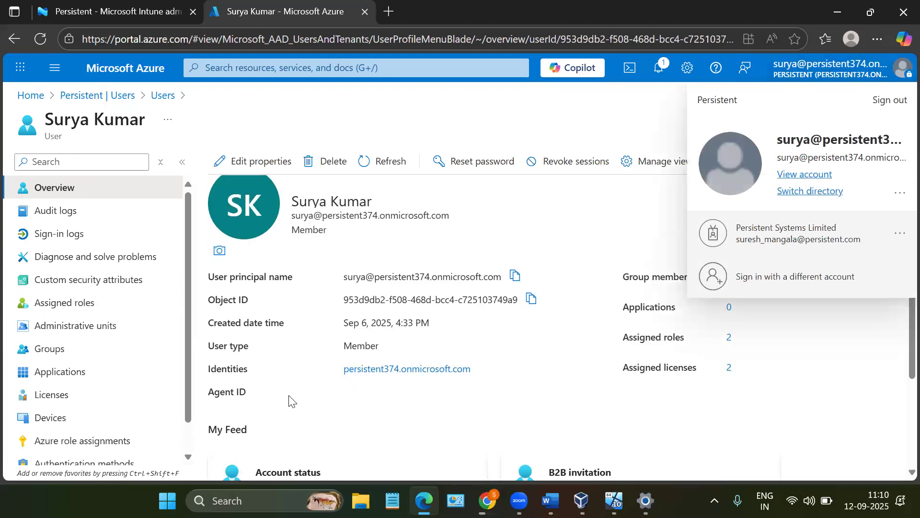
{"action": "scroll", "coordinate": [432, 318], "scroll_direction": "up", "scroll_amount": 2}
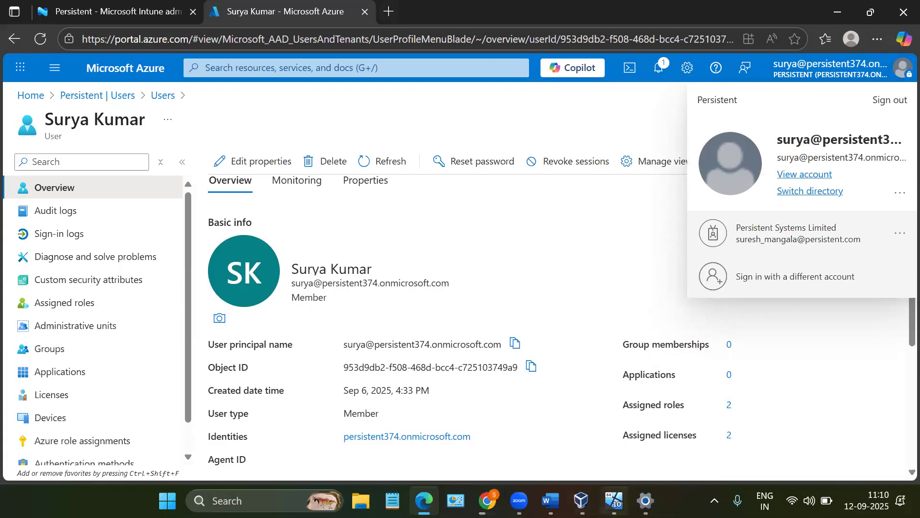
- Switch to the Intune Engineer document in Word and add the line "Tenant, Domain, Organisation, Directory" below "Usage Location"
{"action": "left_click", "coordinate": [550, 501]}
{"action": "scroll", "coordinate": [276, 275], "scroll_direction": "down", "scroll_amount": 2}
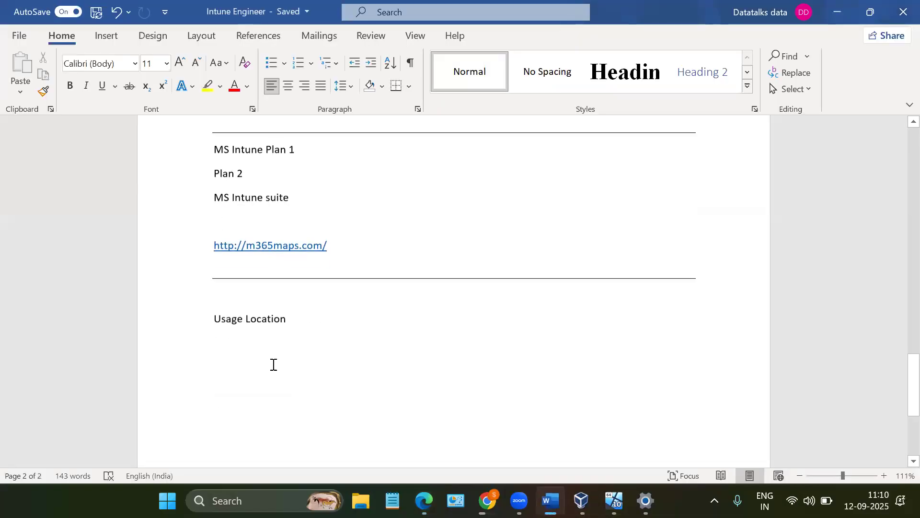
{"action": "key", "text": "Return"}
{"action": "key", "text": "Return"}
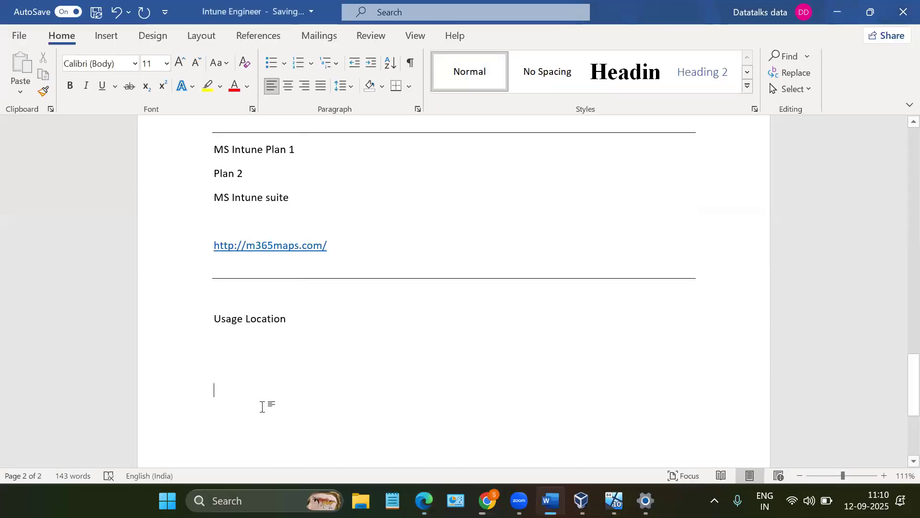
{"action": "type", "text": "Te"}
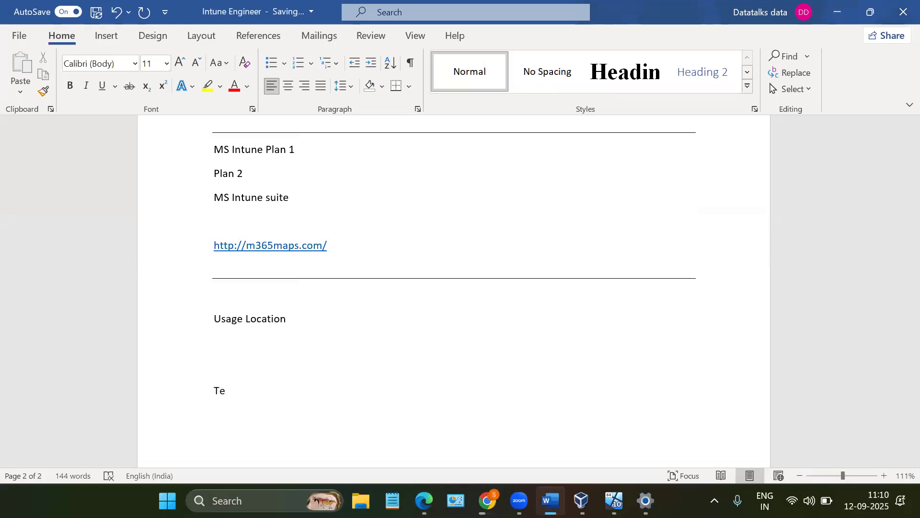
{"action": "type", "text": "nant, Dom"}
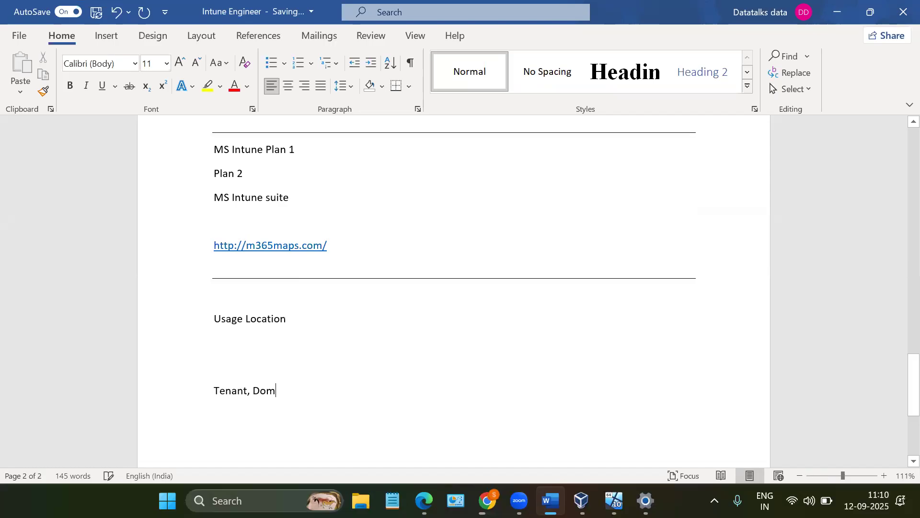
{"action": "type", "text": "ain, Orgg"}
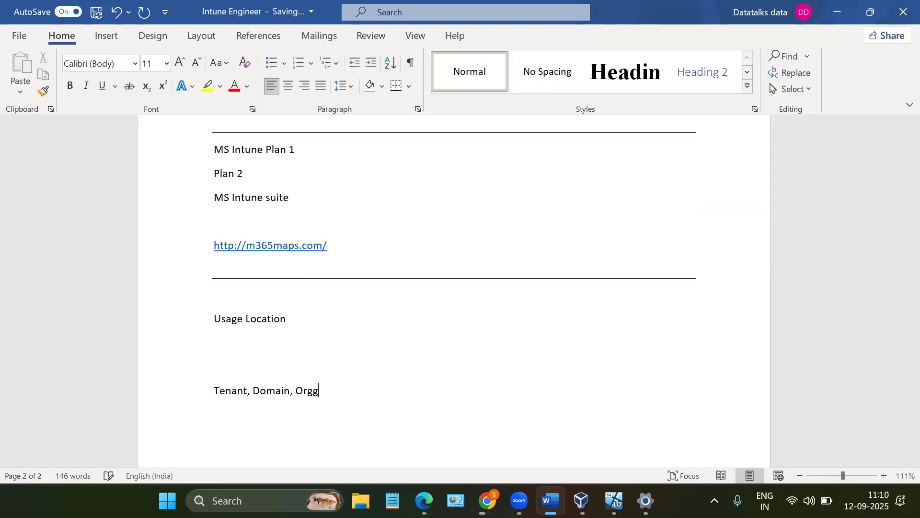
{"action": "key", "text": "BackSpace"}
{"action": "type", "text": "anisation, Directory"}
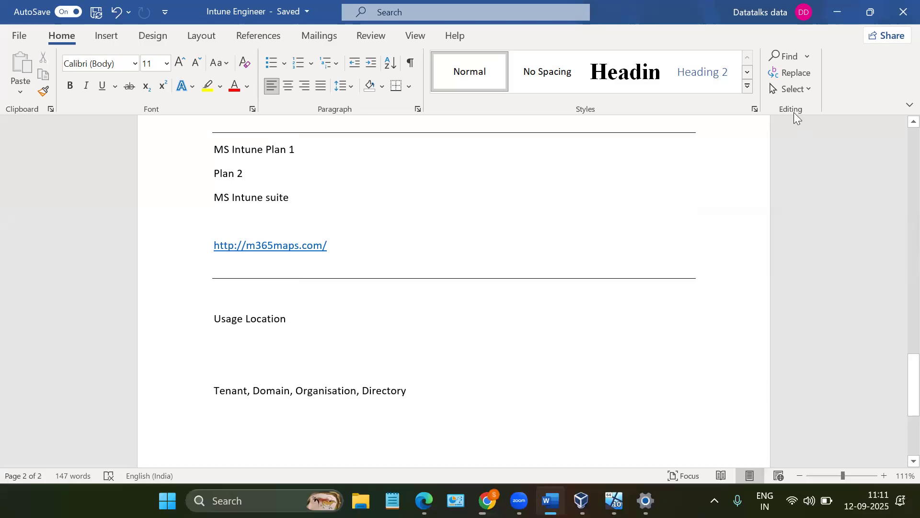
- Compare the tenant and domain terms in the Word document with the user principal name on the Azure portal overview
{"action": "left_click", "coordinate": [828, 20]}
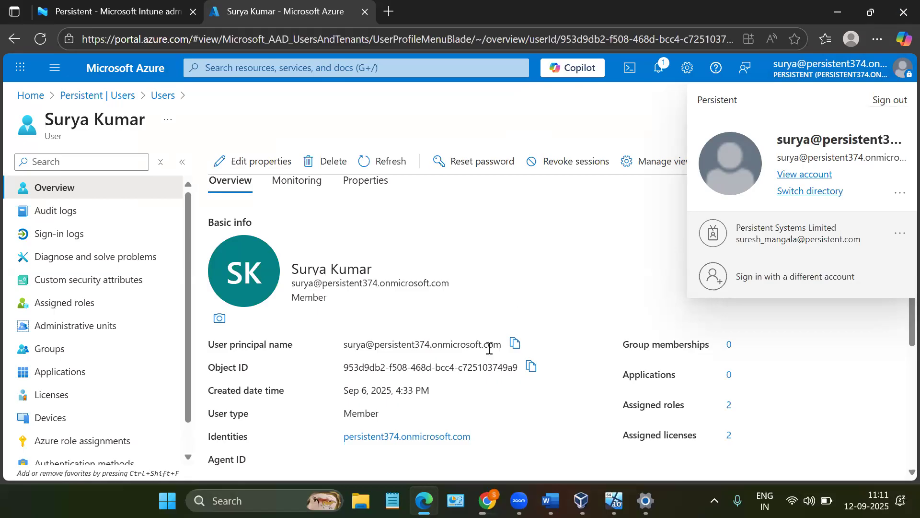
{"action": "left_click", "coordinate": [551, 500]}
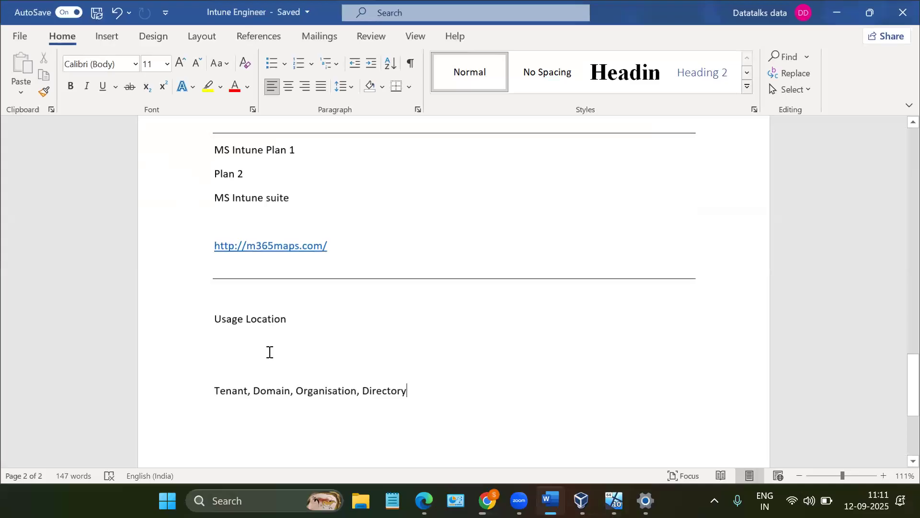
{"action": "double_click", "coordinate": [227, 390]}
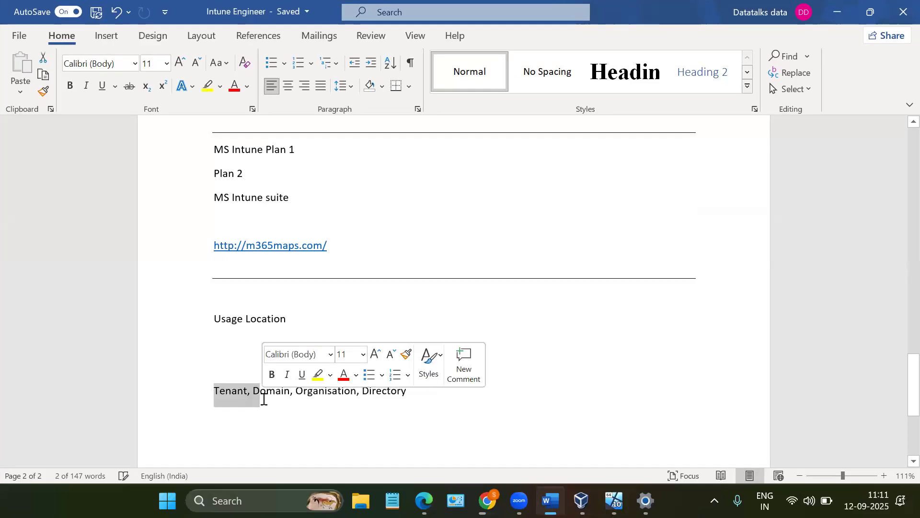
{"action": "double_click", "coordinate": [263, 394]}
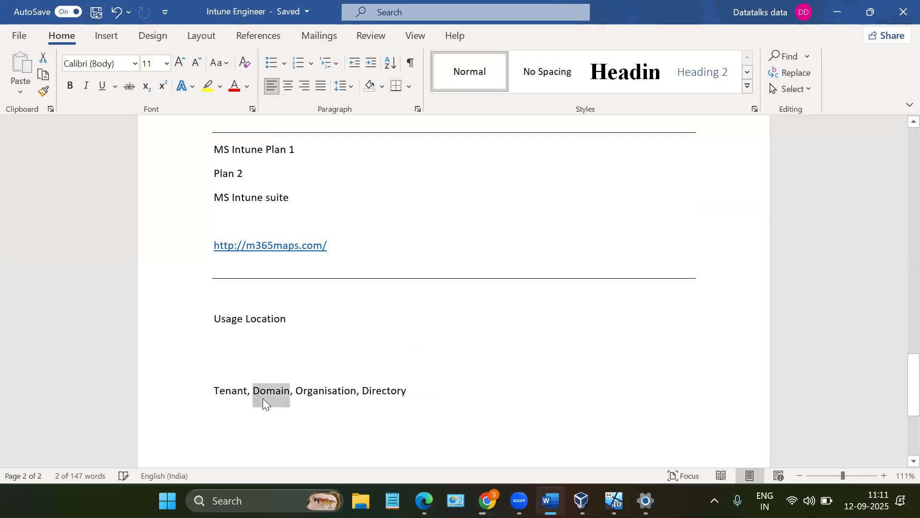
{"action": "left_click", "coordinate": [210, 391]}
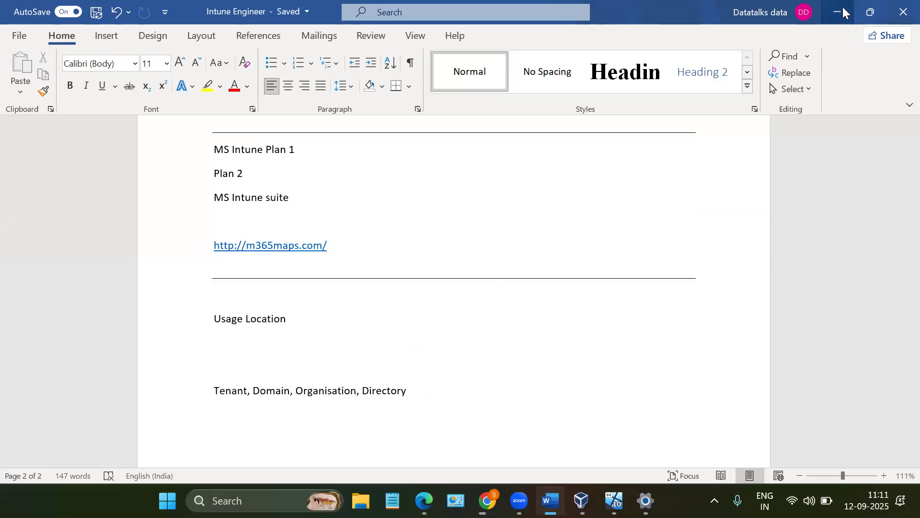
{"action": "key", "text": "alt+Tab"}
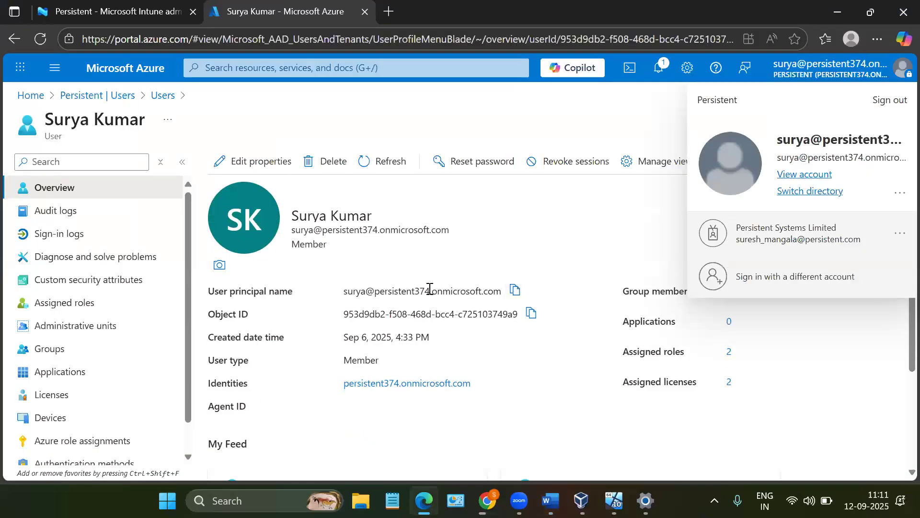
{"action": "left_click_drag", "start_coordinate": [373, 292], "coordinate": [503, 292]}
{"action": "double_click", "coordinate": [357, 291]}
- Review the user's active role assignments with the Role column widened, and check the assigned licenses
{"action": "left_click", "coordinate": [91, 305]}
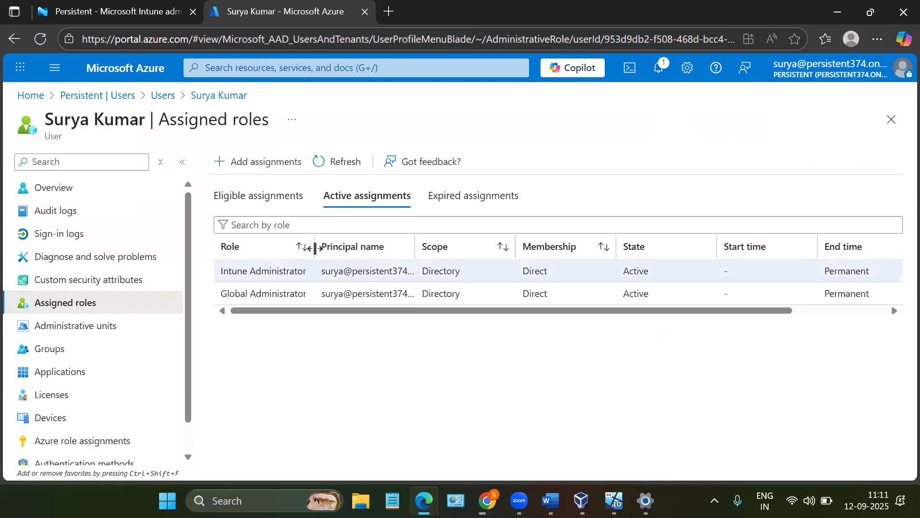
{"action": "left_click_drag", "start_coordinate": [312, 247], "coordinate": [351, 247]}
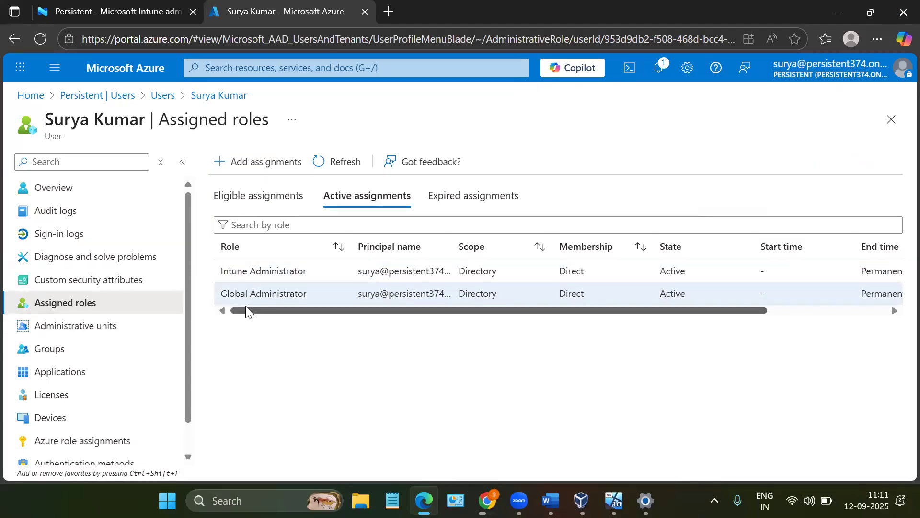
{"action": "left_click", "coordinate": [71, 393]}
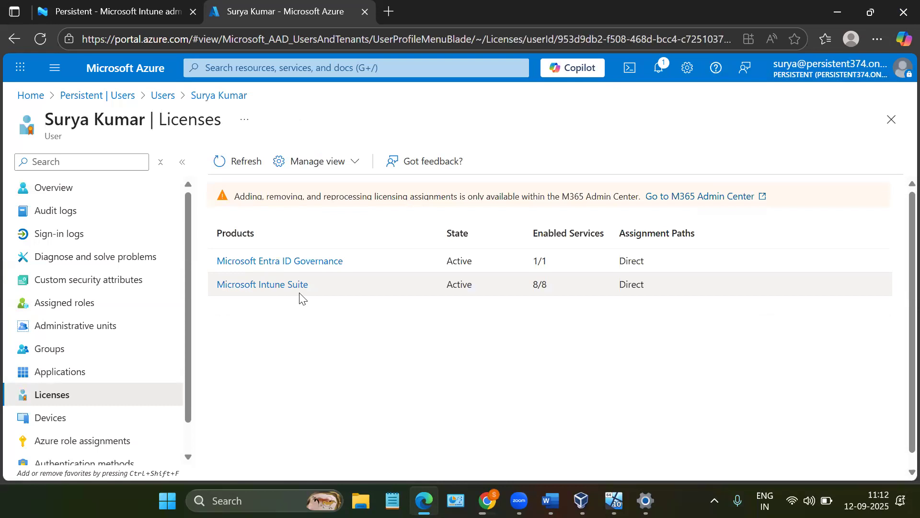
- Return to the user list and open the assigned roles of the first listed user
{"action": "left_click", "coordinate": [165, 96]}
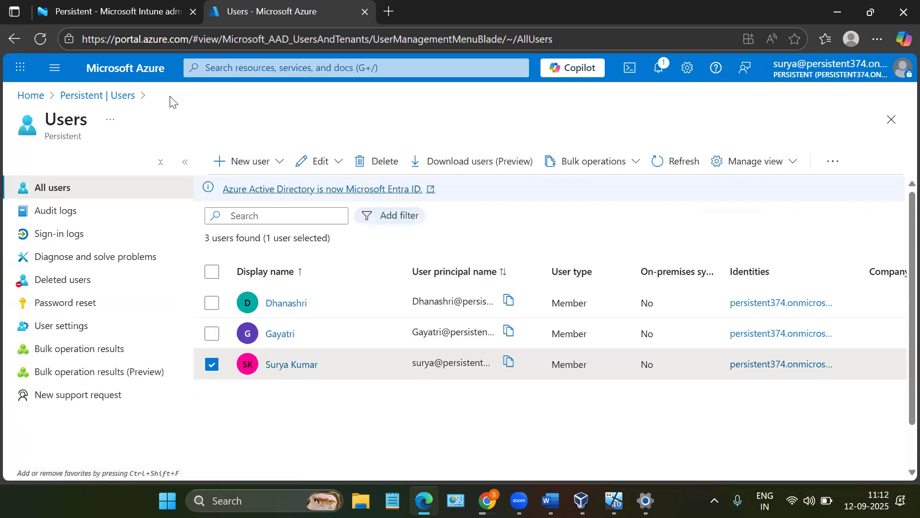
{"action": "left_click", "coordinate": [290, 312]}
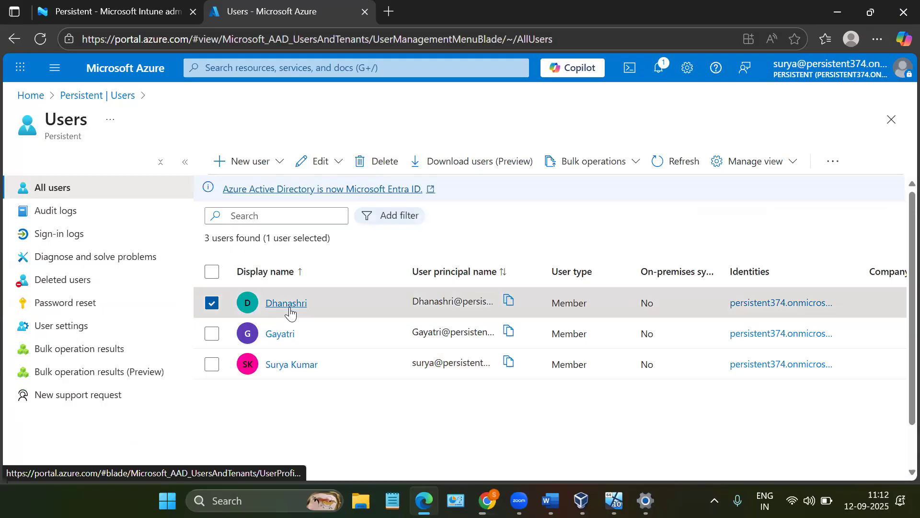
{"action": "left_click", "coordinate": [290, 312]}
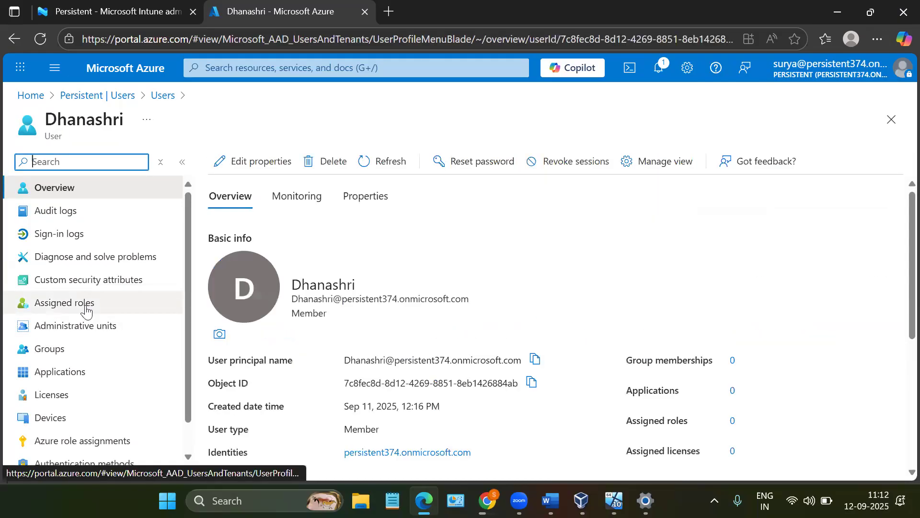
{"action": "left_click", "coordinate": [86, 311]}
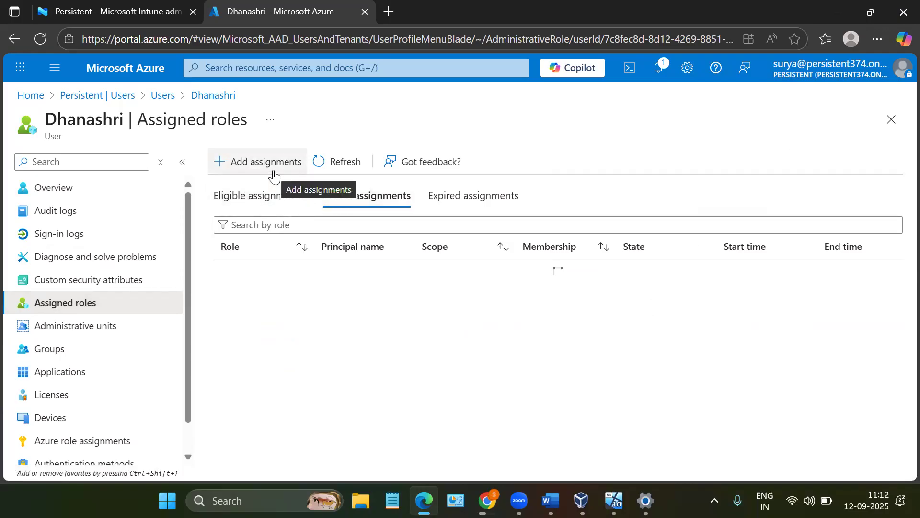
- Start a new role assignment for this user, search the roles for "Global", and select Global Administrator
{"action": "left_click", "coordinate": [273, 176]}
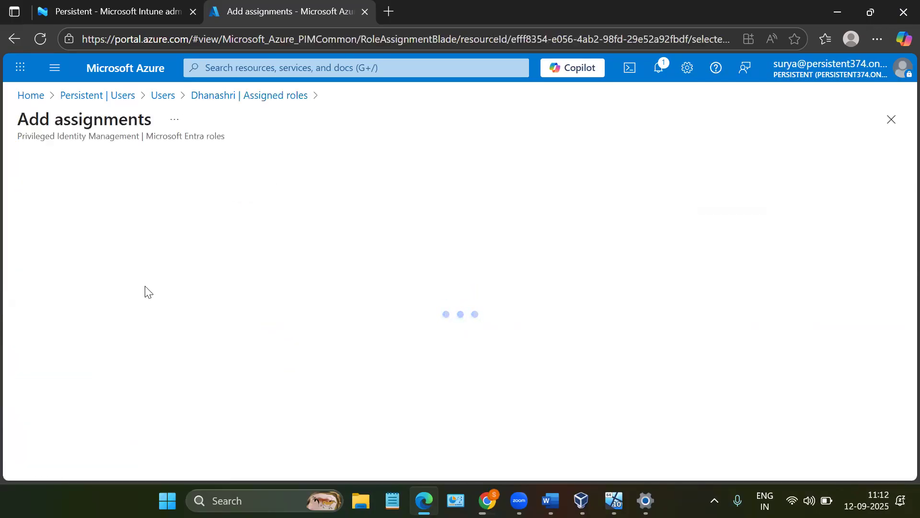
{"action": "scroll", "coordinate": [227, 331], "scroll_direction": "down", "scroll_amount": 1}
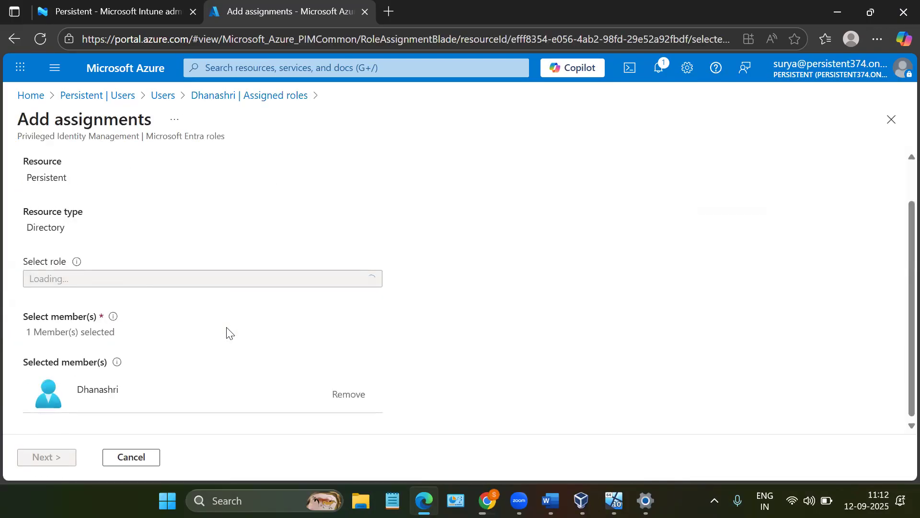
{"action": "scroll", "coordinate": [226, 331], "scroll_direction": "up", "scroll_amount": 1}
{"action": "left_click", "coordinate": [107, 295]}
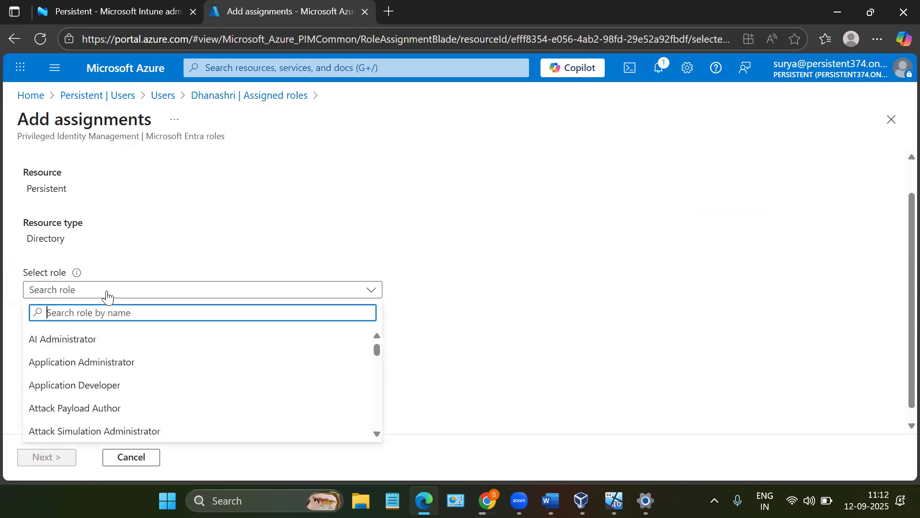
{"action": "type", "text": "Global"}
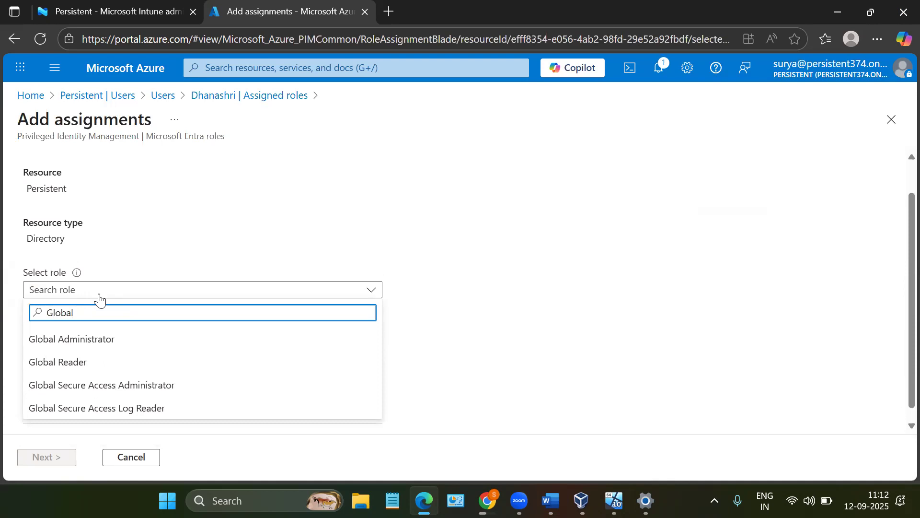
{"action": "scroll", "coordinate": [99, 295], "scroll_direction": "down", "scroll_amount": 1}
{"action": "left_click", "coordinate": [150, 279]}
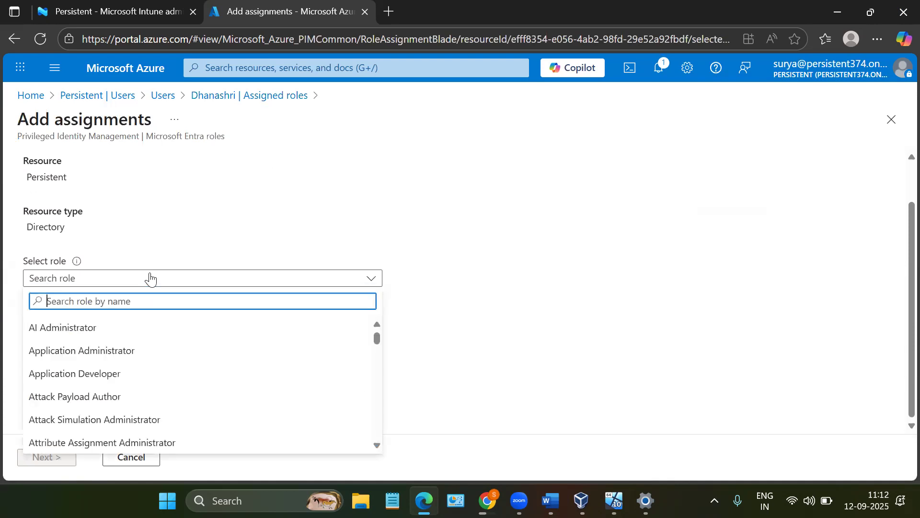
{"action": "type", "text": "Gloab"}
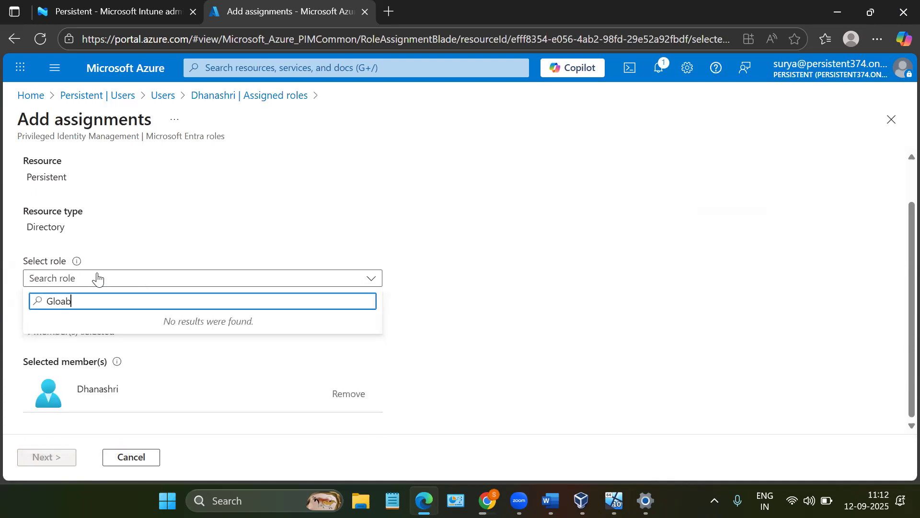
{"action": "key", "text": "BackSpace"}
{"action": "key", "text": "BackSpace"}
{"action": "type", "text": "bal"}
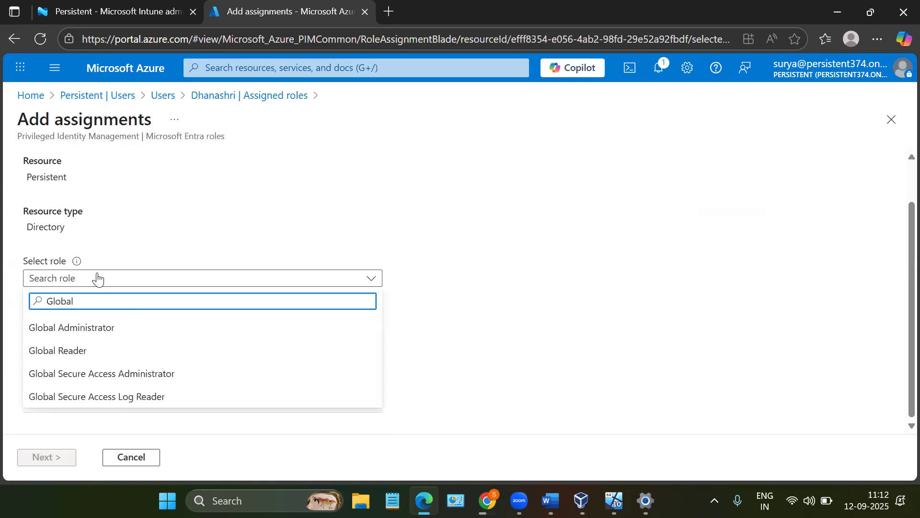
{"action": "left_click", "coordinate": [66, 330]}
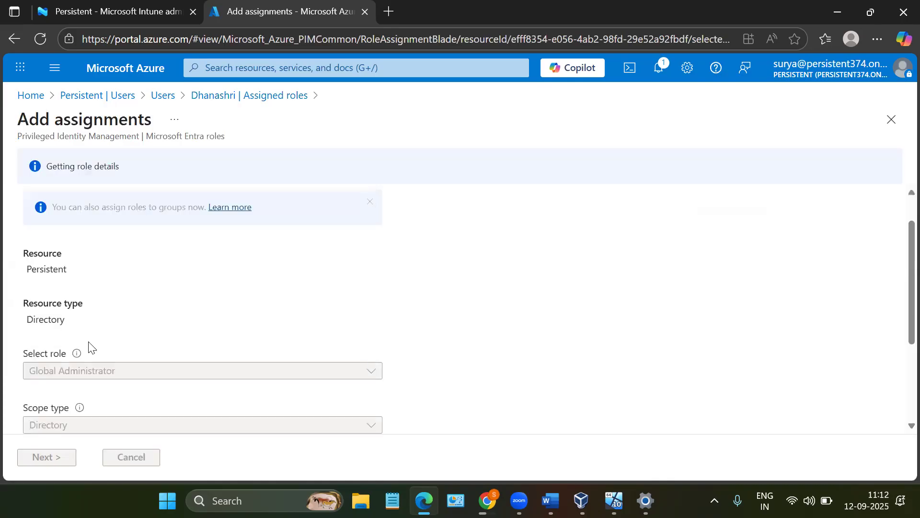
- Review the selected role, scope and member of the assignment, and continue to its settings
{"action": "scroll", "coordinate": [89, 346], "scroll_direction": "down", "scroll_amount": 3}
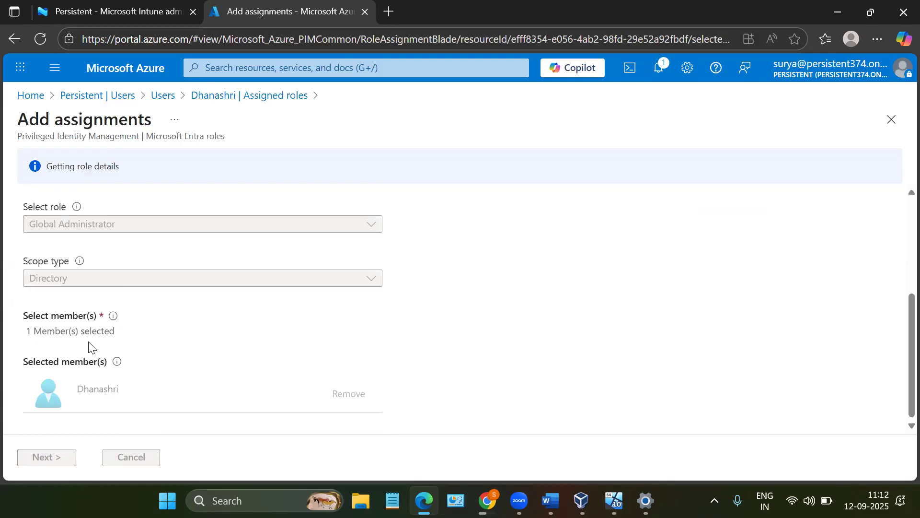
{"action": "scroll", "coordinate": [90, 347], "scroll_direction": "up", "scroll_amount": 3}
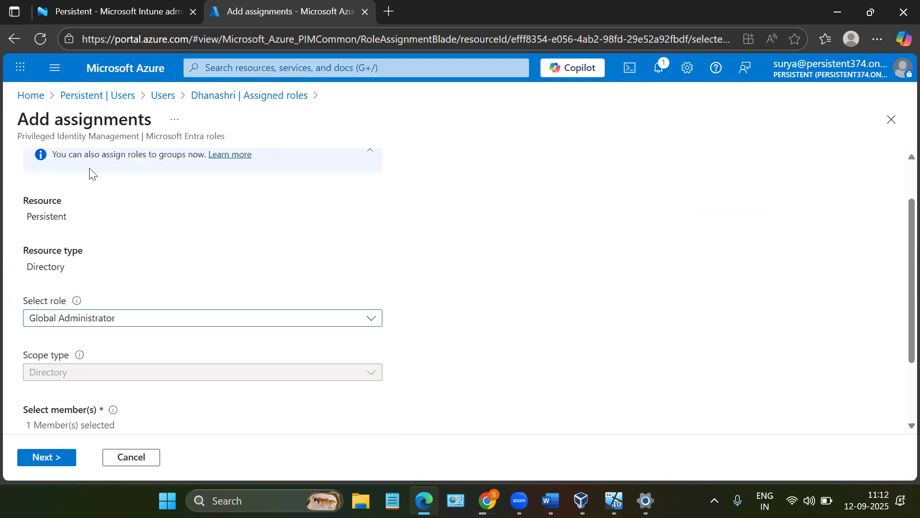
{"action": "scroll", "coordinate": [173, 238], "scroll_direction": "down", "scroll_amount": 3}
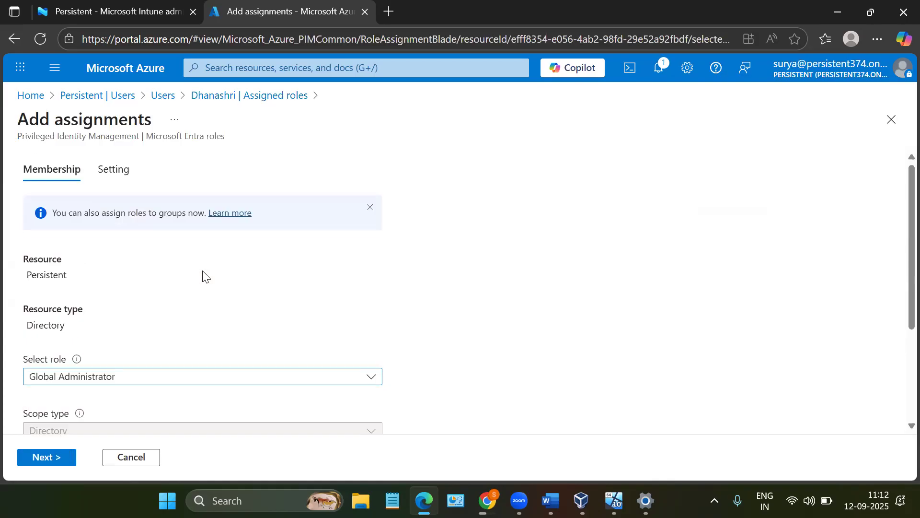
{"action": "scroll", "coordinate": [201, 273], "scroll_direction": "down", "scroll_amount": 3}
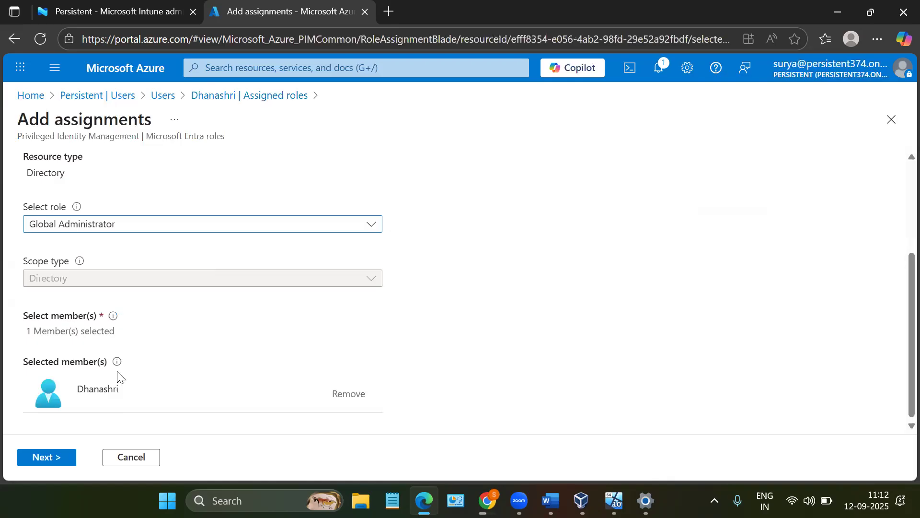
{"action": "left_click", "coordinate": [70, 458]}
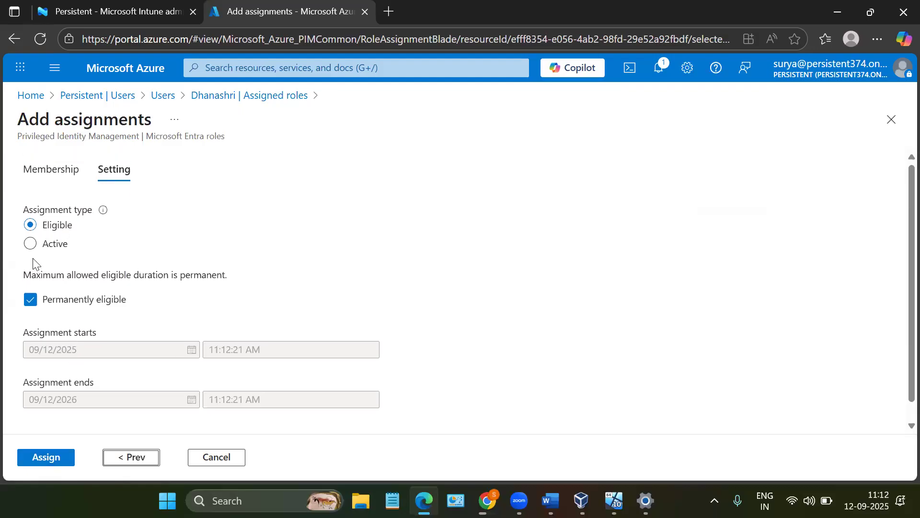
- Set the assignment type to Active and examine the duration and required justification fields
{"action": "left_click", "coordinate": [53, 255]}
{"action": "scroll", "coordinate": [74, 297], "scroll_direction": "down", "scroll_amount": 3}
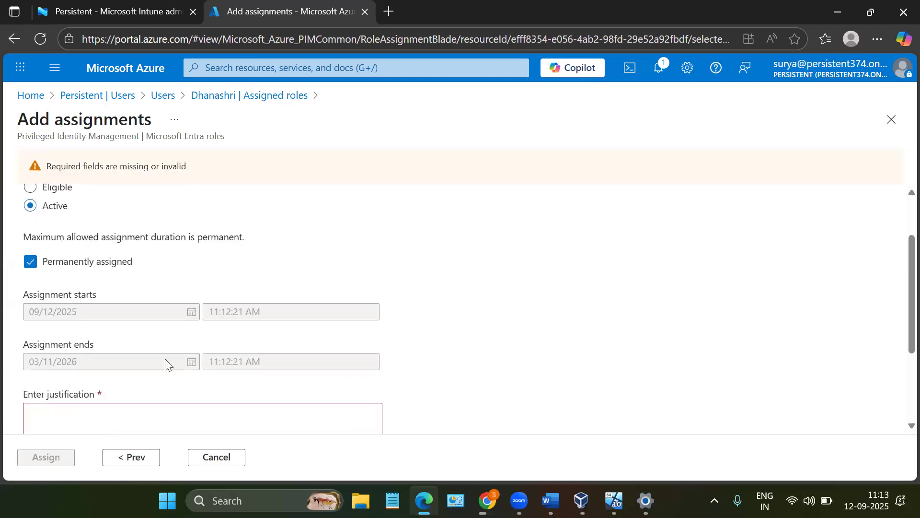
{"action": "scroll", "coordinate": [144, 357], "scroll_direction": "down", "scroll_amount": 3}
{"action": "left_click", "coordinate": [111, 350]}
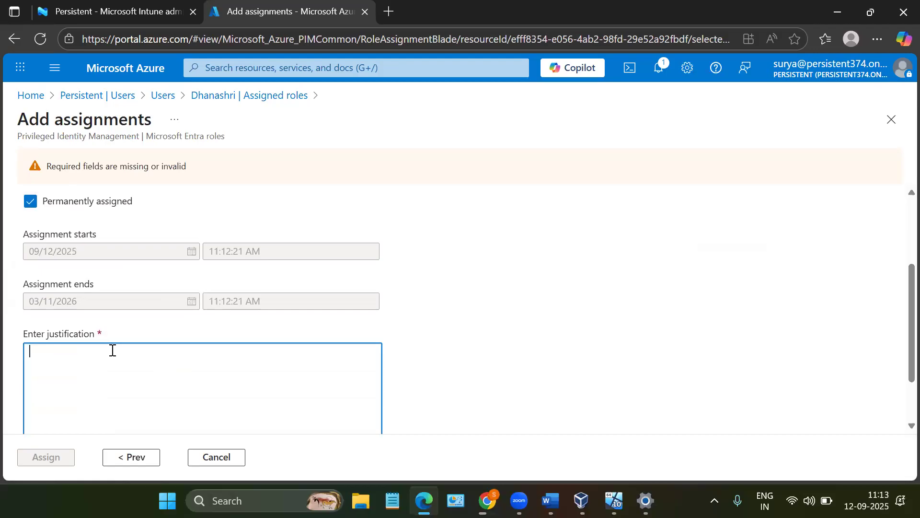
{"action": "scroll", "coordinate": [112, 350], "scroll_direction": "down", "scroll_amount": 3}
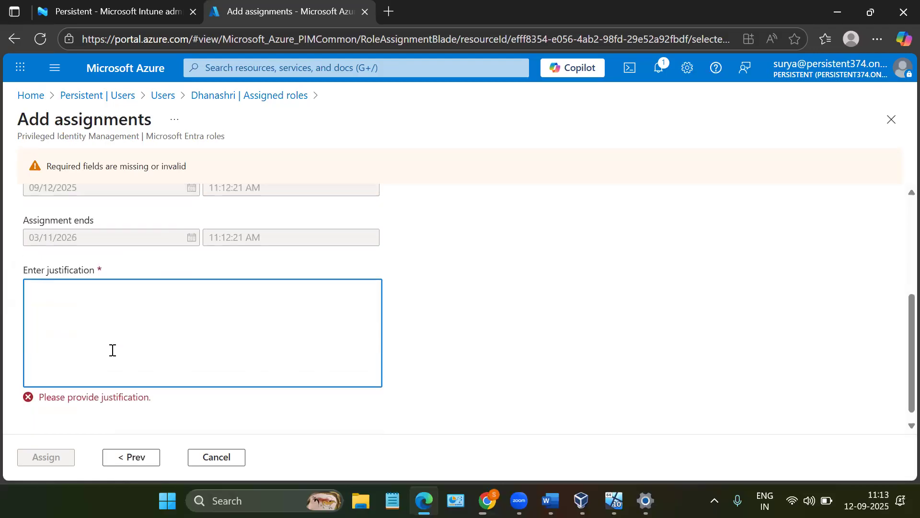
{"action": "scroll", "coordinate": [112, 350], "scroll_direction": "up", "scroll_amount": 5}
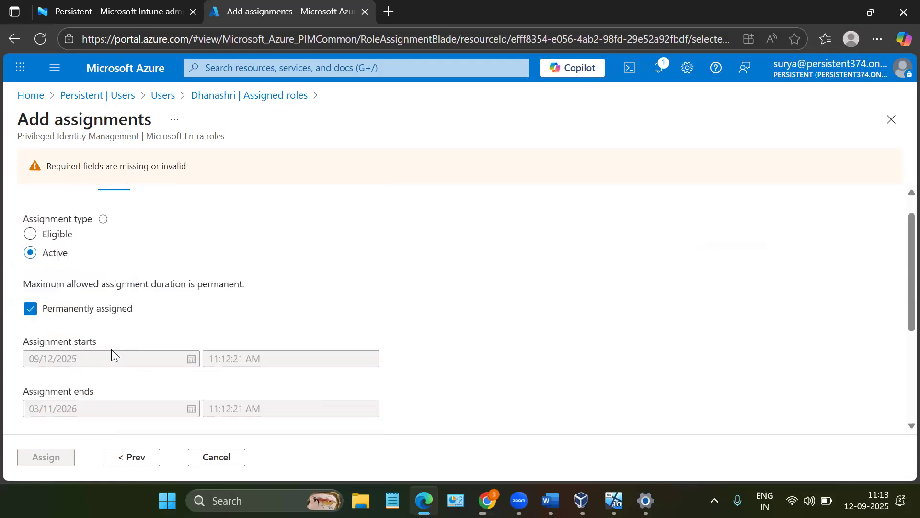
- Set the assignment type to Eligible, keep it permanently eligible, and assign the Global Administrator role to the user
{"action": "left_click", "coordinate": [31, 237]}
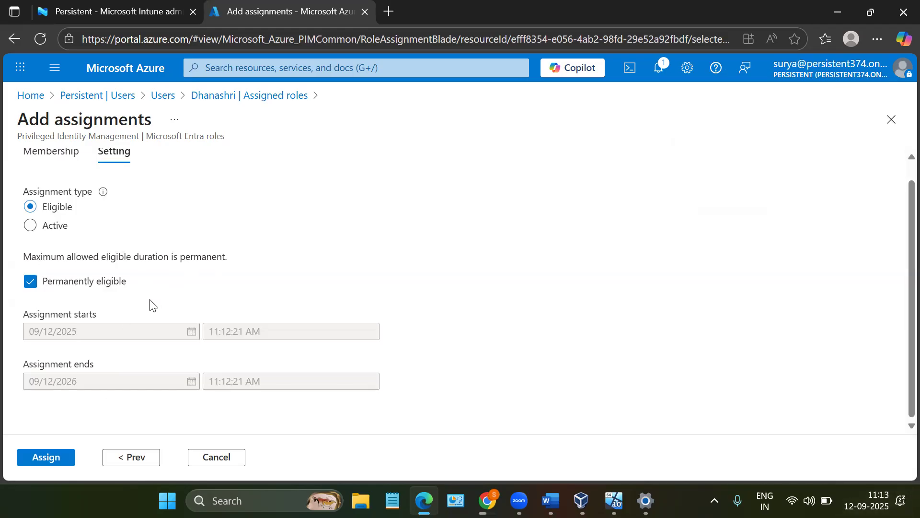
{"action": "left_click", "coordinate": [57, 230]}
{"action": "scroll", "coordinate": [81, 316], "scroll_direction": "down", "scroll_amount": 2}
{"action": "left_click", "coordinate": [68, 342]}
{"action": "scroll", "coordinate": [67, 341], "scroll_direction": "up", "scroll_amount": 2}
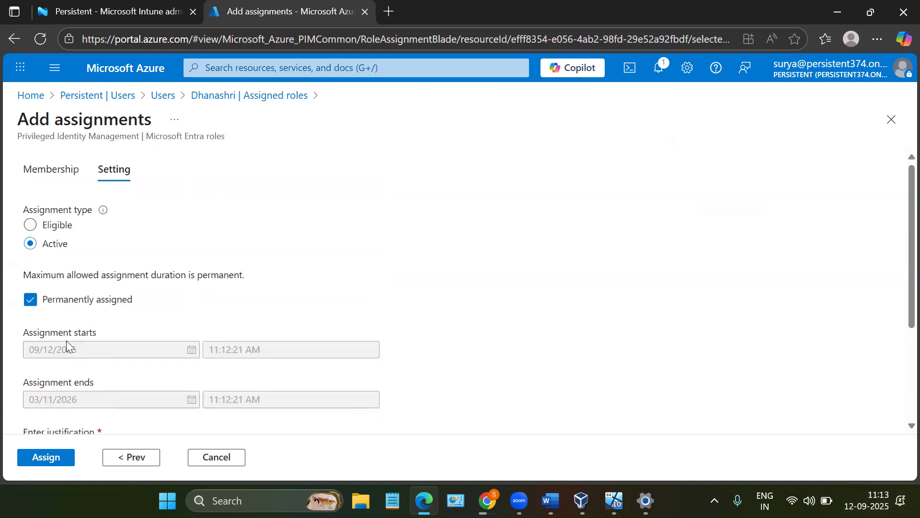
{"action": "left_click", "coordinate": [53, 229]}
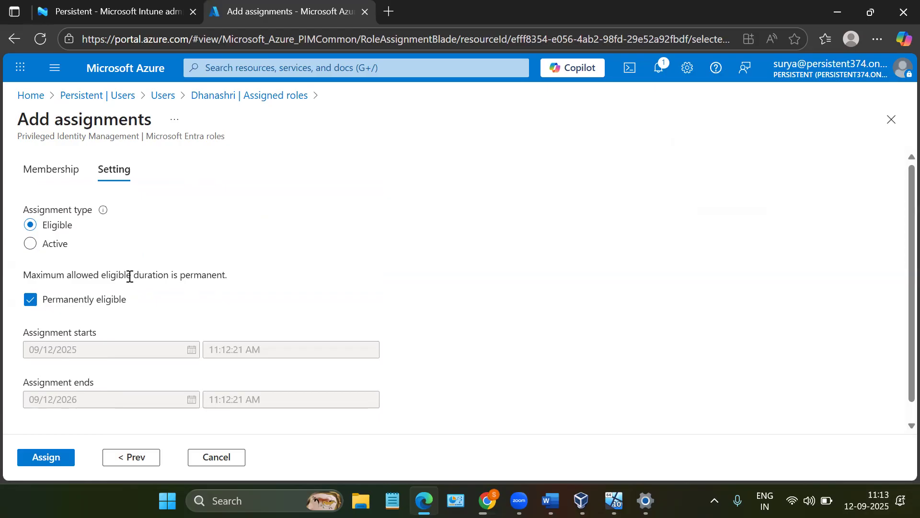
{"action": "scroll", "coordinate": [130, 276], "scroll_direction": "down", "scroll_amount": 1}
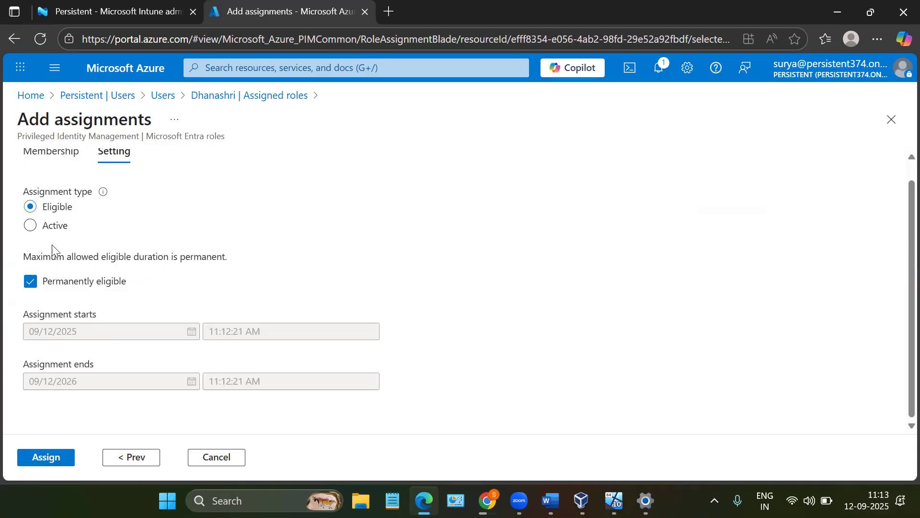
{"action": "left_click", "coordinate": [46, 457]}
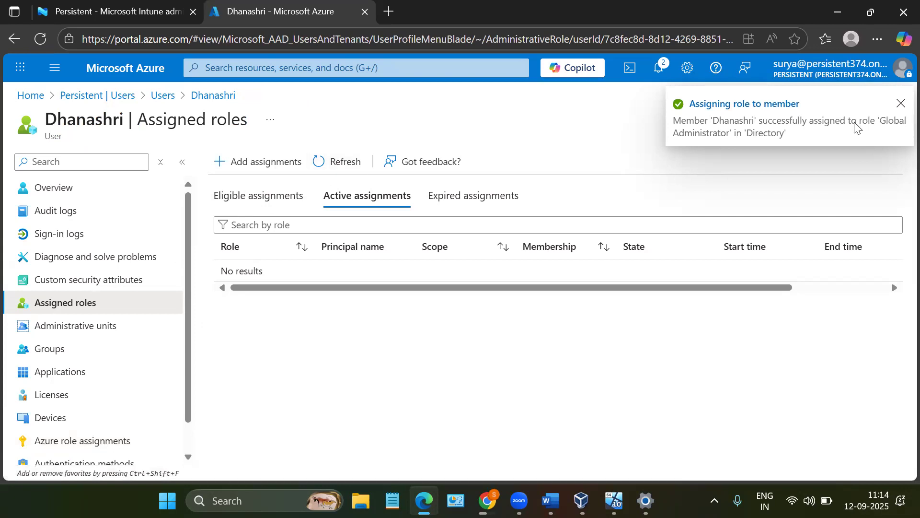
- Refresh the user's assigned roles and compare the eligible assignments with the active assignments
{"action": "left_click", "coordinate": [343, 175]}
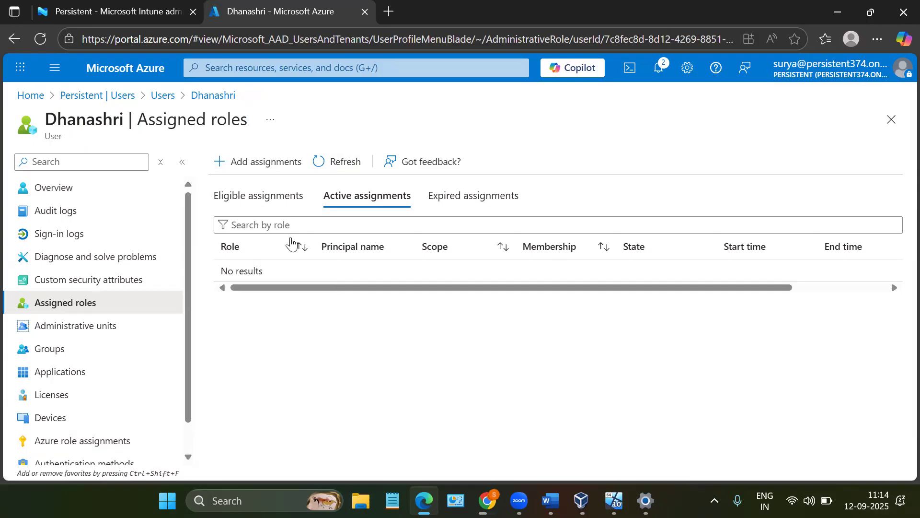
{"action": "left_click", "coordinate": [278, 207]}
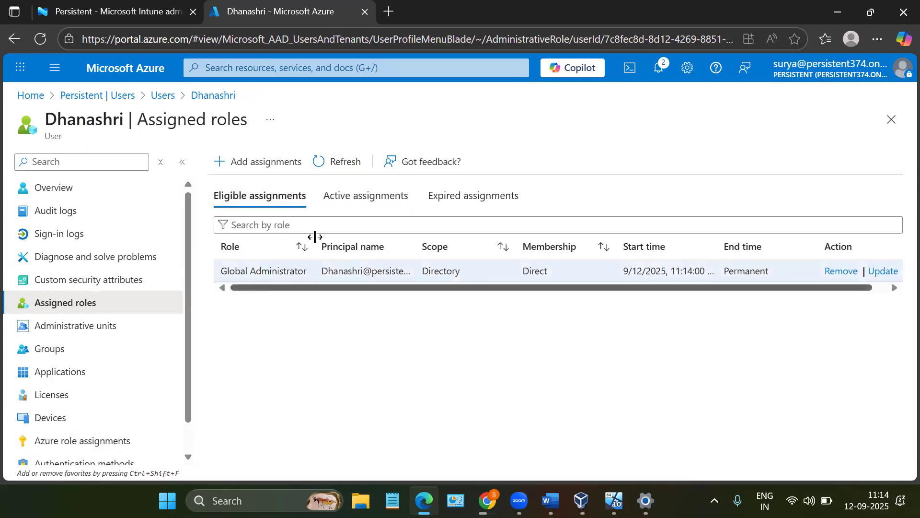
{"action": "left_click", "coordinate": [341, 201]}
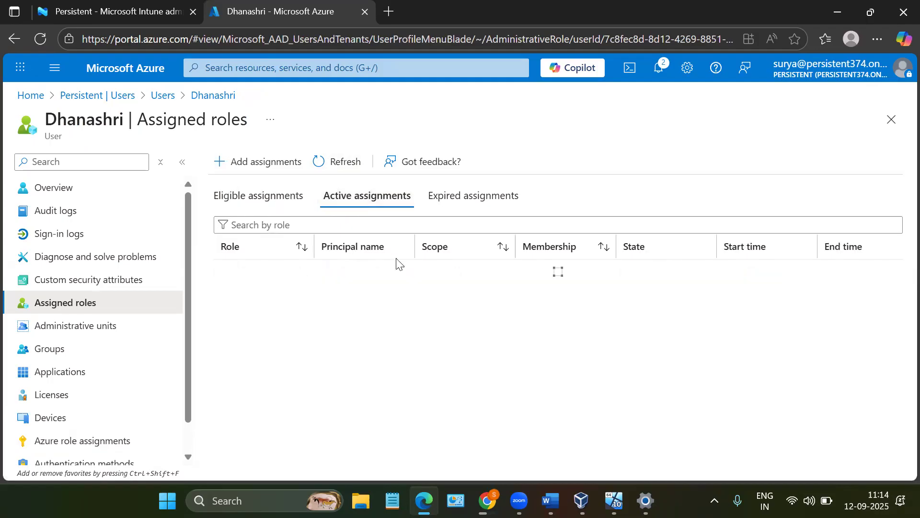
{"action": "left_click", "coordinate": [280, 204]}
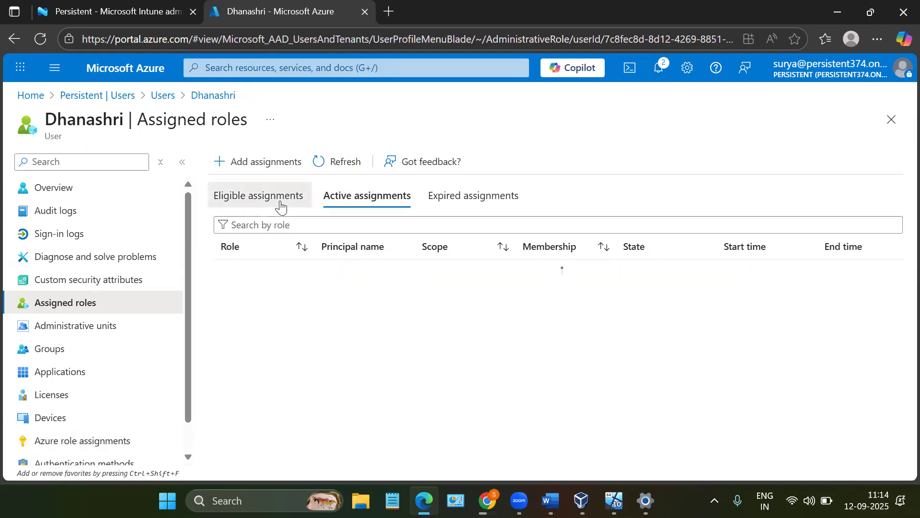
- Start another role assignment for this user, search the roles for "Intu", and select Intune Administrator
{"action": "left_click", "coordinate": [260, 163]}
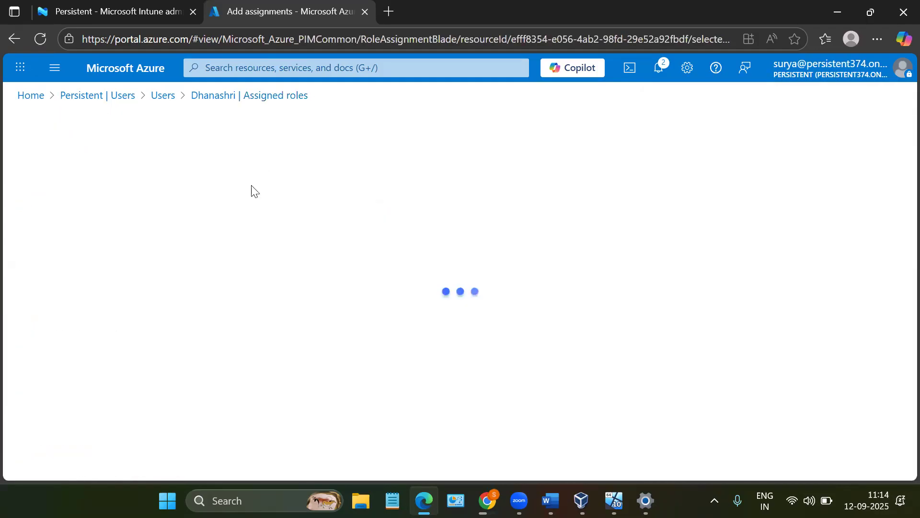
{"action": "scroll", "coordinate": [120, 263], "scroll_direction": "down", "scroll_amount": 1}
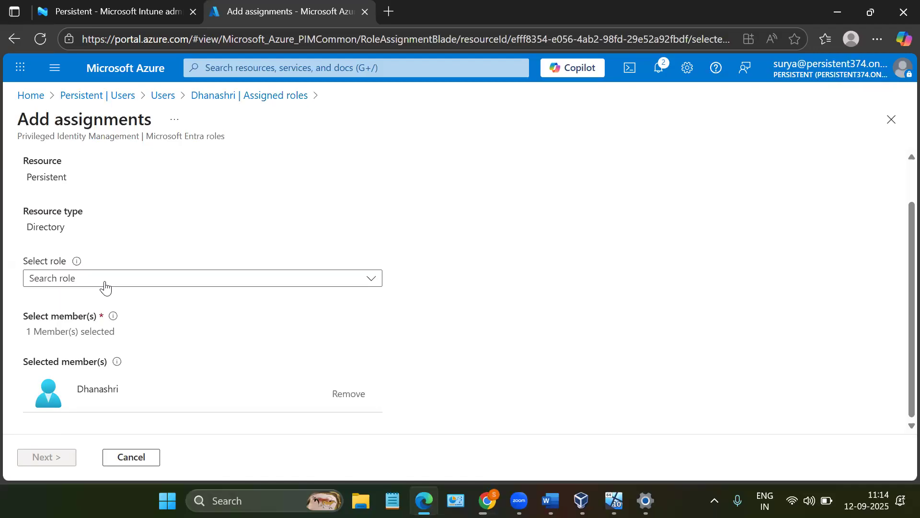
{"action": "left_click", "coordinate": [106, 288]}
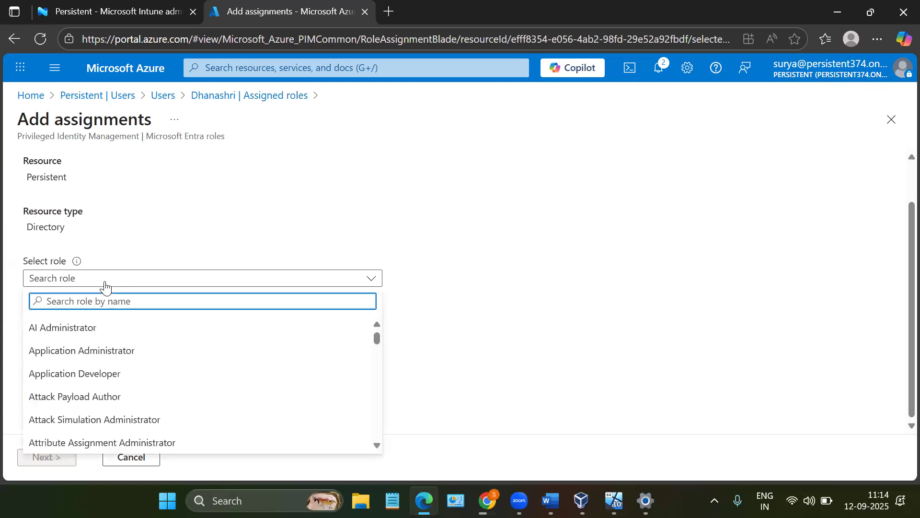
{"action": "type", "text": "Intune"}
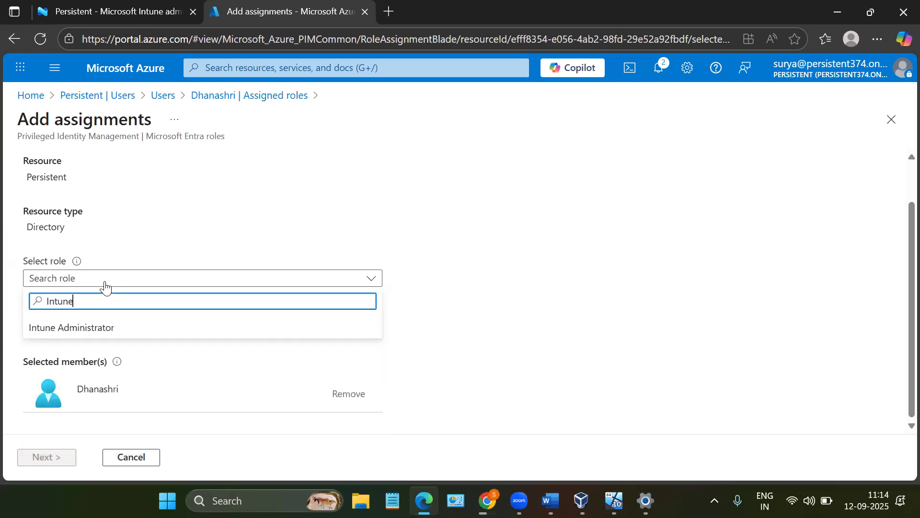
{"action": "left_click", "coordinate": [96, 330]}
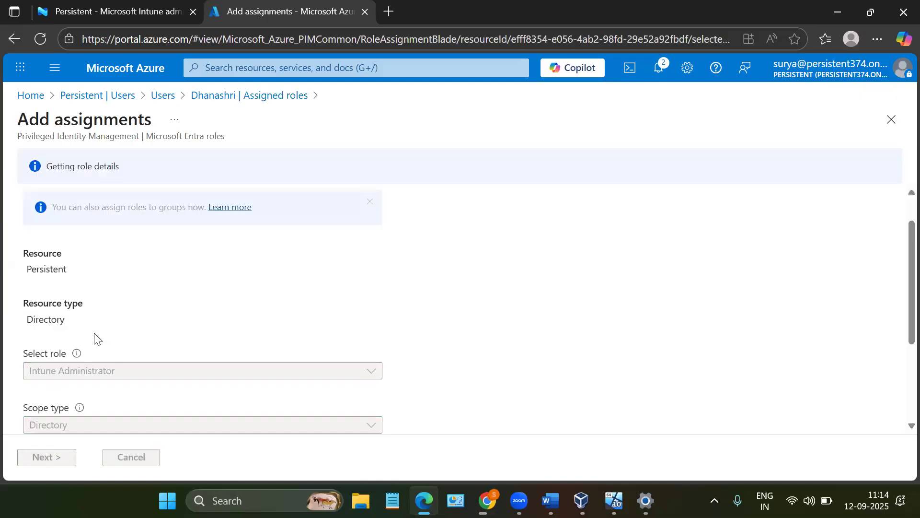
{"action": "scroll", "coordinate": [95, 335], "scroll_direction": "up", "scroll_amount": 5}
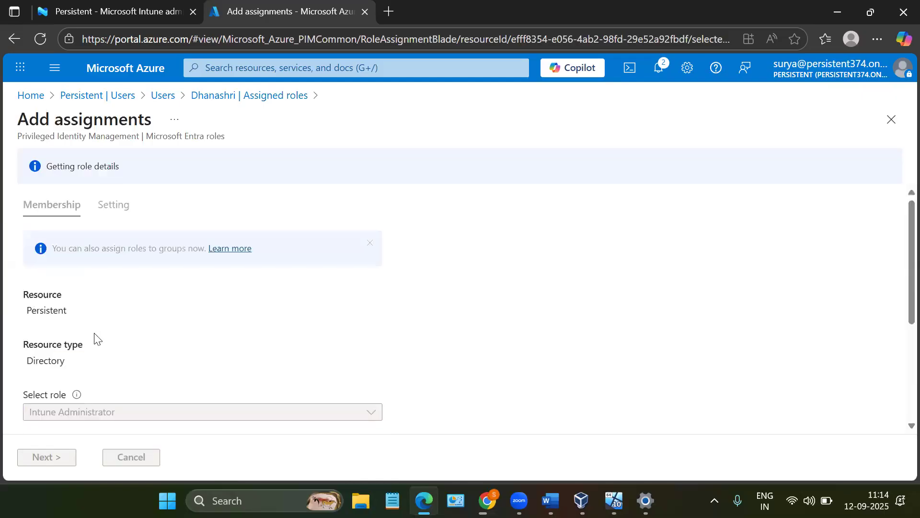
{"action": "scroll", "coordinate": [95, 334], "scroll_direction": "down", "scroll_amount": 3}
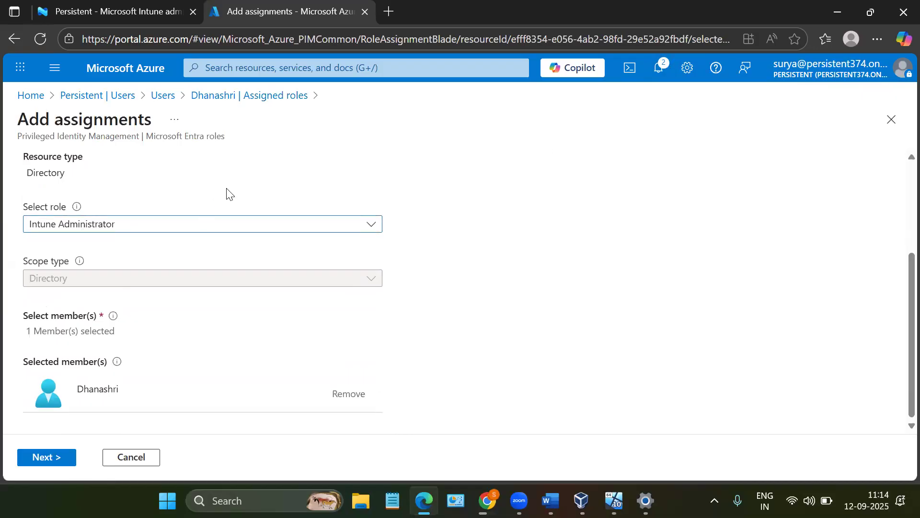
- Check the signed-in account and the Intune admin center home page, then return to the role assignment
{"action": "left_click", "coordinate": [798, 82]}
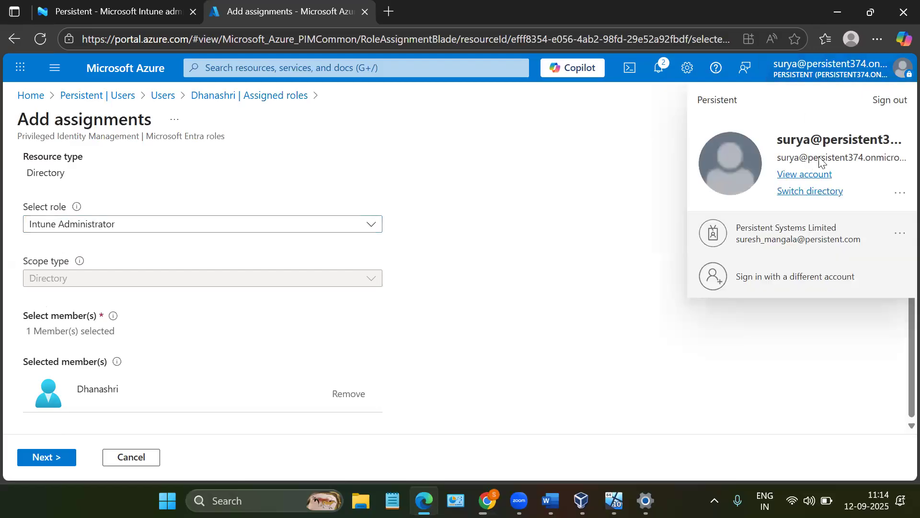
{"action": "left_click", "coordinate": [73, 3]}
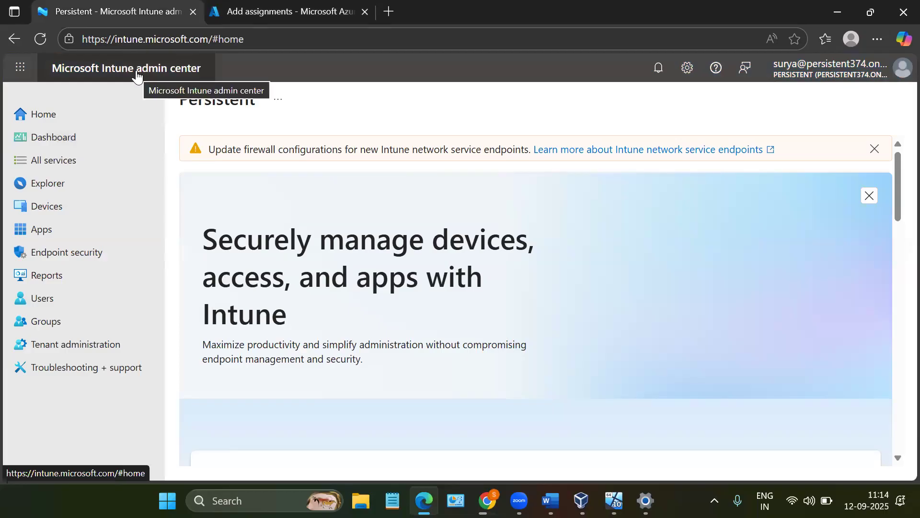
{"action": "left_click", "coordinate": [245, 7]}
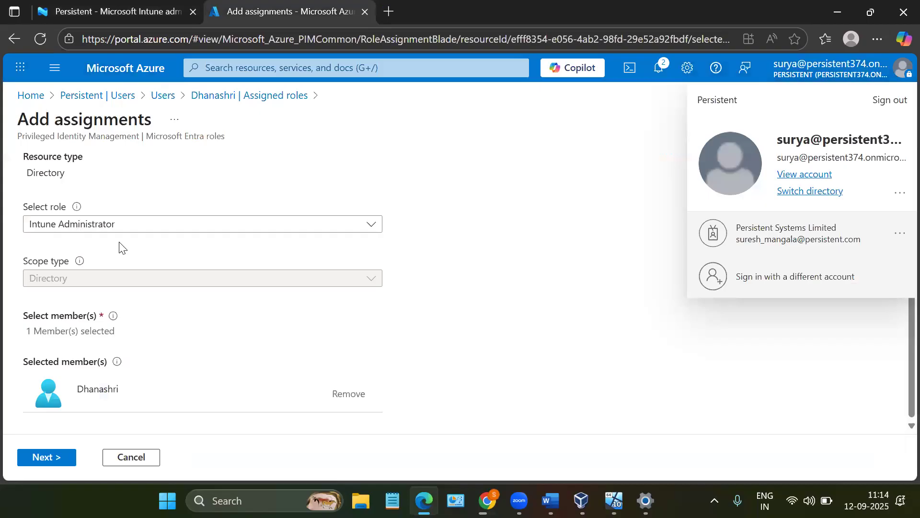
- Assign the Intune Administrator role as permanently eligible and refresh the user's eligible assignments
{"action": "left_click", "coordinate": [53, 457]}
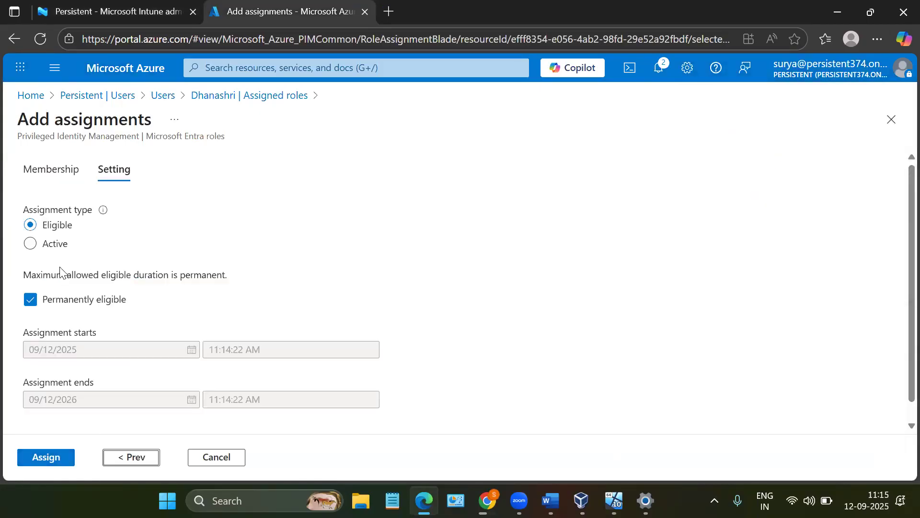
{"action": "left_click", "coordinate": [55, 458]}
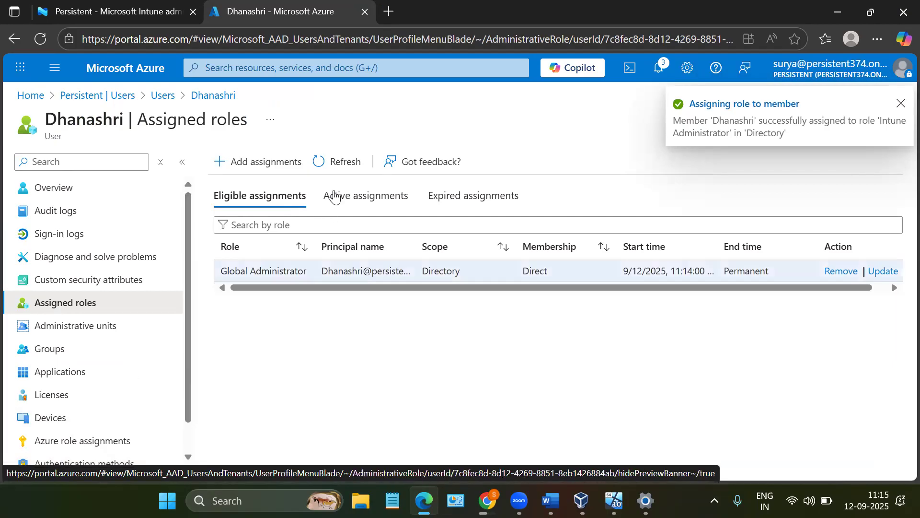
{"action": "left_click", "coordinate": [338, 166]}
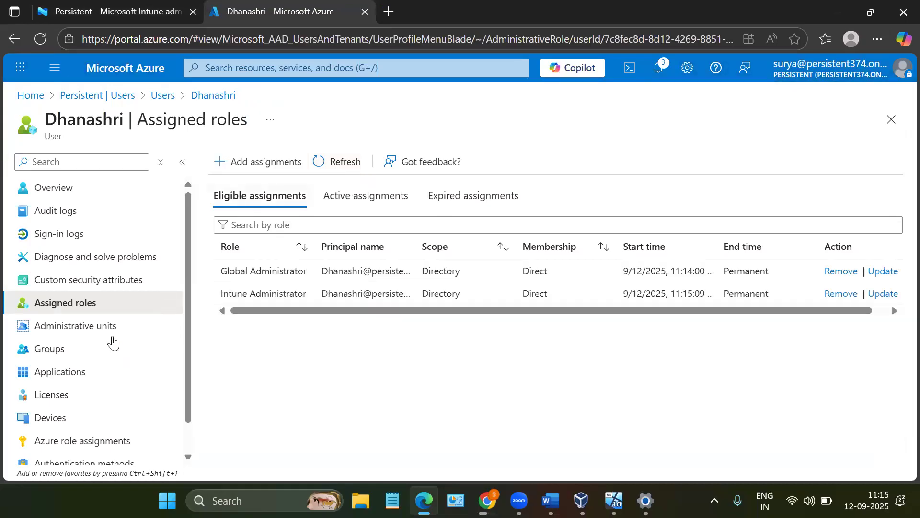
- Open the user's licenses, switch to the Microsoft 365 admin center, and open its list of active users
{"action": "left_click", "coordinate": [83, 399]}
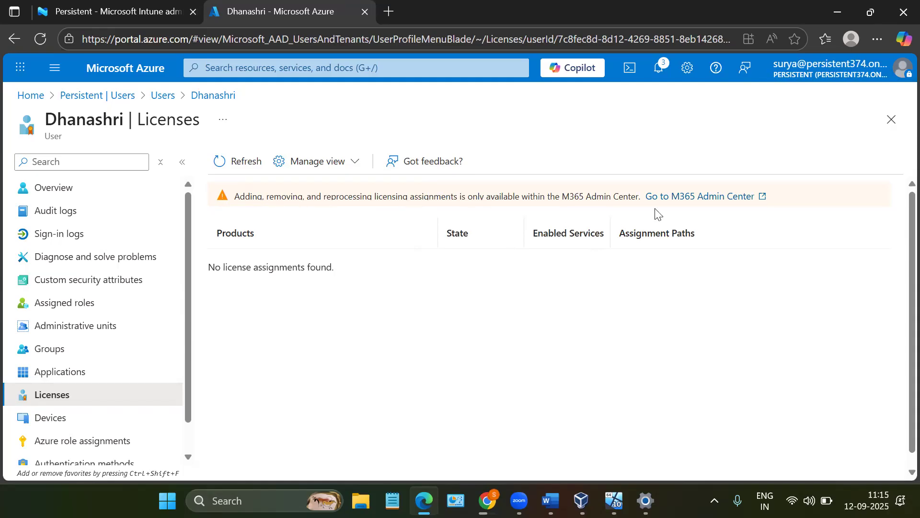
{"action": "left_click", "coordinate": [691, 199]}
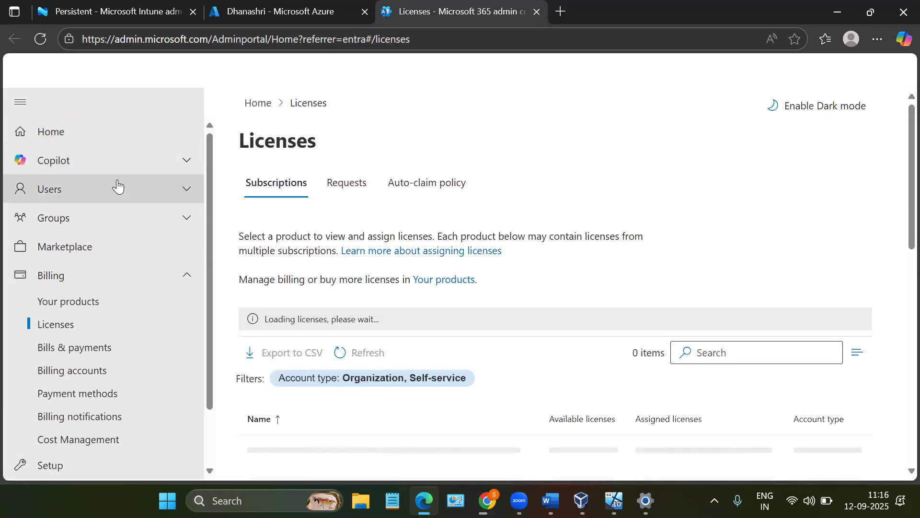
{"action": "left_click", "coordinate": [70, 193]}
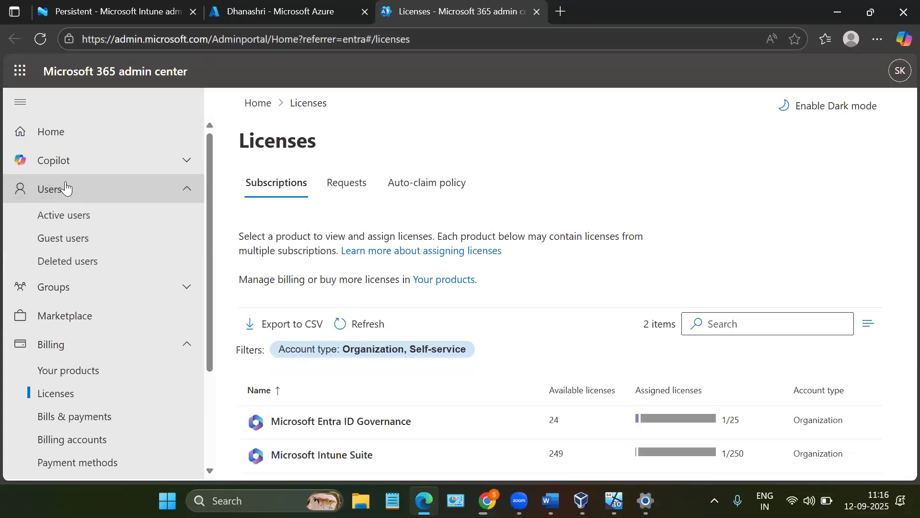
{"action": "left_click", "coordinate": [61, 216]}
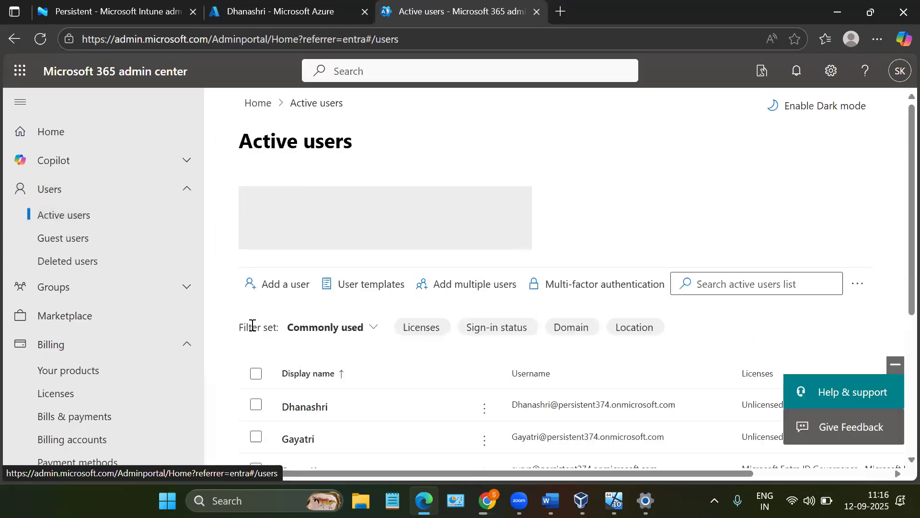
{"action": "scroll", "coordinate": [367, 402], "scroll_direction": "down", "scroll_amount": 1}
{"action": "scroll", "coordinate": [336, 378], "scroll_direction": "down", "scroll_amount": 1}
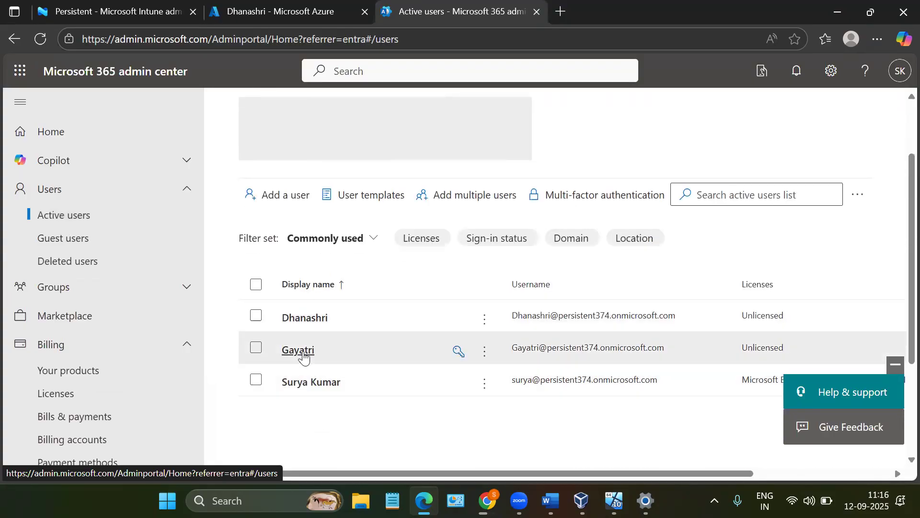
- In the first listed user's licenses and apps, select the Microsoft Entra ID Governance and Microsoft Intune Suite licenses
{"action": "left_click", "coordinate": [299, 313]}
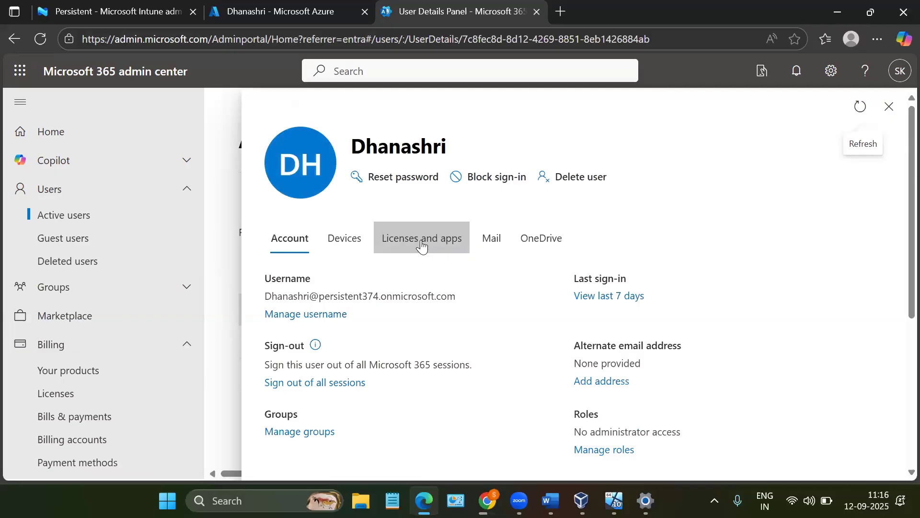
{"action": "left_click", "coordinate": [422, 247]}
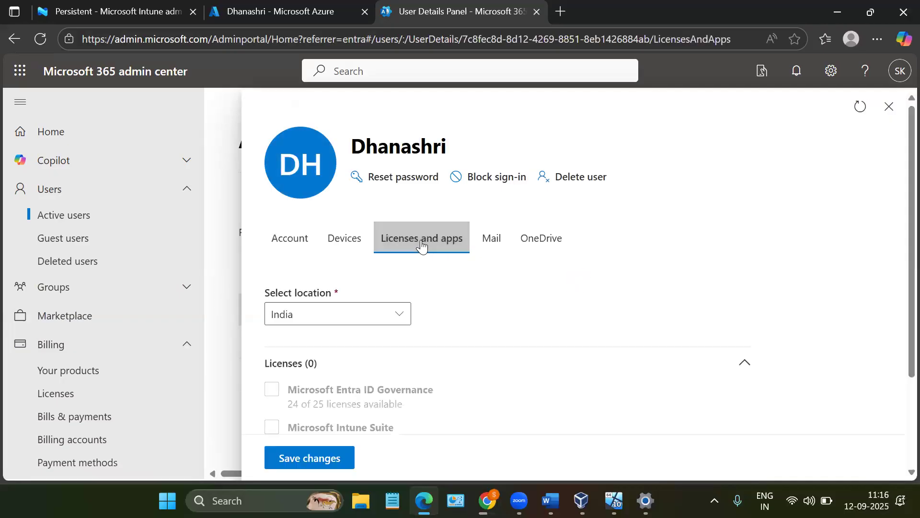
{"action": "scroll", "coordinate": [420, 245], "scroll_direction": "down", "scroll_amount": 2}
{"action": "left_click", "coordinate": [273, 309]}
{"action": "left_click", "coordinate": [272, 391]}
{"action": "left_click", "coordinate": [270, 392]}
{"action": "scroll", "coordinate": [402, 379], "scroll_direction": "down", "scroll_amount": 2}
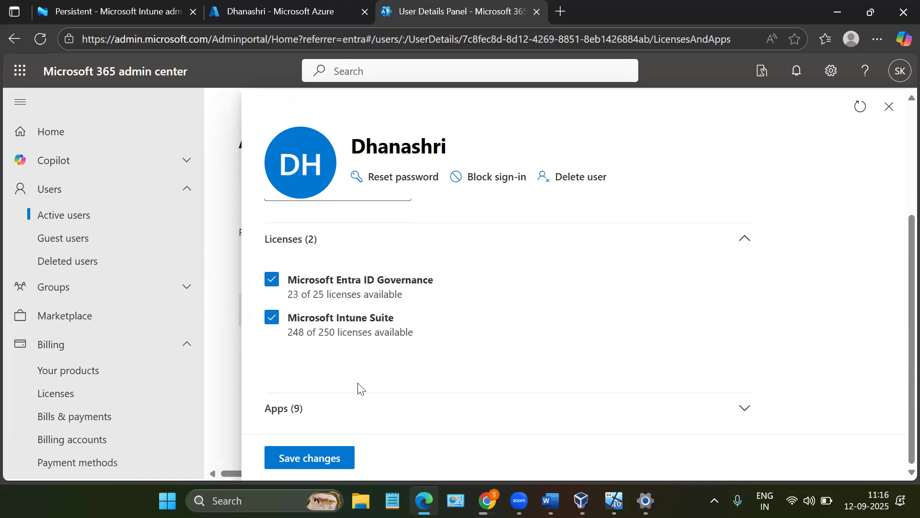
- Expand the apps included in the selected licenses and review the full list
{"action": "left_click", "coordinate": [312, 415]}
{"action": "scroll", "coordinate": [314, 413], "scroll_direction": "down", "scroll_amount": 2}
{"action": "scroll", "coordinate": [313, 413], "scroll_direction": "down", "scroll_amount": 1}
{"action": "scroll", "coordinate": [314, 416], "scroll_direction": "up", "scroll_amount": 5}
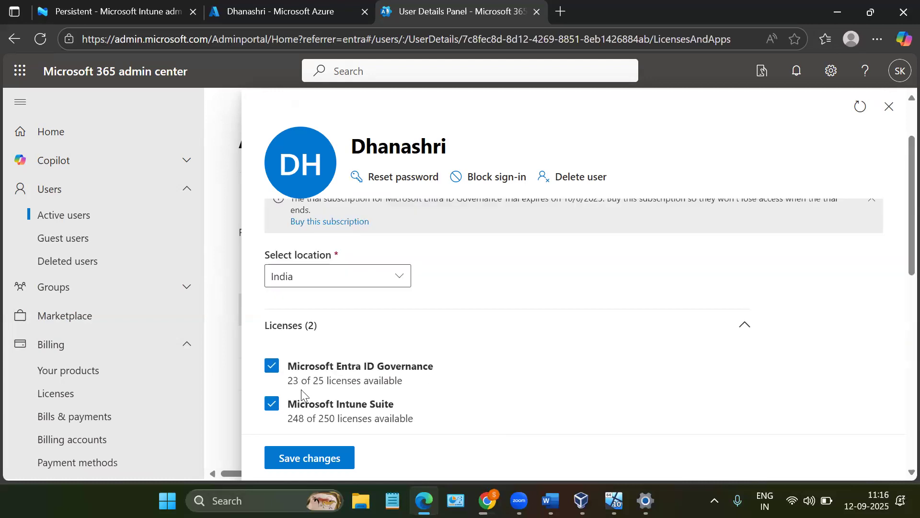
{"action": "scroll", "coordinate": [350, 375], "scroll_direction": "down", "scroll_amount": 3}
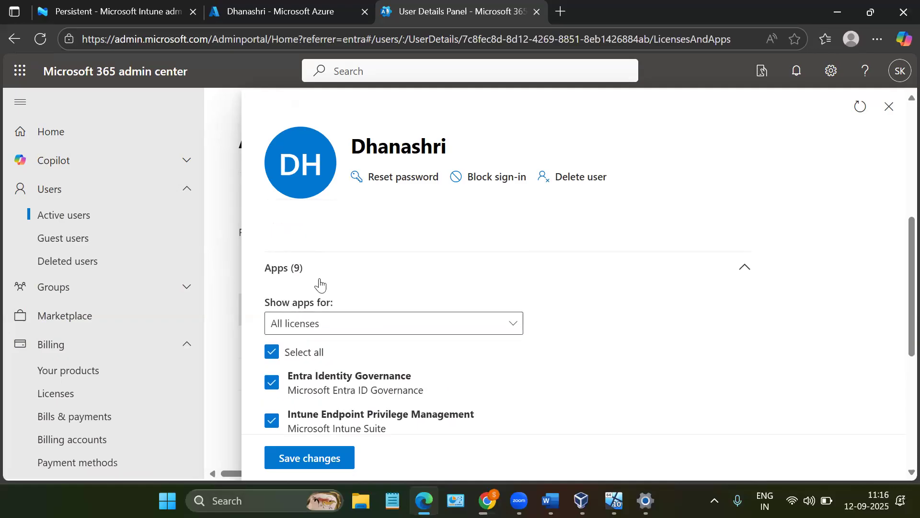
{"action": "scroll", "coordinate": [318, 283], "scroll_direction": "down", "scroll_amount": 4}
{"action": "scroll", "coordinate": [320, 283], "scroll_direction": "down", "scroll_amount": 2}
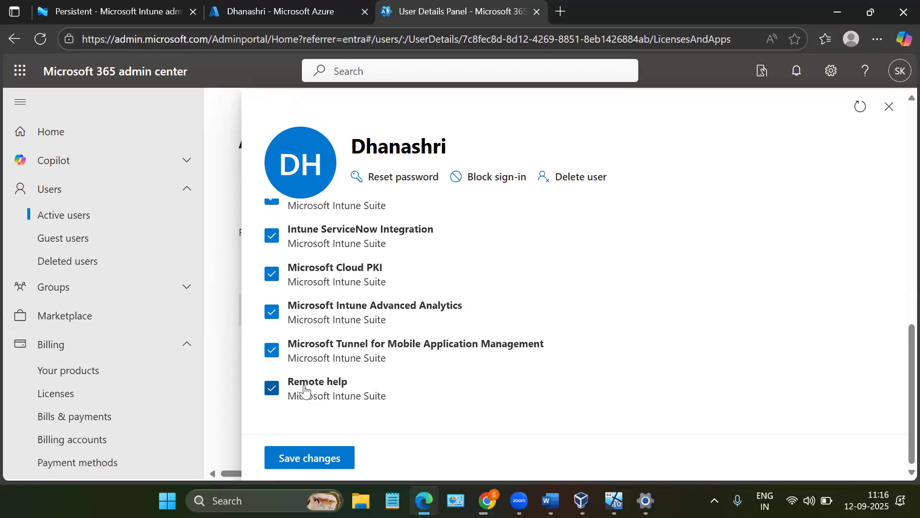
- Save the user's license changes and check the licenses and apps page
{"action": "left_click", "coordinate": [312, 458]}
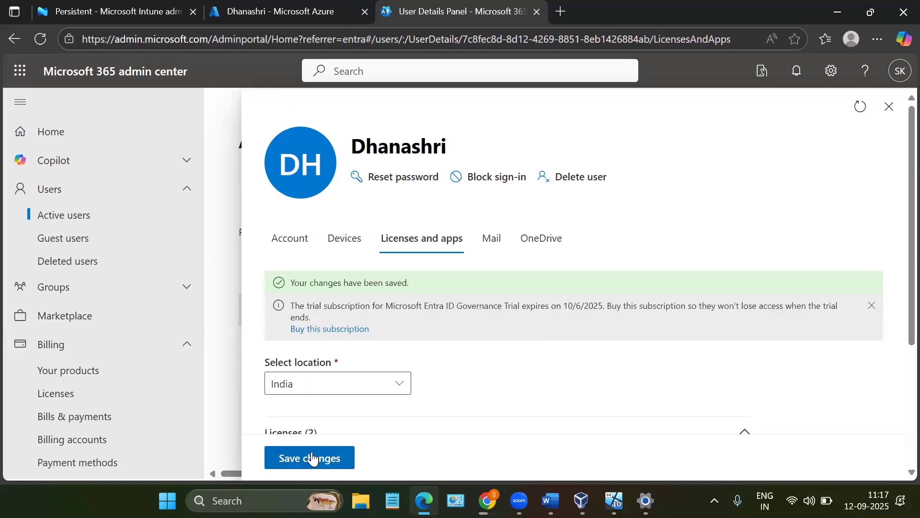
{"action": "scroll", "coordinate": [305, 366], "scroll_direction": "down", "scroll_amount": 3}
{"action": "scroll", "coordinate": [305, 365], "scroll_direction": "up", "scroll_amount": 3}
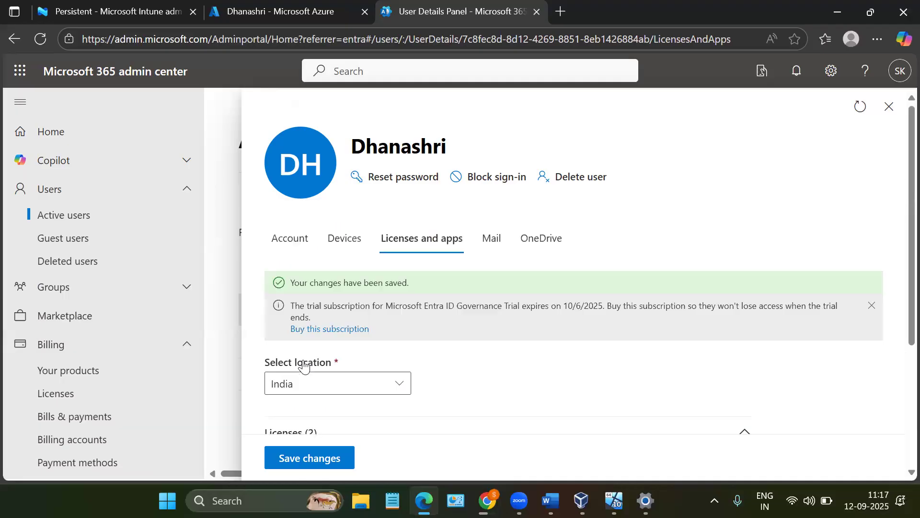
- Switch to the Azure portal, refresh the user's license list, and check the assigned roles and licenses
{"action": "left_click", "coordinate": [262, 4]}
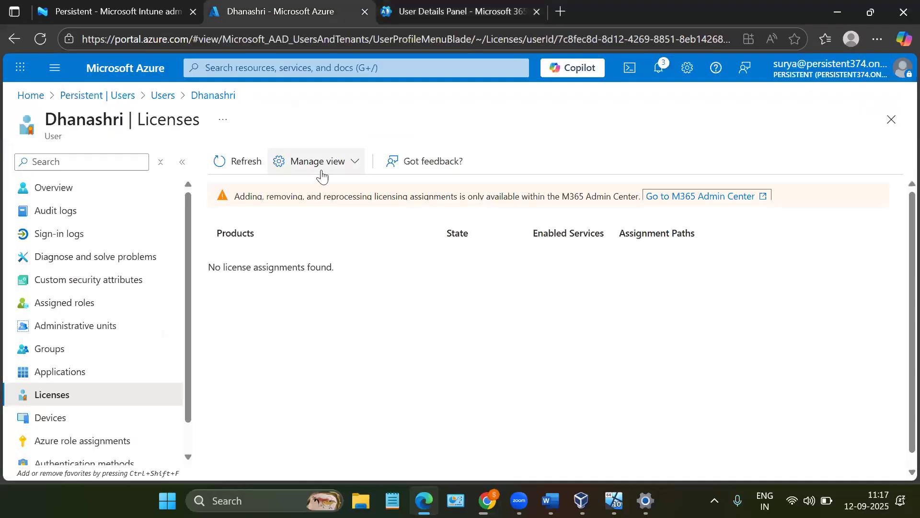
{"action": "left_click", "coordinate": [261, 170]}
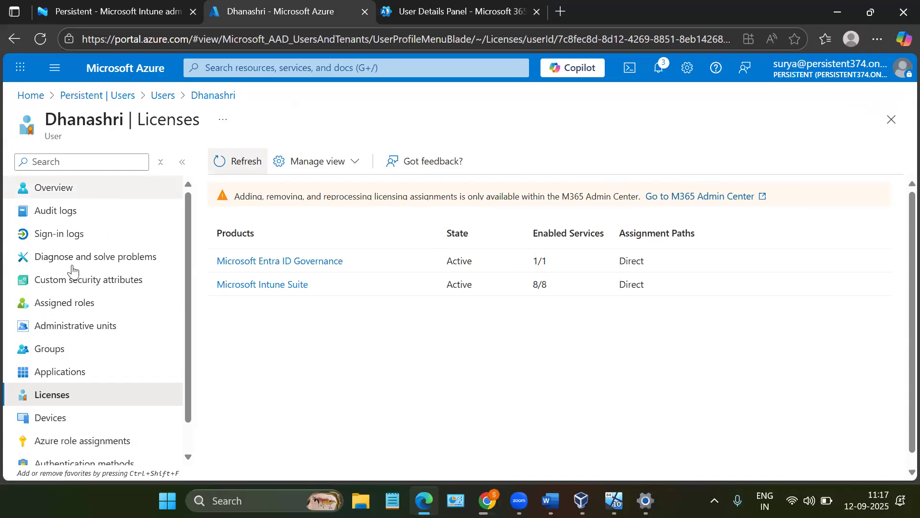
{"action": "left_click", "coordinate": [55, 311]}
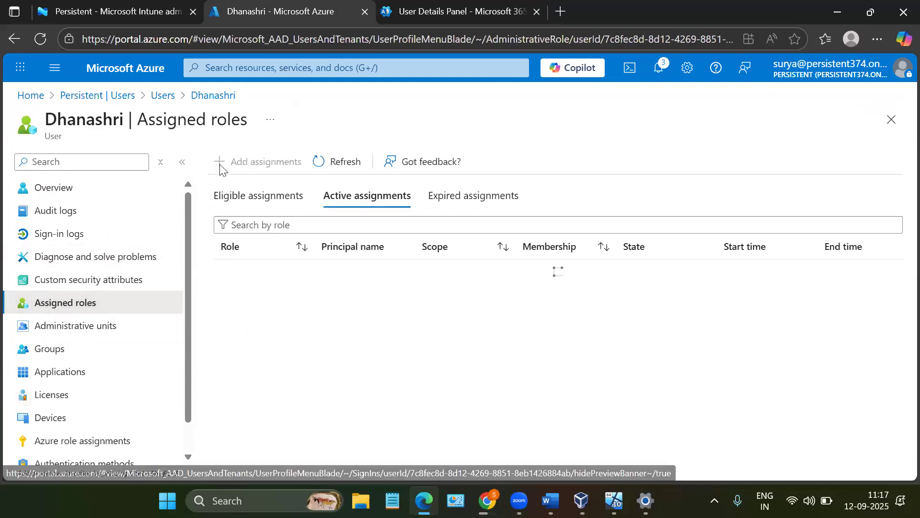
{"action": "left_click", "coordinate": [66, 398]}
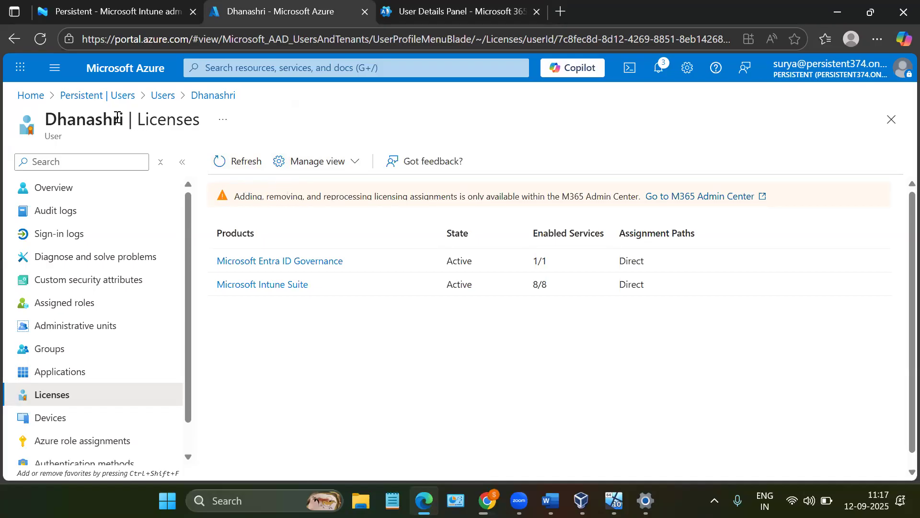
- Check the user's location and licenses in the Microsoft 365 admin center, then return to the Azure portal
{"action": "left_click", "coordinate": [420, 14]}
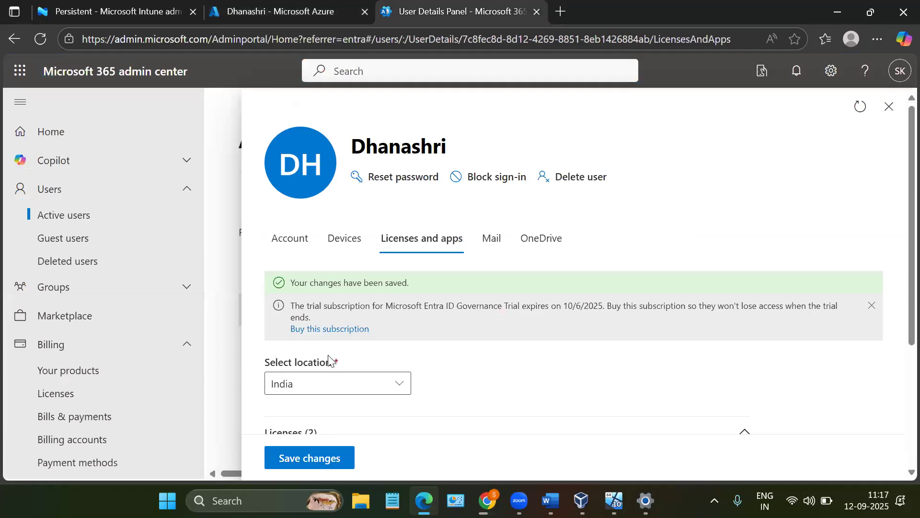
{"action": "scroll", "coordinate": [331, 357], "scroll_direction": "down", "scroll_amount": 3}
{"action": "scroll", "coordinate": [329, 354], "scroll_direction": "down", "scroll_amount": 1}
{"action": "left_click", "coordinate": [280, 12]}
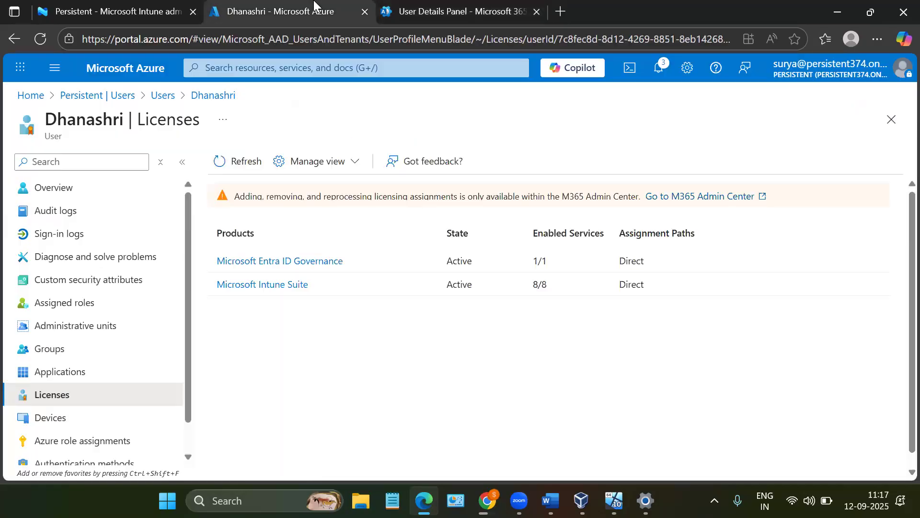
- Search the web in a new tab for "what will happen if users doesn't have usage location in azure"
{"action": "left_click", "coordinate": [559, 13]}
{"action": "type", "text": "what "}
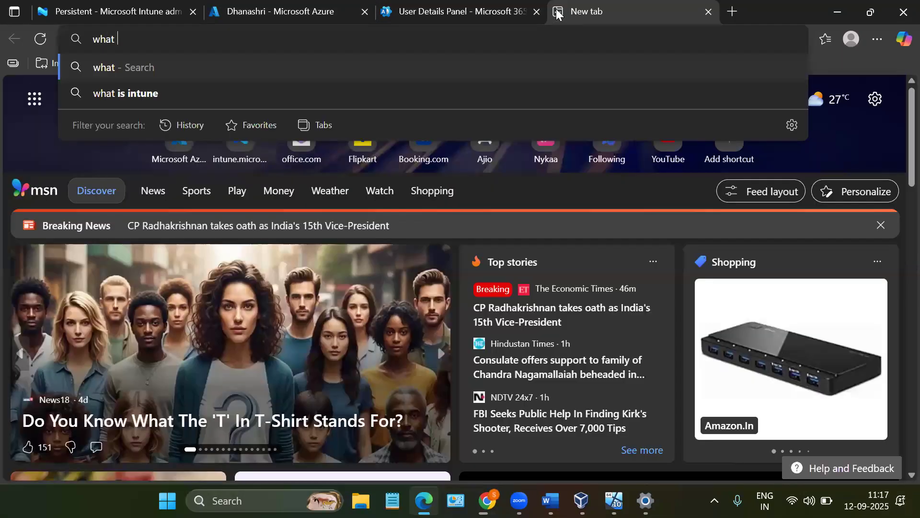
{"action": "type", "text": "will happen i"}
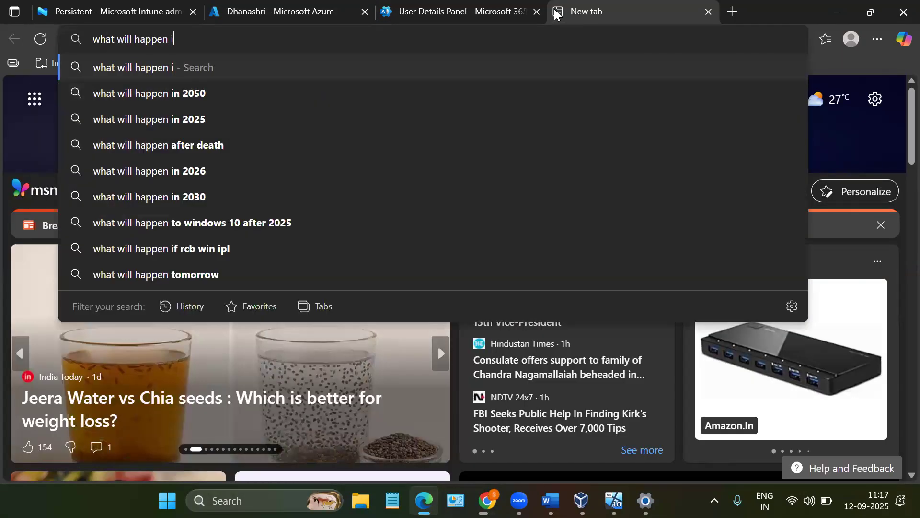
{"action": "type", "text": "f users d"}
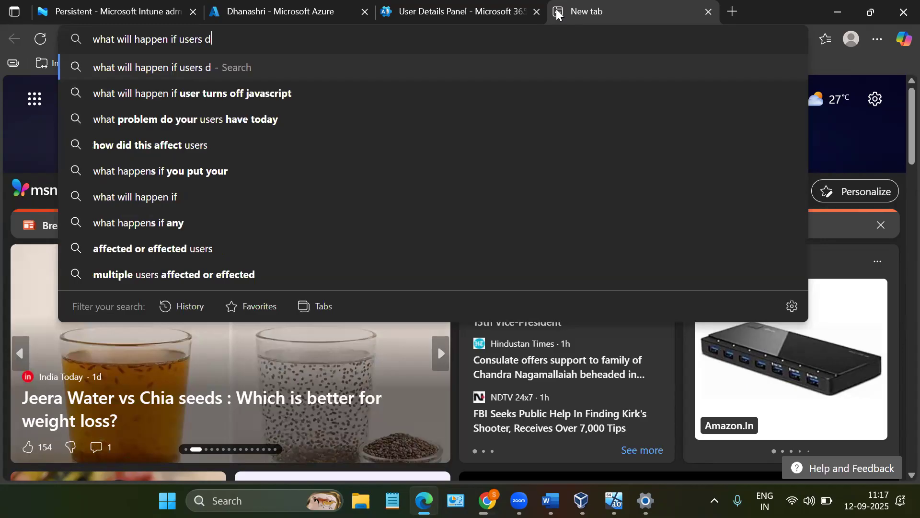
{"action": "type", "text": "oesn't have ys"}
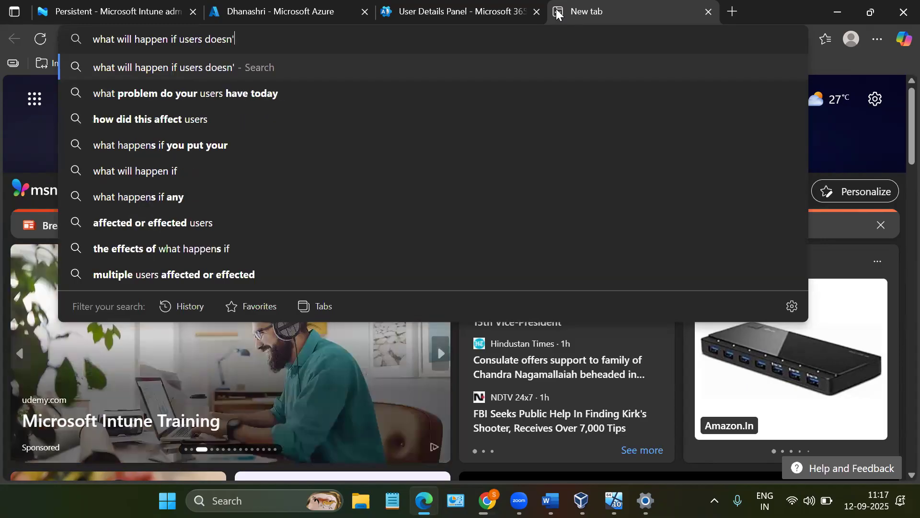
{"action": "key", "text": "BackSpace"}
{"action": "key", "text": "BackSpace"}
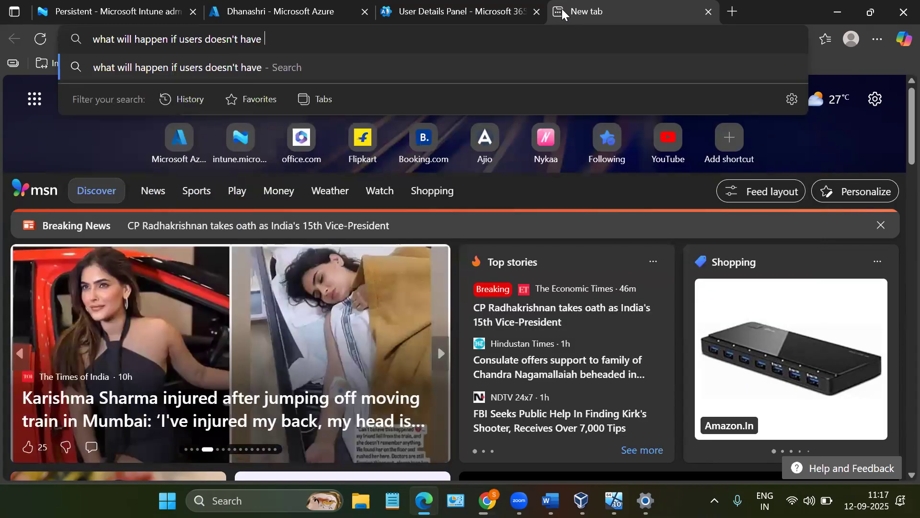
{"action": "type", "text": "usage"}
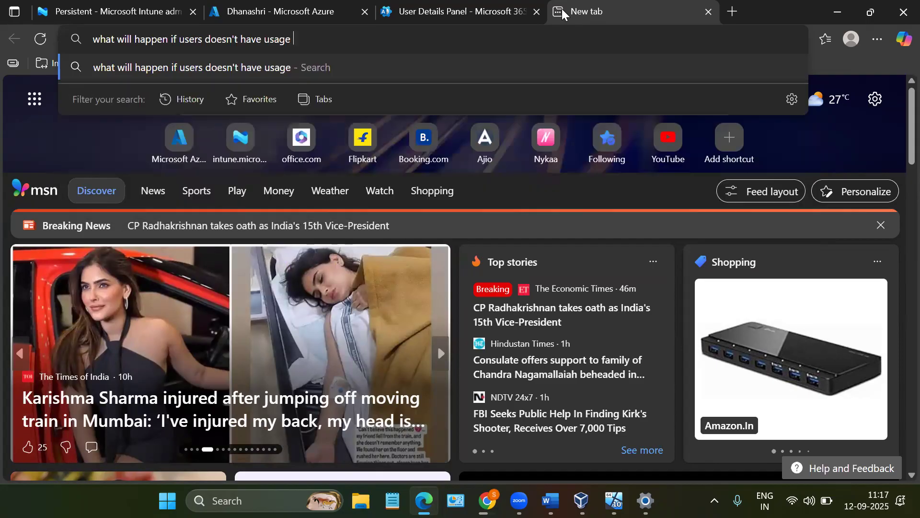
{"action": "type", "text": " location in "}
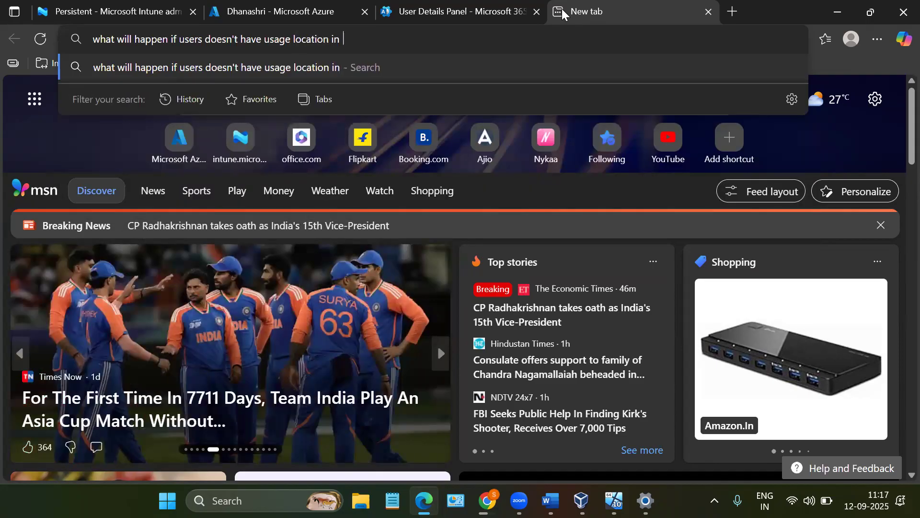
{"action": "type", "text": "azure"}
{"action": "key", "text": "Return"}
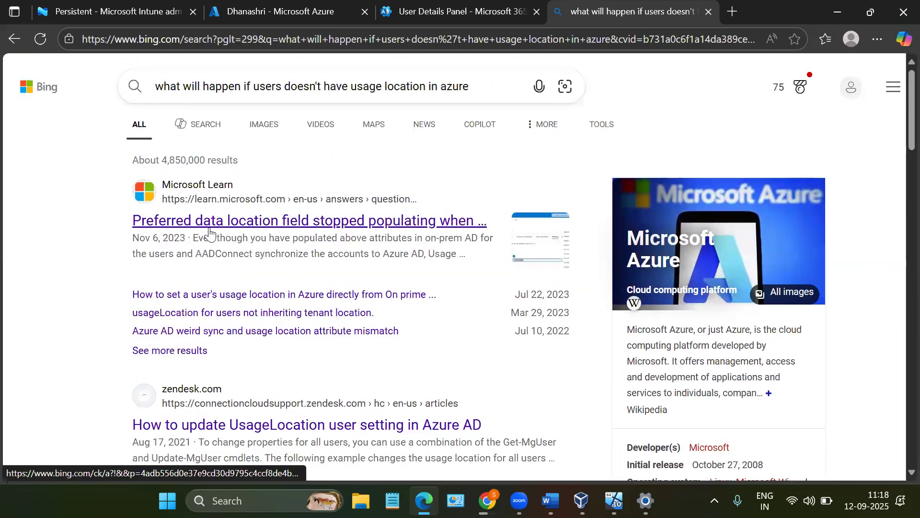
- Open the Microsoft Learn result about the preferred data location field and read the question and its date
{"action": "left_click", "coordinate": [209, 232]}
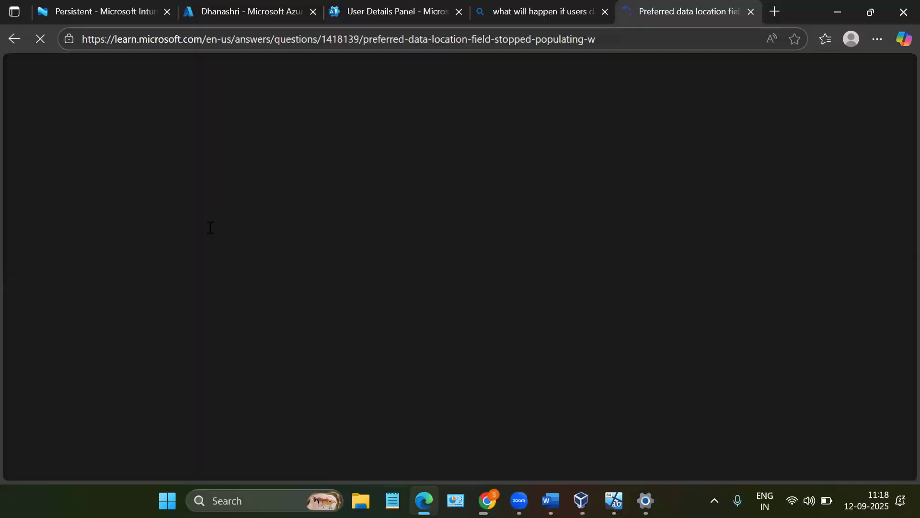
{"action": "scroll", "coordinate": [200, 325], "scroll_direction": "down", "scroll_amount": 1}
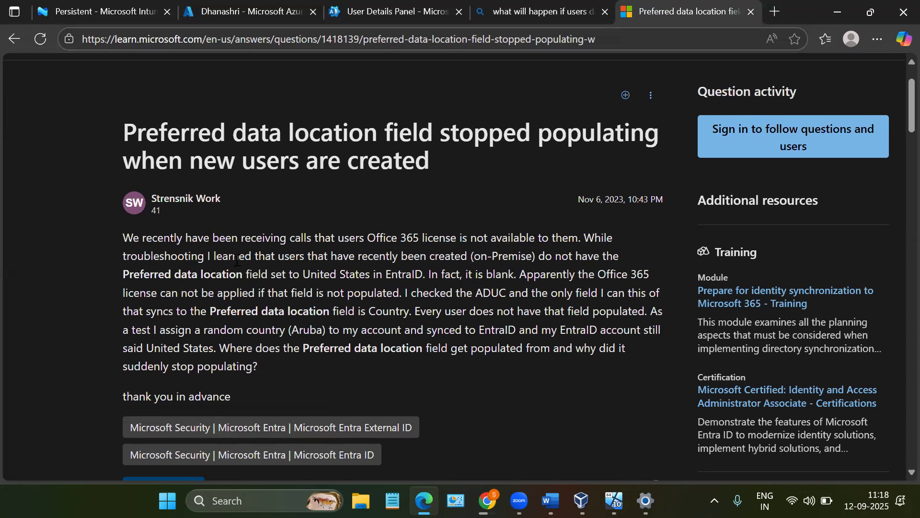
{"action": "scroll", "coordinate": [237, 260], "scroll_direction": "down", "scroll_amount": 1}
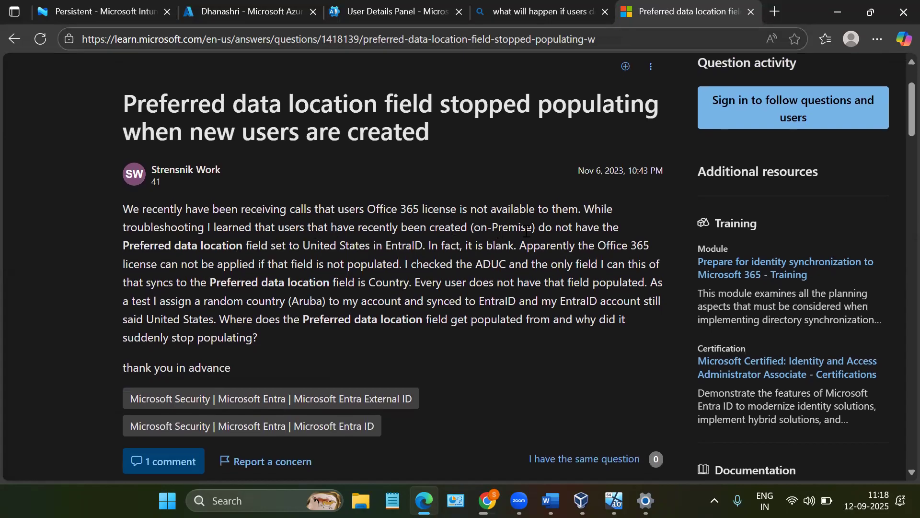
{"action": "left_click_drag", "start_coordinate": [474, 228], "coordinate": [533, 229]}
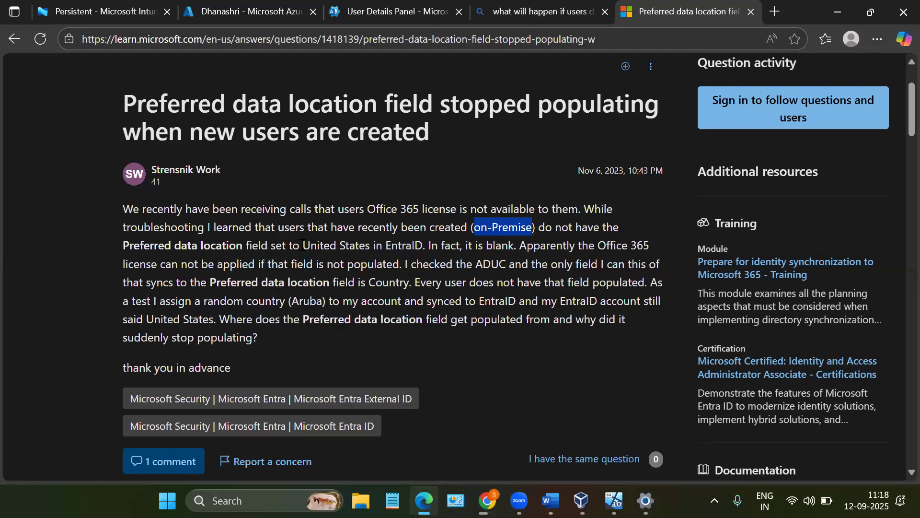
{"action": "left_click_drag", "start_coordinate": [303, 245], "coordinate": [423, 246]}
{"action": "left_click", "coordinate": [440, 248]}
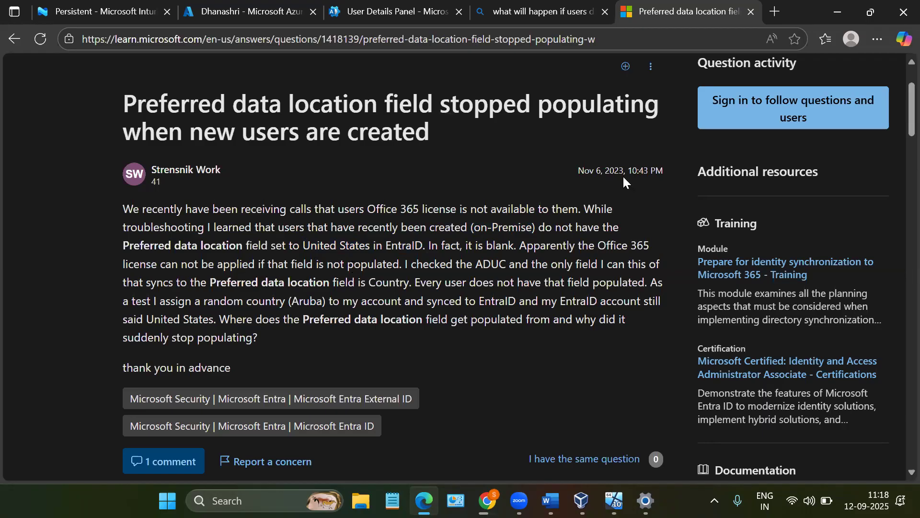
{"action": "left_click_drag", "start_coordinate": [577, 172], "coordinate": [625, 173]}
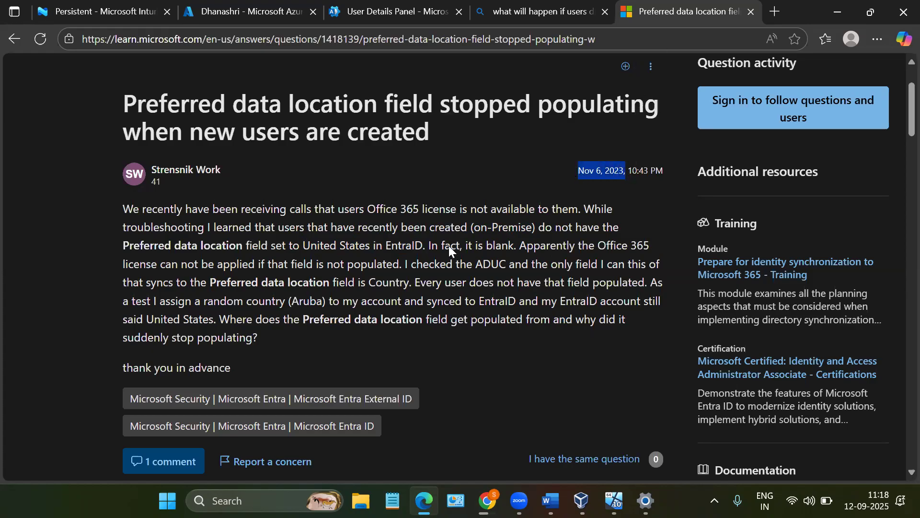
- Read the accepted answer, examining how usage location affects license assignment and how to set it manually or with PowerShell
{"action": "scroll", "coordinate": [448, 246], "scroll_direction": "down", "scroll_amount": 3}
{"action": "scroll", "coordinate": [449, 246], "scroll_direction": "down", "scroll_amount": 10}
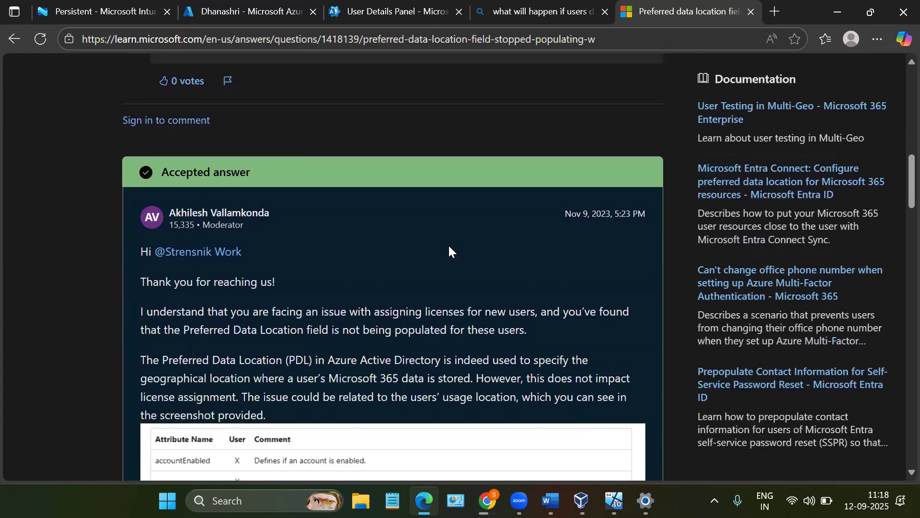
{"action": "scroll", "coordinate": [449, 245], "scroll_direction": "down", "scroll_amount": 13}
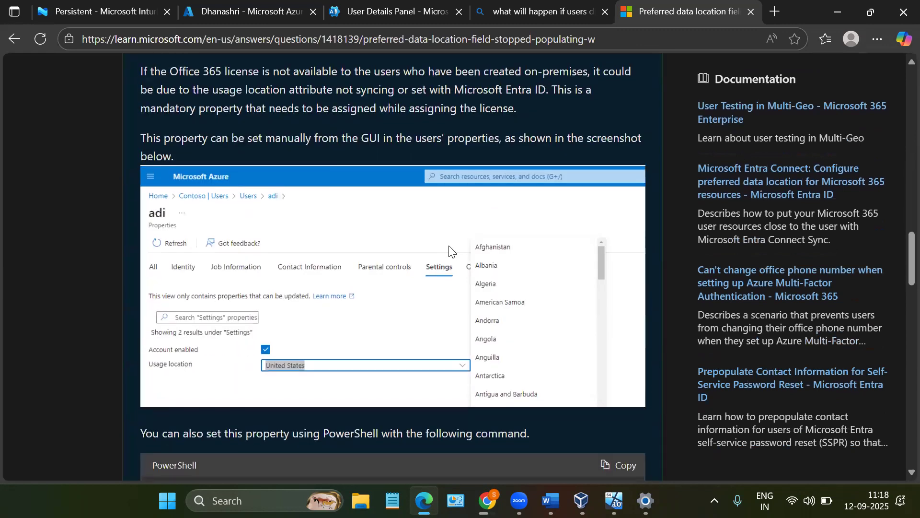
{"action": "scroll", "coordinate": [449, 251], "scroll_direction": "down", "scroll_amount": 3}
{"action": "scroll", "coordinate": [277, 227], "scroll_direction": "up", "scroll_amount": 2}
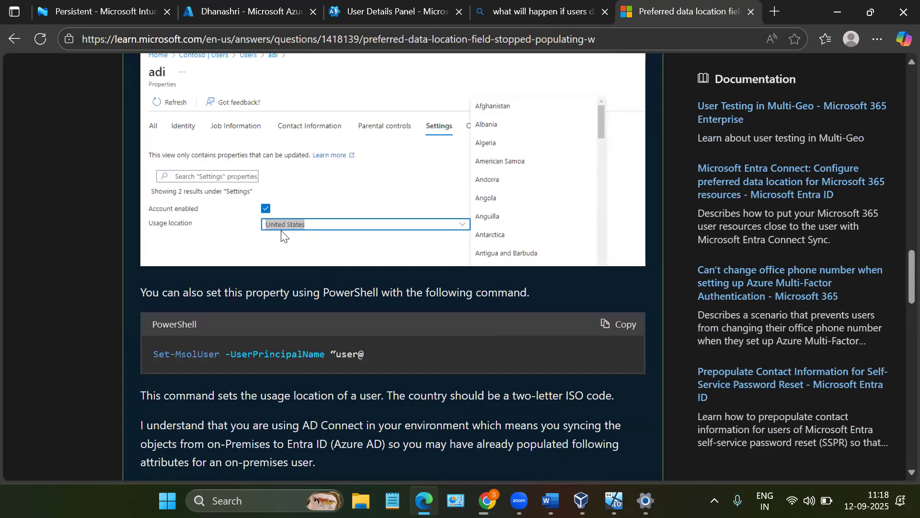
{"action": "scroll", "coordinate": [322, 229], "scroll_direction": "down", "scroll_amount": 2}
{"action": "scroll", "coordinate": [322, 225], "scroll_direction": "down", "scroll_amount": 5}
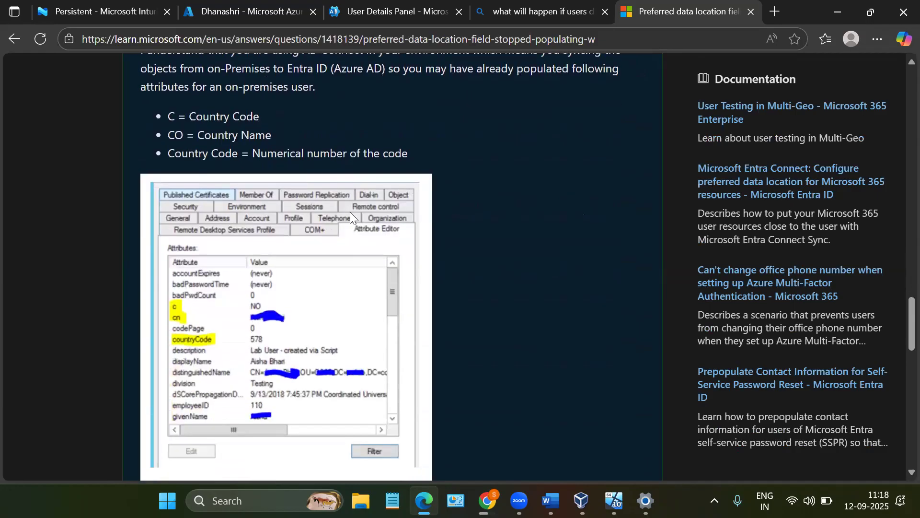
{"action": "scroll", "coordinate": [285, 197], "scroll_direction": "up", "scroll_amount": 5}
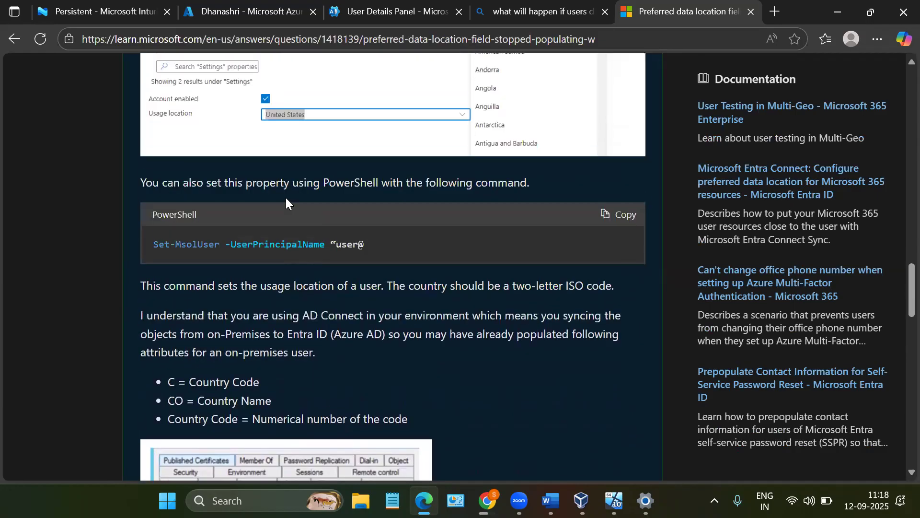
{"action": "scroll", "coordinate": [286, 198], "scroll_direction": "up", "scroll_amount": 5}
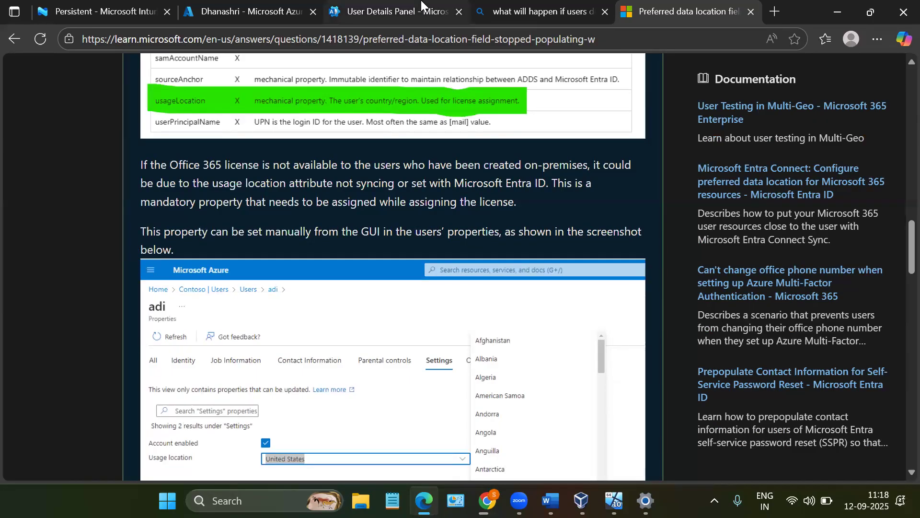
- Return to the Microsoft 365 admin center and review the user's selected location and licenses
{"action": "left_click", "coordinate": [391, 11]}
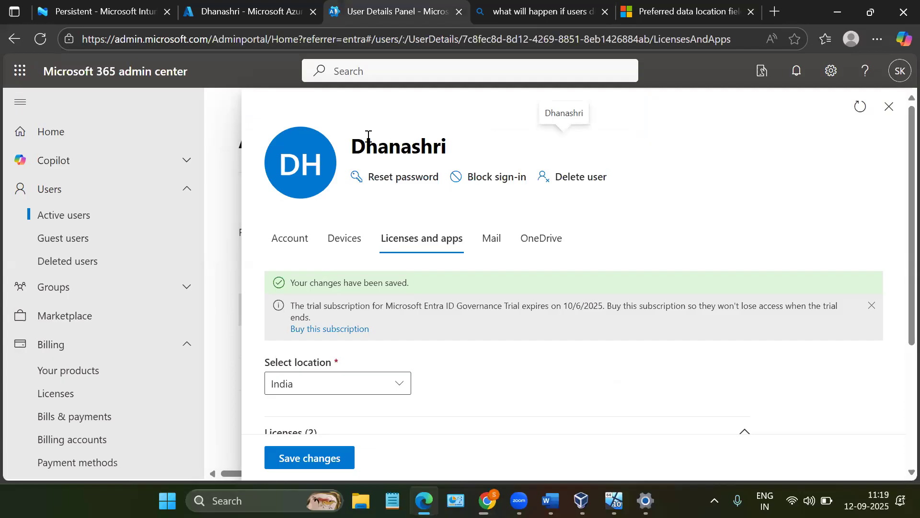
{"action": "scroll", "coordinate": [374, 336], "scroll_direction": "down", "scroll_amount": 3}
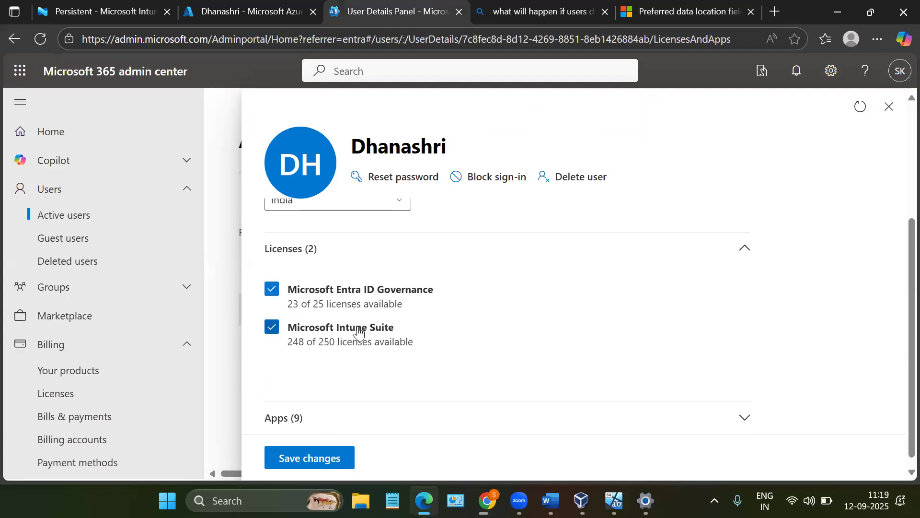
{"action": "scroll", "coordinate": [400, 239], "scroll_direction": "up", "scroll_amount": 3}
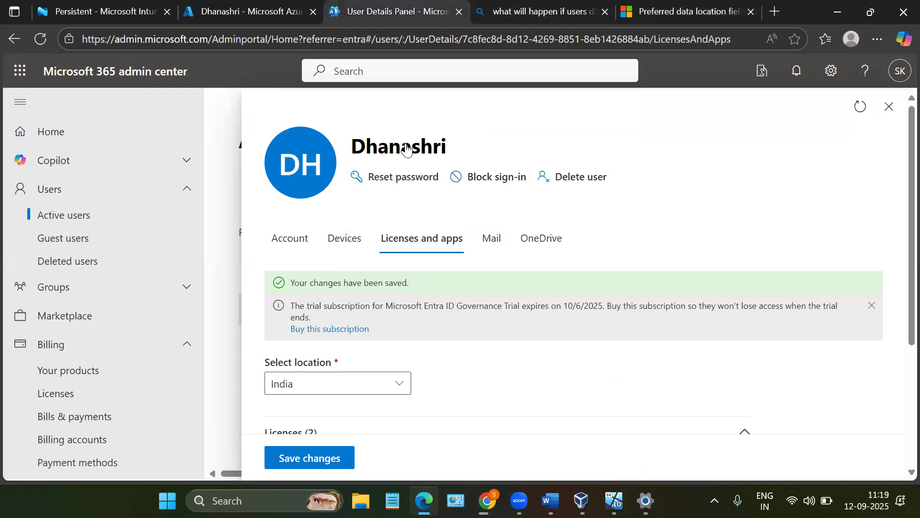
- Return to the Azure portal and open the user's editable properties, reviewing the identity and job information fields
{"action": "left_click", "coordinate": [292, 5]}
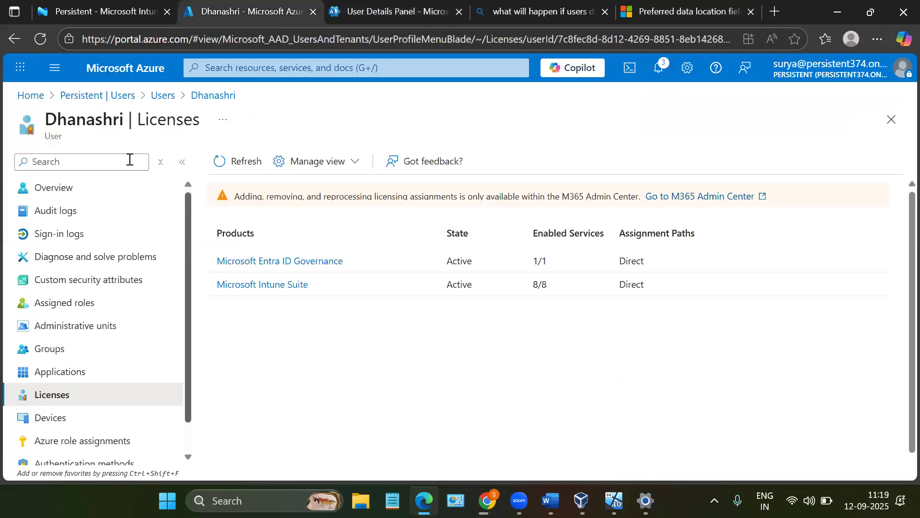
{"action": "left_click", "coordinate": [42, 195]}
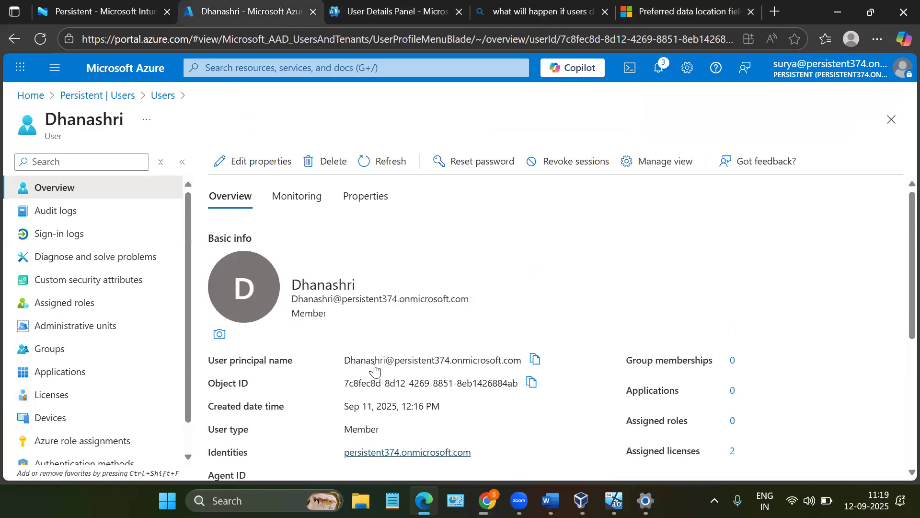
{"action": "left_click", "coordinate": [230, 171]}
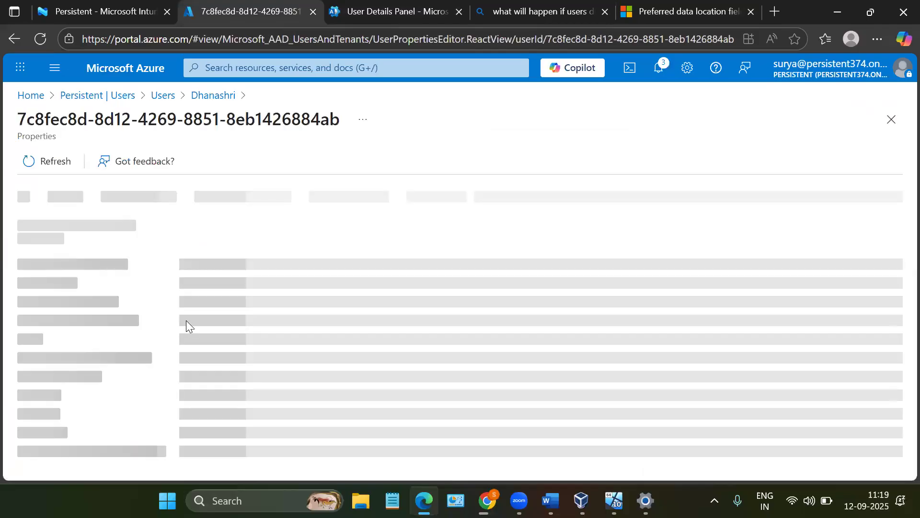
{"action": "scroll", "coordinate": [184, 324], "scroll_direction": "down", "scroll_amount": 2}
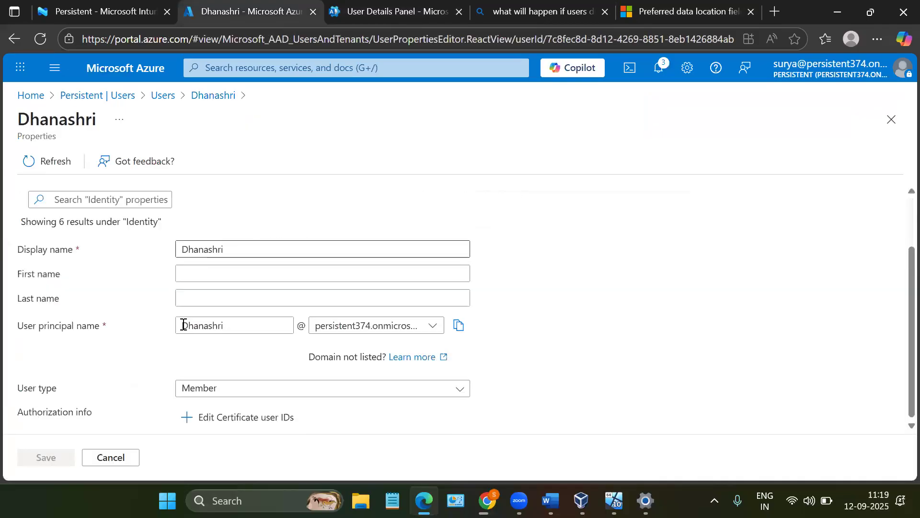
{"action": "scroll", "coordinate": [175, 384], "scroll_direction": "up", "scroll_amount": 2}
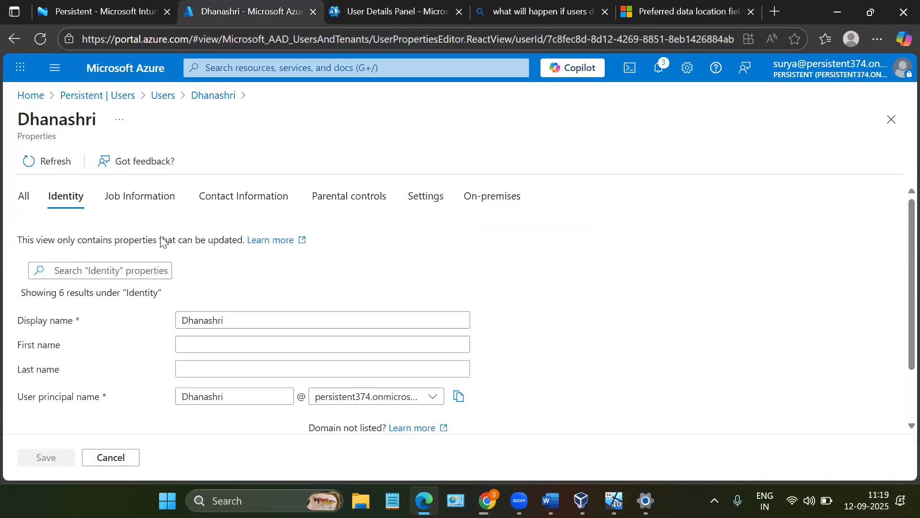
{"action": "left_click", "coordinate": [138, 203]}
{"action": "scroll", "coordinate": [191, 315], "scroll_direction": "down", "scroll_amount": 2}
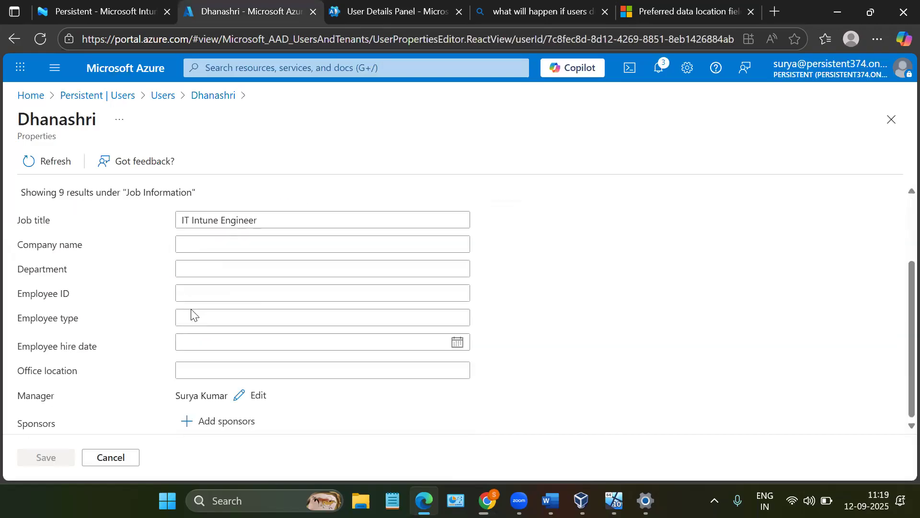
{"action": "scroll", "coordinate": [212, 290], "scroll_direction": "up", "scroll_amount": 2}
- Review the user's editable contact information, parental controls and settings, including usage location, and close the editor without changes
{"action": "left_click", "coordinate": [258, 197]}
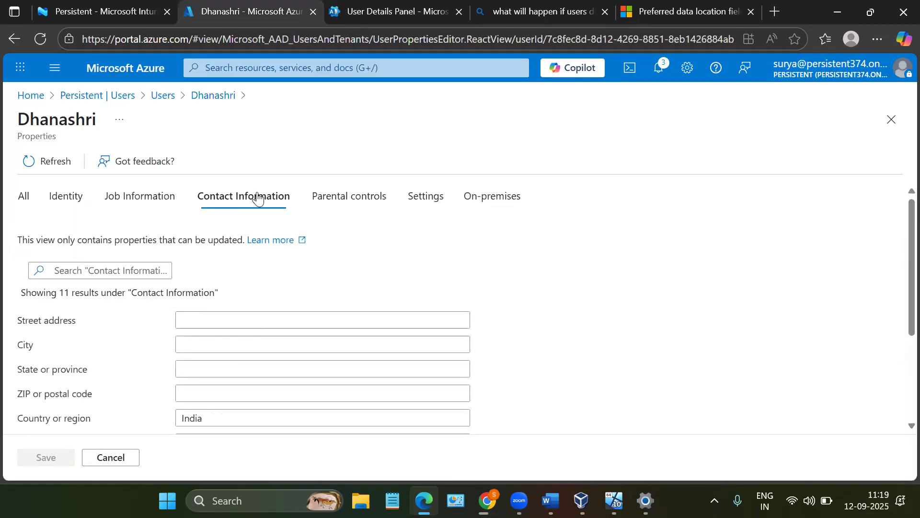
{"action": "scroll", "coordinate": [257, 304], "scroll_direction": "down", "scroll_amount": 4}
{"action": "scroll", "coordinate": [257, 304], "scroll_direction": "up", "scroll_amount": 4}
{"action": "scroll", "coordinate": [328, 239], "scroll_direction": "down", "scroll_amount": 4}
{"action": "scroll", "coordinate": [329, 239], "scroll_direction": "up", "scroll_amount": 4}
{"action": "left_click", "coordinate": [380, 198]}
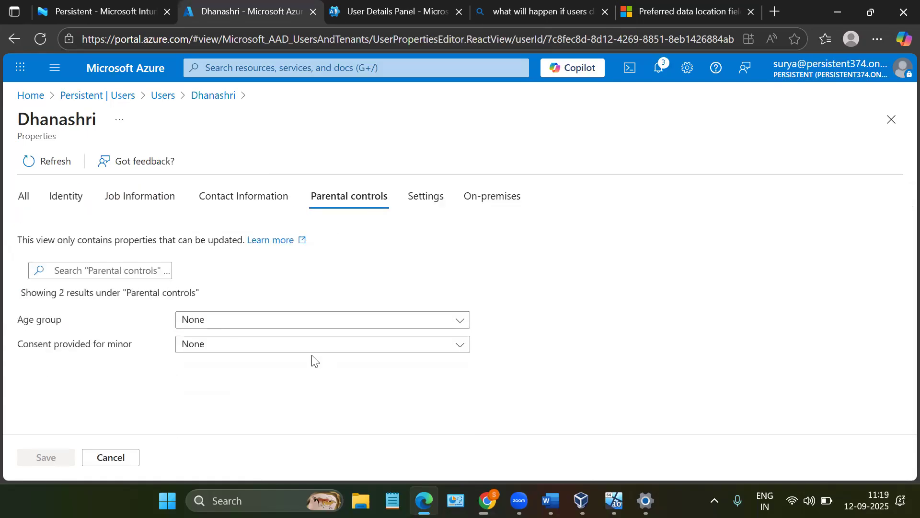
{"action": "left_click", "coordinate": [417, 201]}
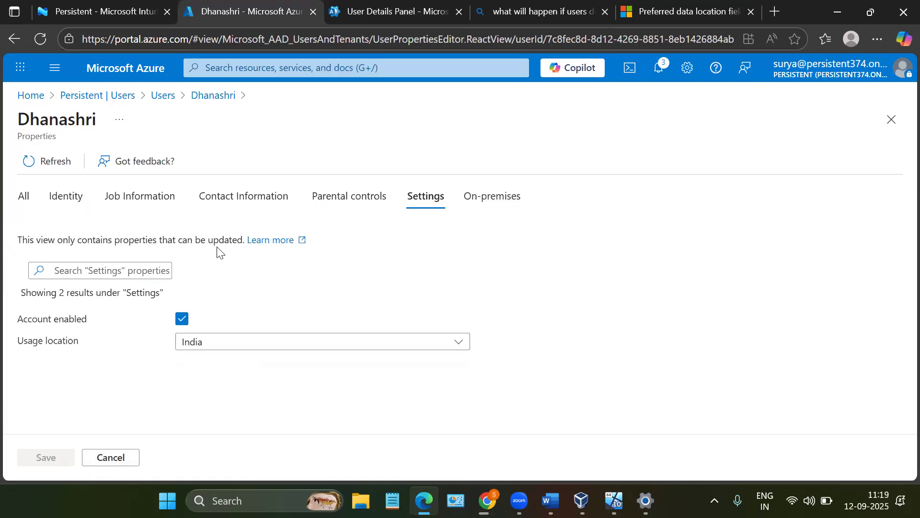
{"action": "left_click", "coordinate": [892, 120]}
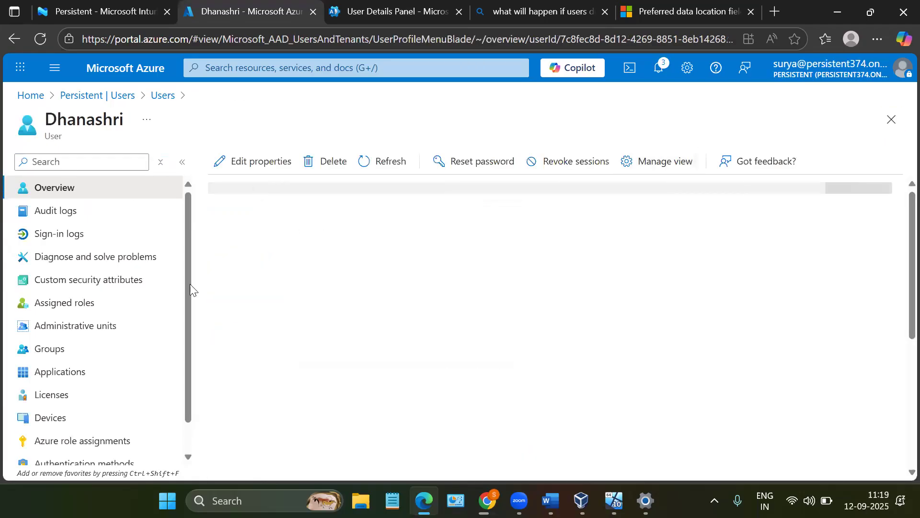
- Examine the country or region and usage location values in the user's full properties overview
{"action": "left_click", "coordinate": [362, 200]}
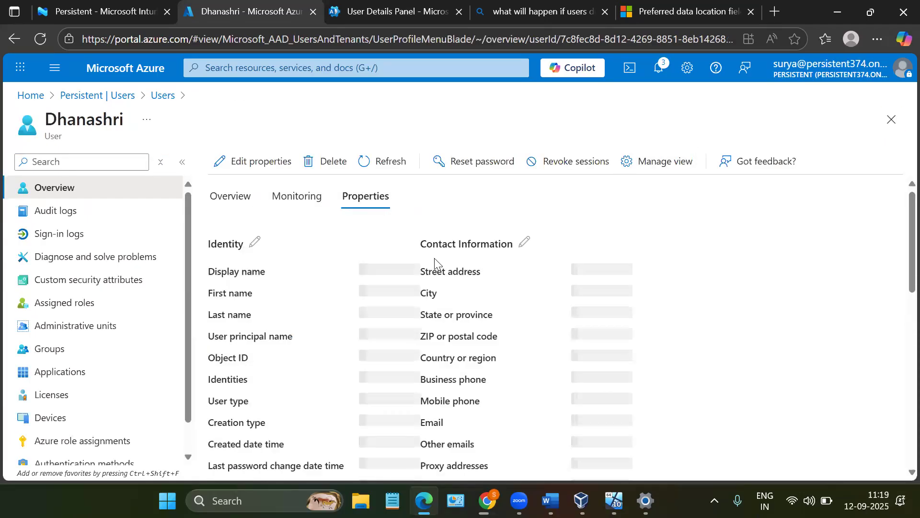
{"action": "left_click_drag", "start_coordinate": [556, 361], "coordinate": [724, 362]}
{"action": "scroll", "coordinate": [724, 362], "scroll_direction": "down", "scroll_amount": 1}
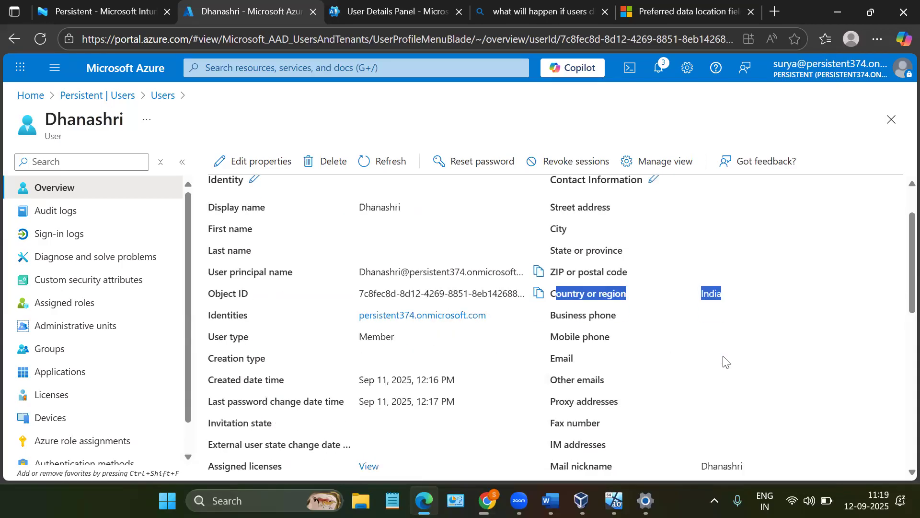
{"action": "scroll", "coordinate": [631, 384], "scroll_direction": "down", "scroll_amount": 2}
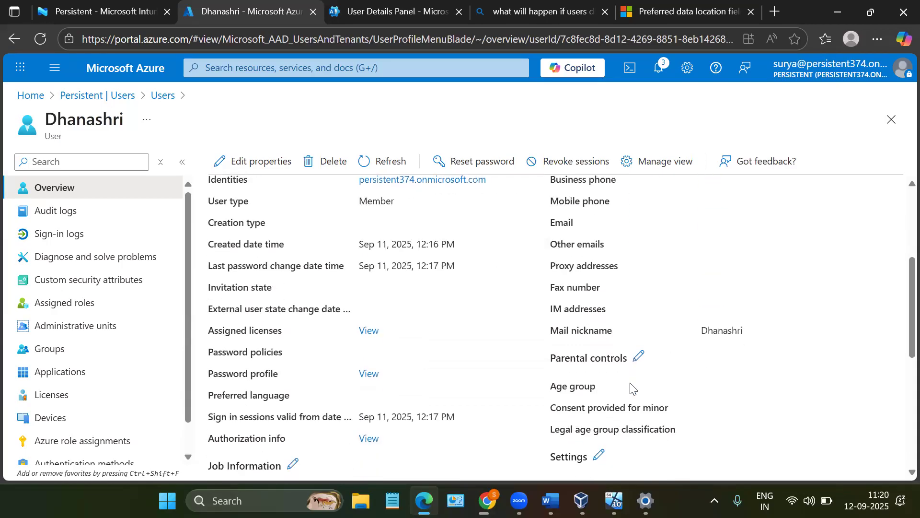
{"action": "scroll", "coordinate": [631, 387], "scroll_direction": "down", "scroll_amount": 2}
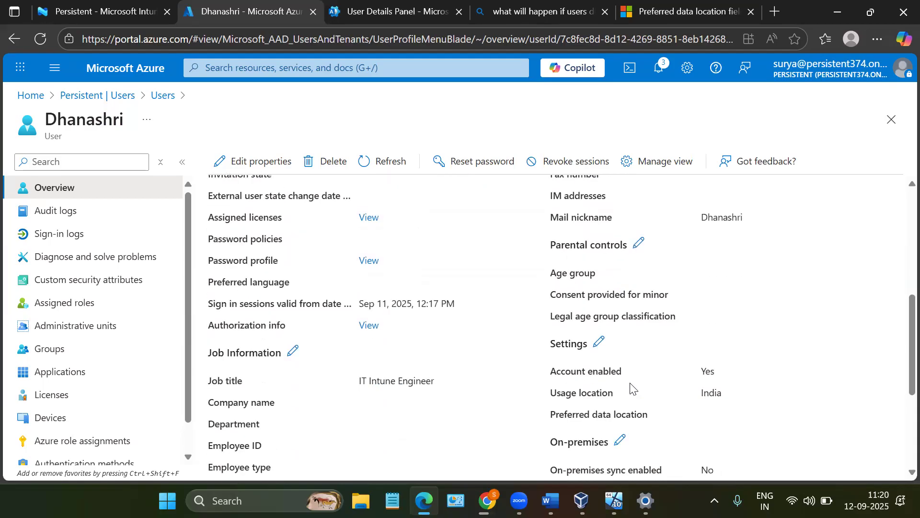
{"action": "left_click_drag", "start_coordinate": [703, 396], "coordinate": [729, 398]}
{"action": "left_click", "coordinate": [742, 400]}
{"action": "scroll", "coordinate": [729, 399], "scroll_direction": "up", "scroll_amount": 6}
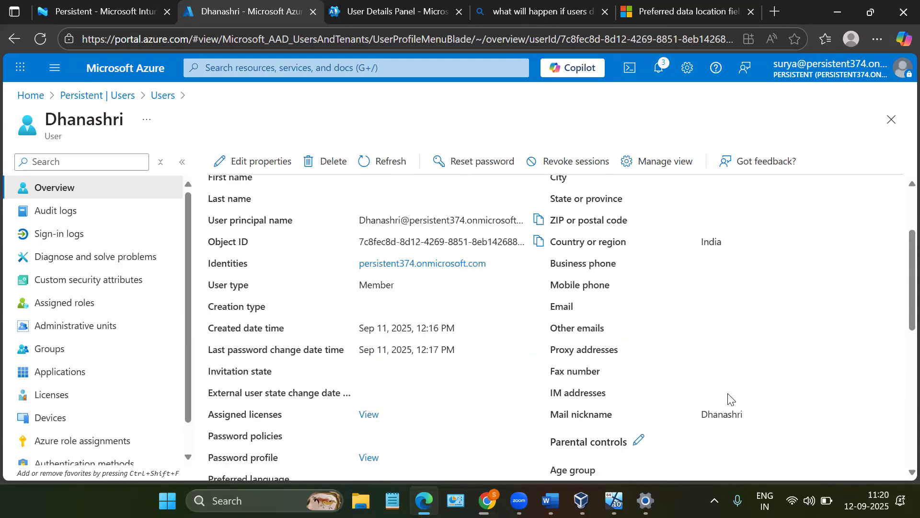
- Open the second user in the users list and check the country or region and usage location properties
{"action": "left_click", "coordinate": [163, 95]}
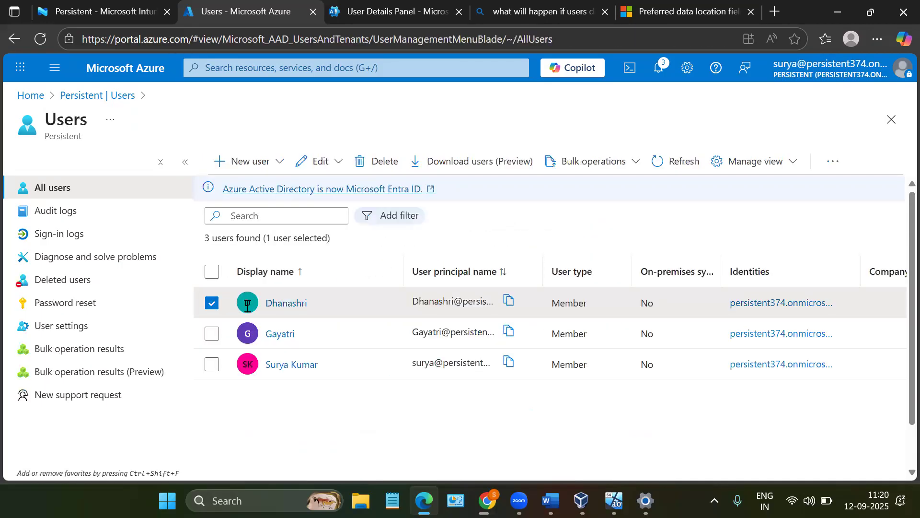
{"action": "left_click", "coordinate": [281, 339]}
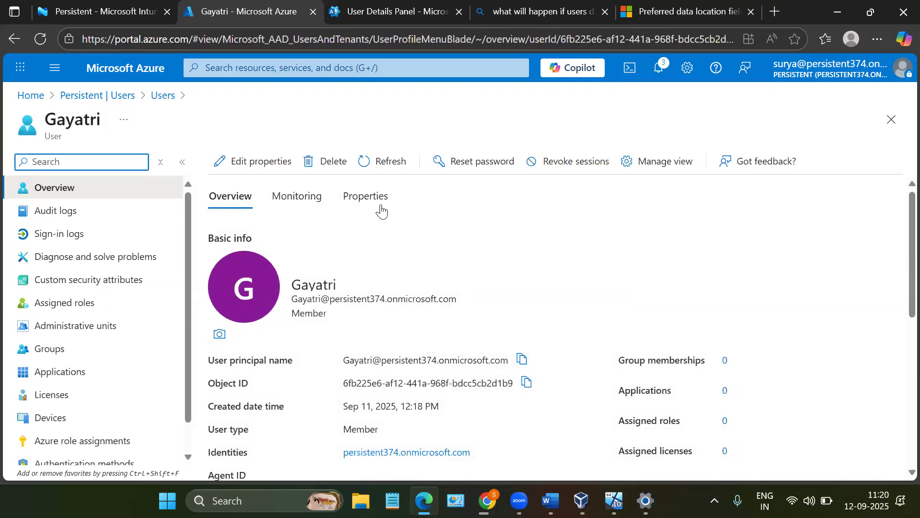
{"action": "left_click", "coordinate": [379, 205]}
{"action": "scroll", "coordinate": [480, 269], "scroll_direction": "down", "scroll_amount": 1}
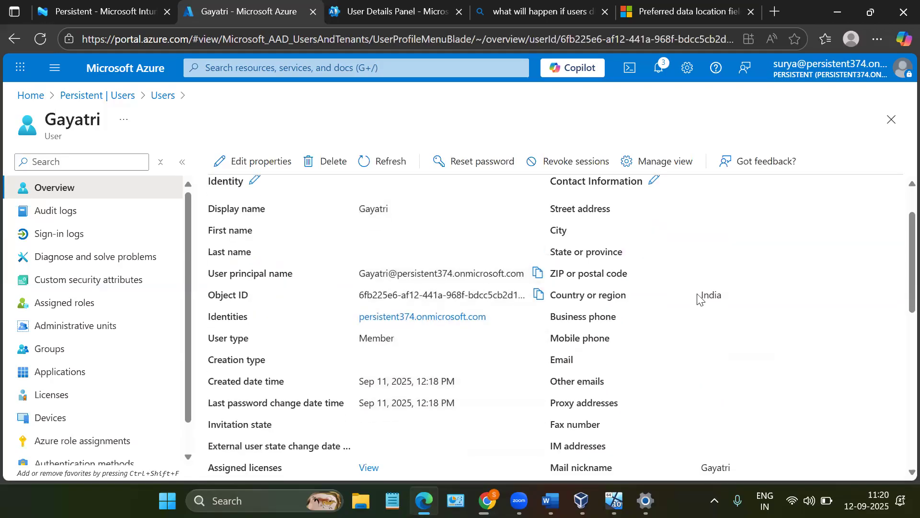
{"action": "scroll", "coordinate": [699, 298], "scroll_direction": "down", "scroll_amount": 6}
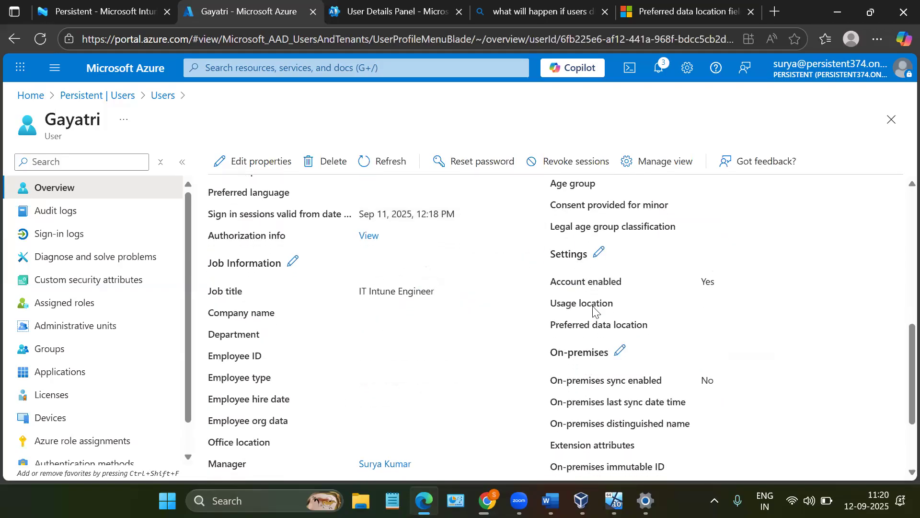
{"action": "left_click_drag", "start_coordinate": [553, 308], "coordinate": [622, 307]}
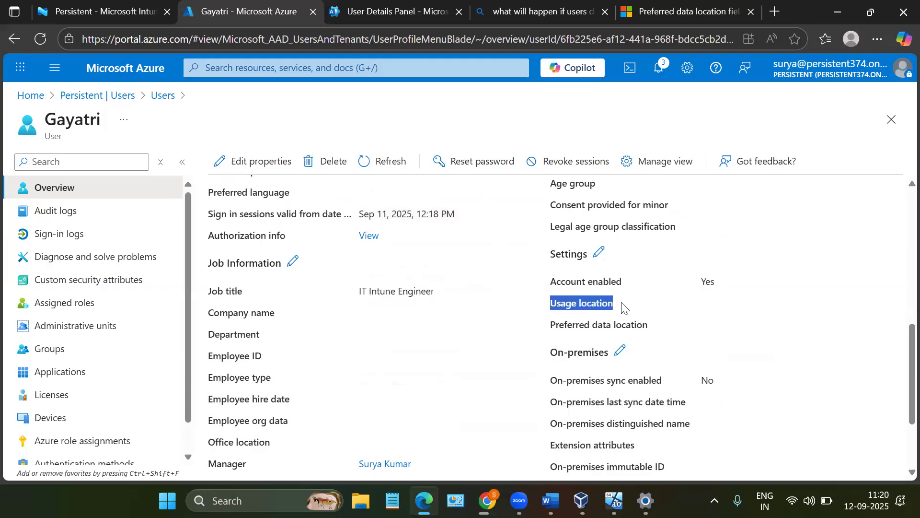
{"action": "left_click", "coordinate": [622, 308]}
{"action": "scroll", "coordinate": [622, 308], "scroll_direction": "up", "scroll_amount": 10}
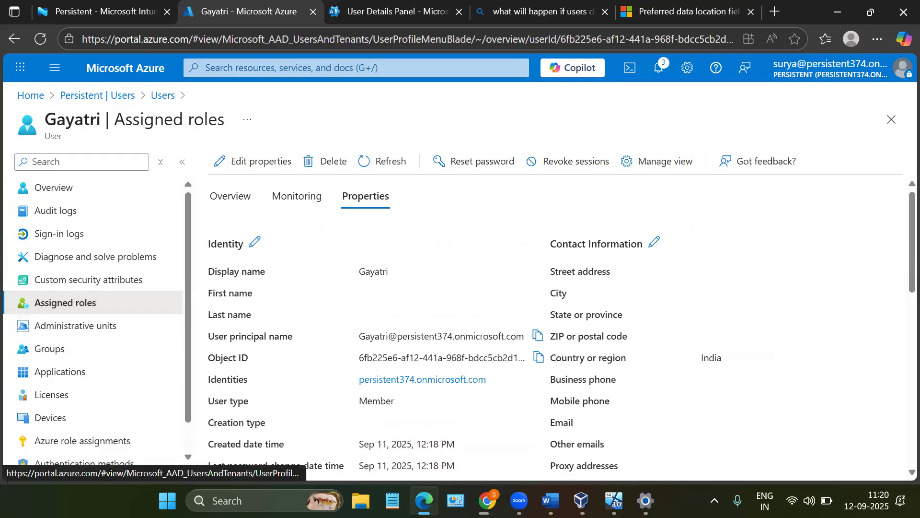
- Create a new role assignment for the second user and choose Global Administrator as the role
{"action": "left_click", "coordinate": [76, 325]}
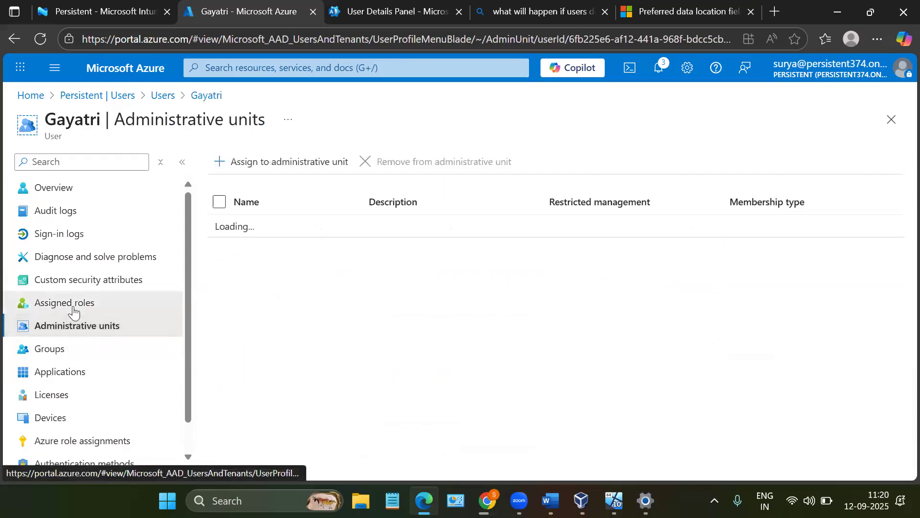
{"action": "left_click", "coordinate": [74, 307]}
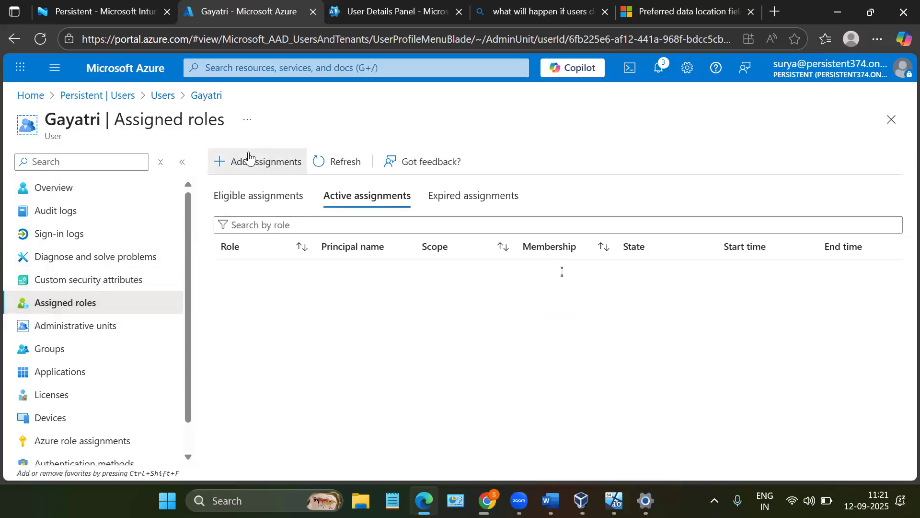
{"action": "left_click", "coordinate": [249, 157]}
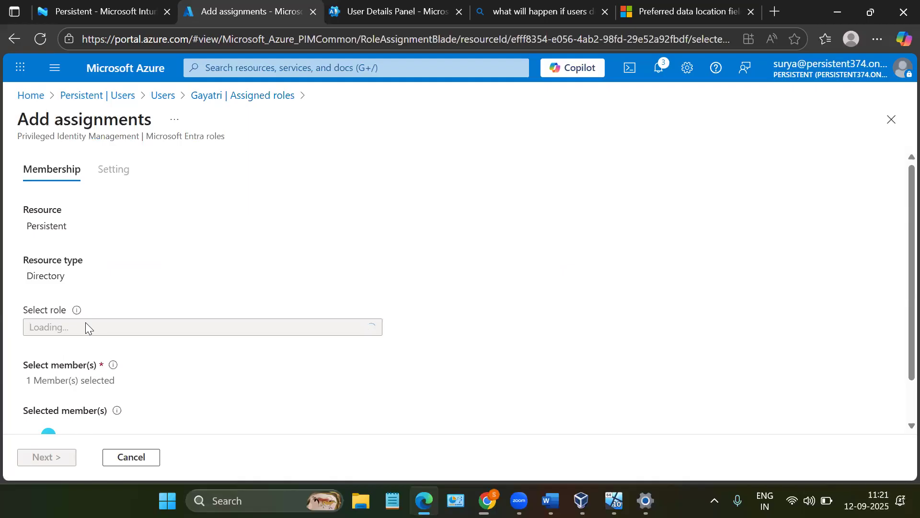
{"action": "scroll", "coordinate": [86, 322], "scroll_direction": "down", "scroll_amount": 1}
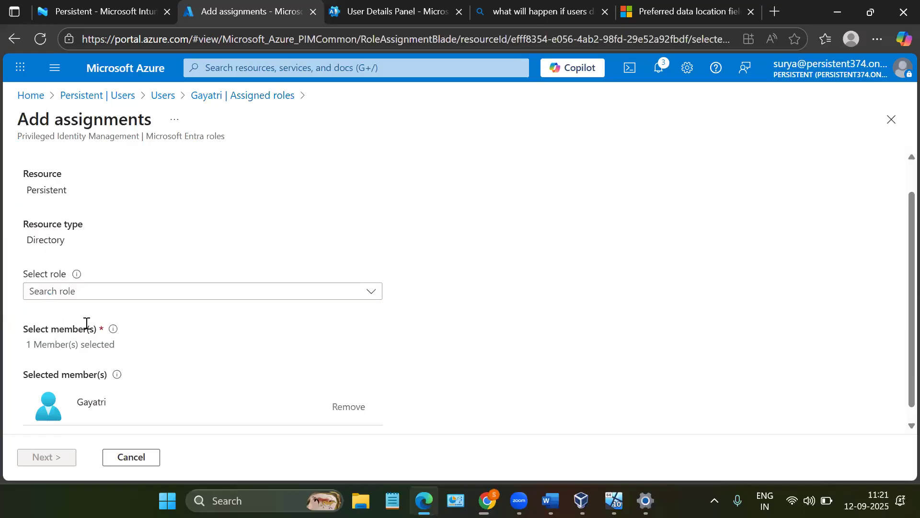
{"action": "left_click", "coordinate": [87, 293]}
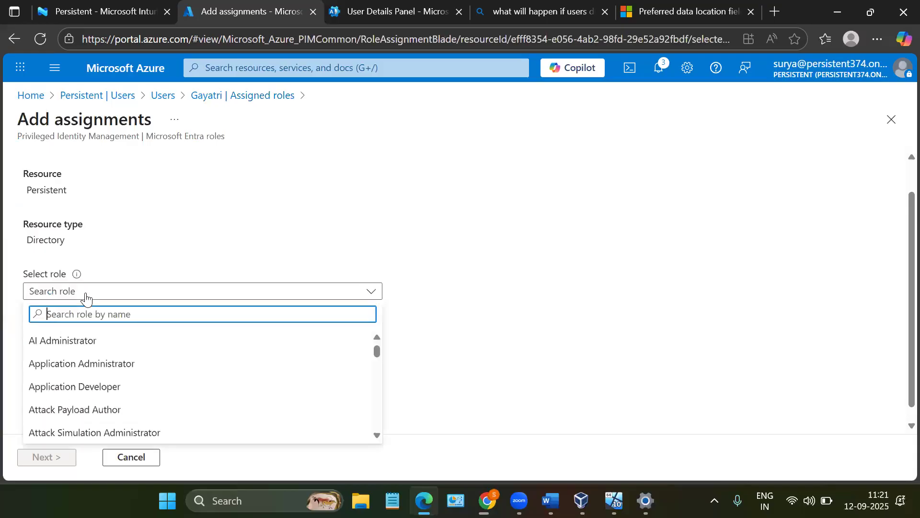
{"action": "type", "text": "Globa"}
{"action": "left_click", "coordinate": [86, 296]}
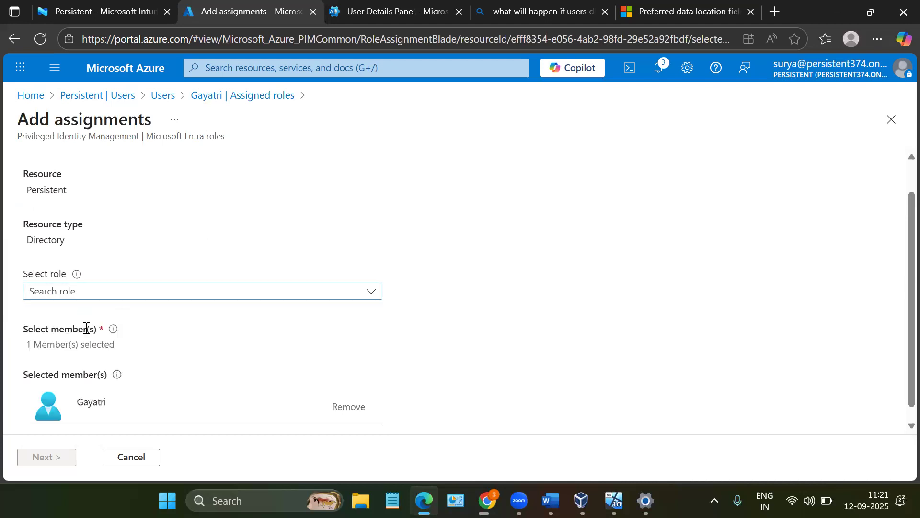
{"action": "left_click", "coordinate": [85, 291]}
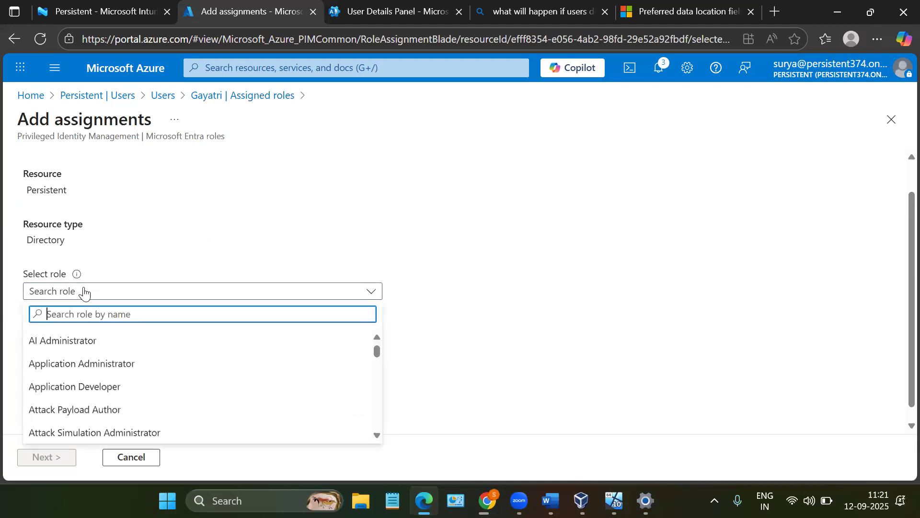
{"action": "type", "text": "Glob"}
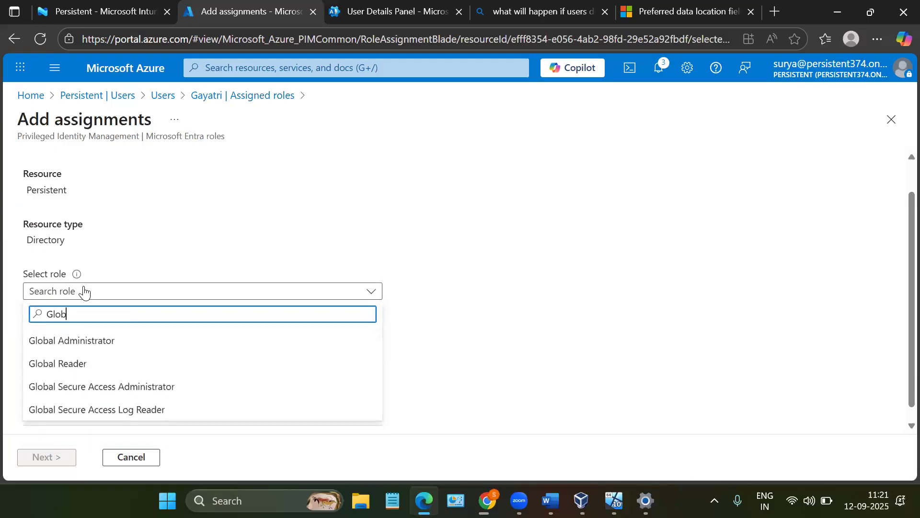
{"action": "left_click", "coordinate": [70, 349]}
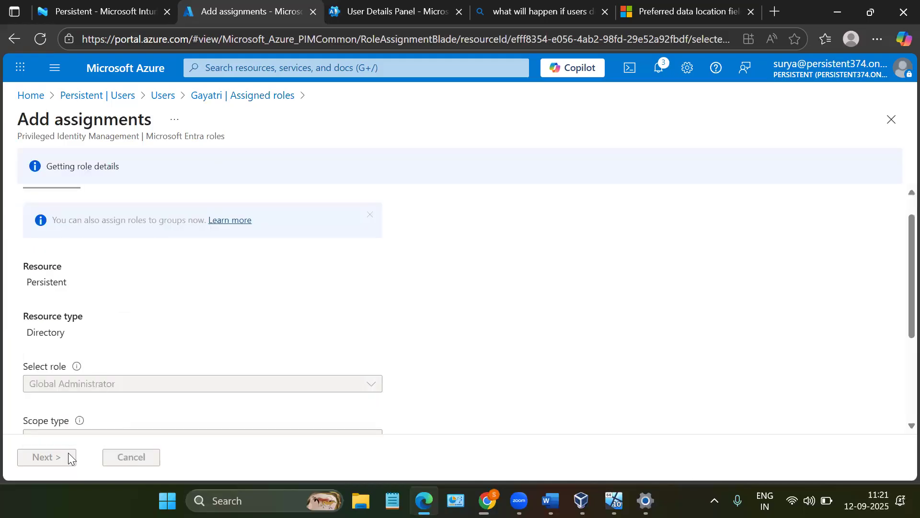
{"action": "scroll", "coordinate": [123, 318], "scroll_direction": "down", "scroll_amount": 3}
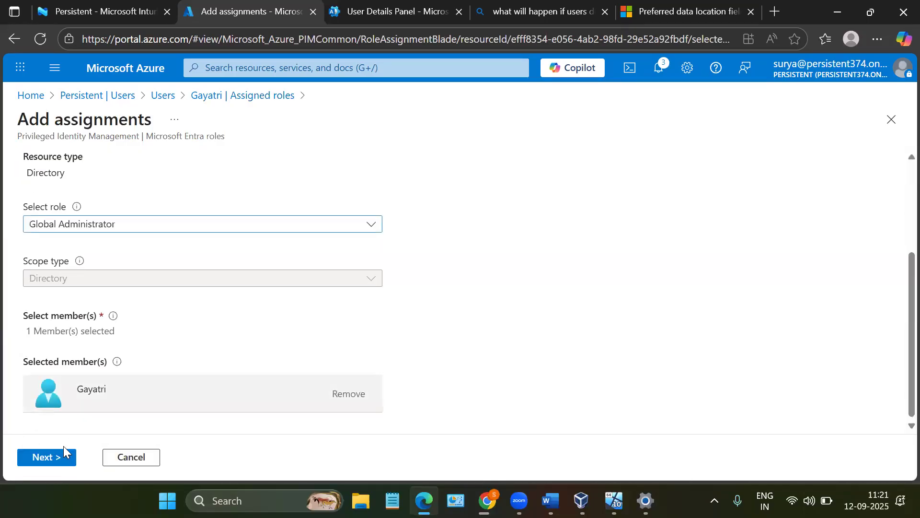
- Assign the Global Administrator role as permanently eligible and refresh the user's assigned roles
{"action": "left_click", "coordinate": [61, 459]}
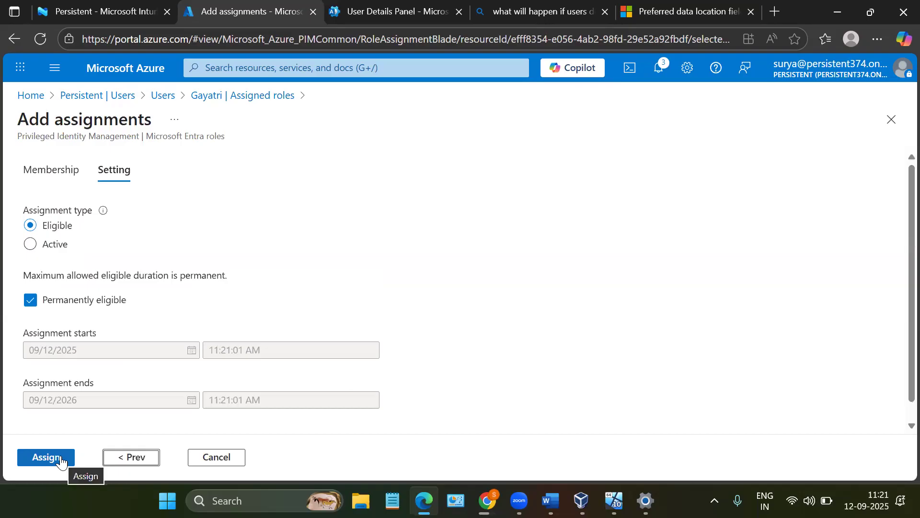
{"action": "left_click", "coordinate": [60, 460]}
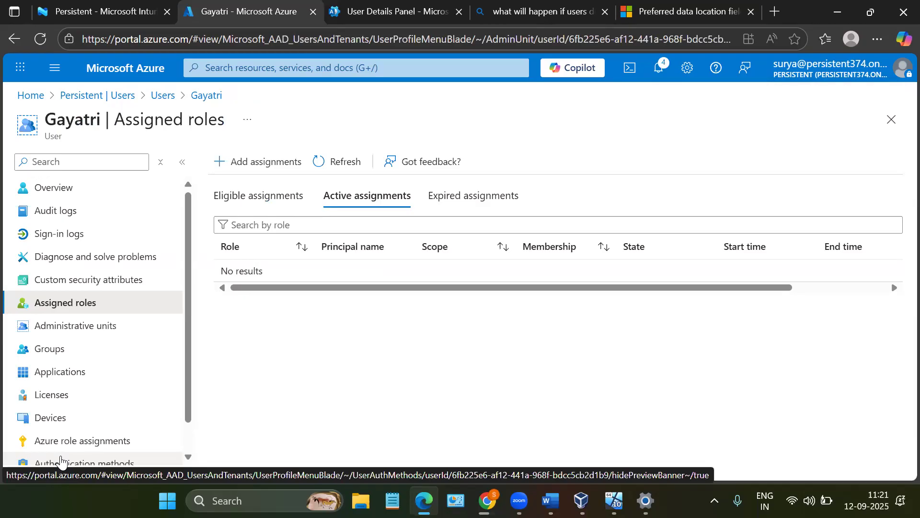
{"action": "left_click", "coordinate": [365, 167]}
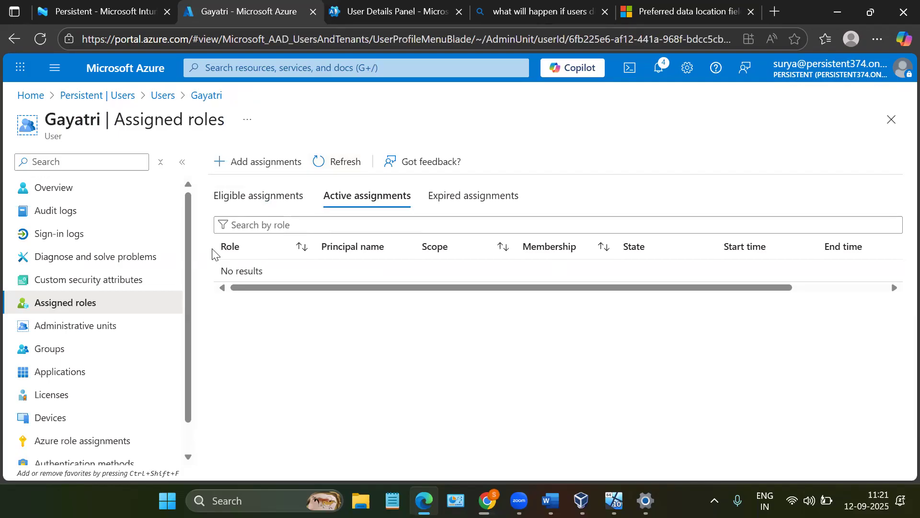
- Create a new role assignment for the second user and choose Intune Administrator as the role with Directory scope
{"action": "left_click", "coordinate": [240, 172]}
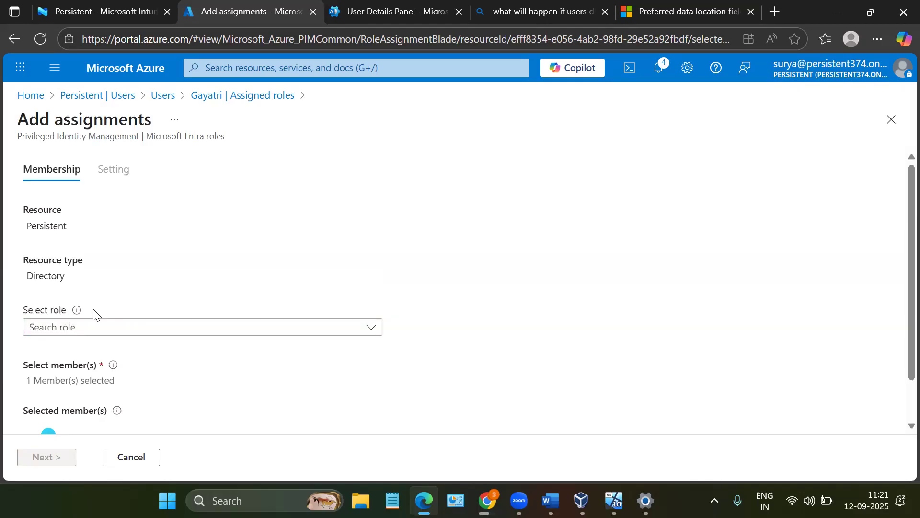
{"action": "left_click", "coordinate": [85, 337]}
{"action": "type", "text": "intun"}
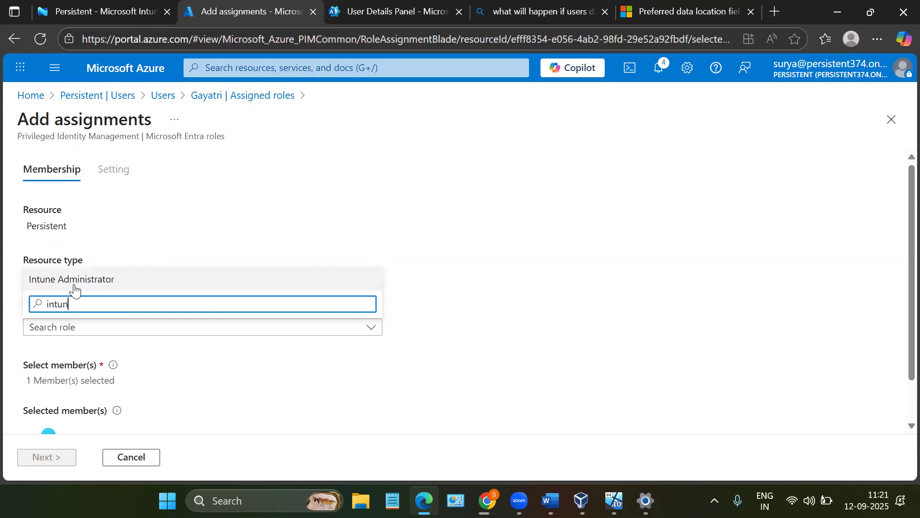
{"action": "left_click", "coordinate": [73, 288]}
{"action": "scroll", "coordinate": [96, 324], "scroll_direction": "down", "scroll_amount": 2}
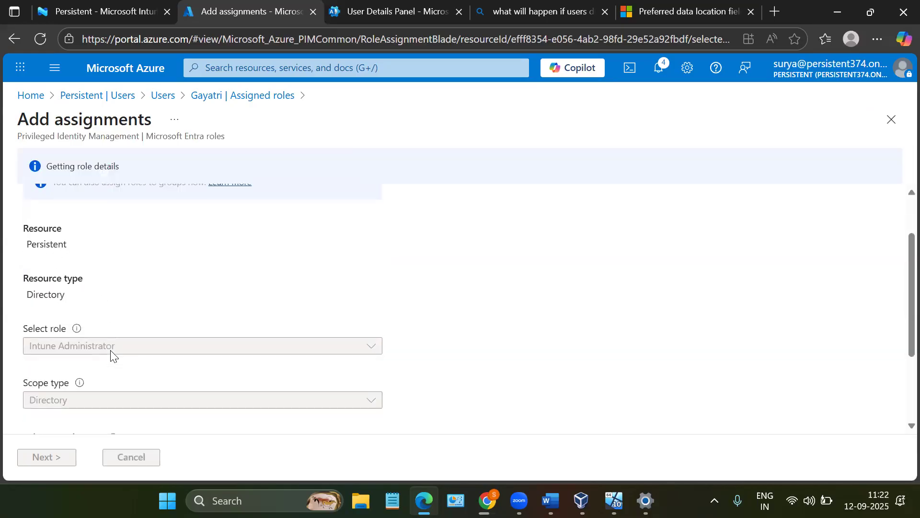
{"action": "scroll", "coordinate": [110, 354], "scroll_direction": "down", "scroll_amount": 2}
- Assign the Intune Administrator role as permanently eligible and refresh the user's eligible assignments
{"action": "left_click", "coordinate": [48, 461]}
{"action": "left_click", "coordinate": [48, 460]}
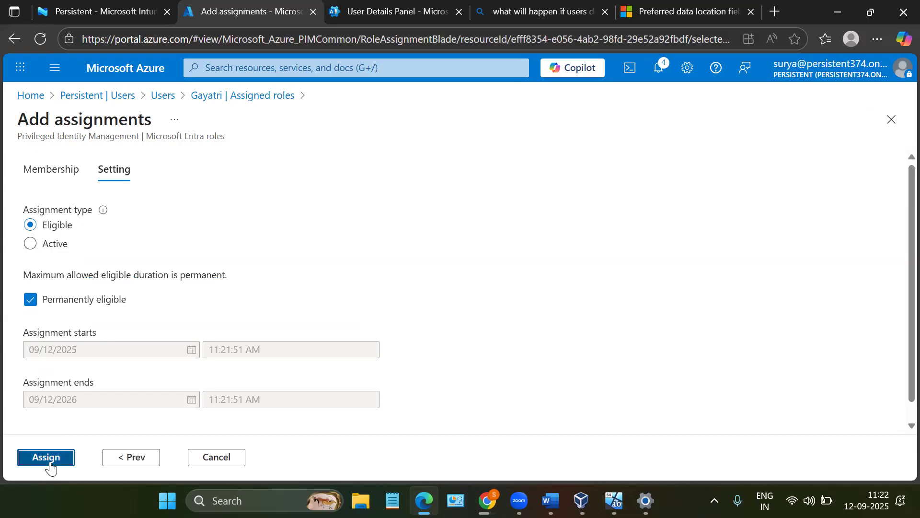
{"action": "left_click", "coordinate": [256, 195]}
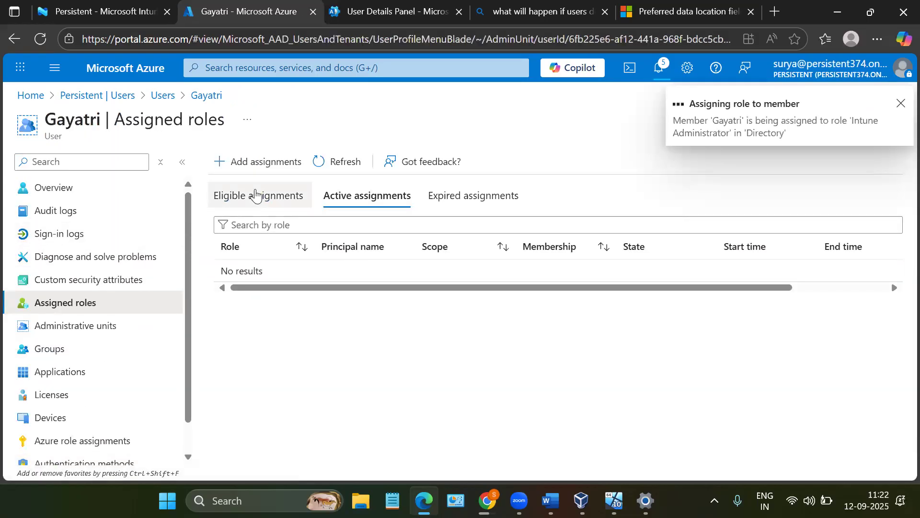
{"action": "left_click", "coordinate": [341, 160]}
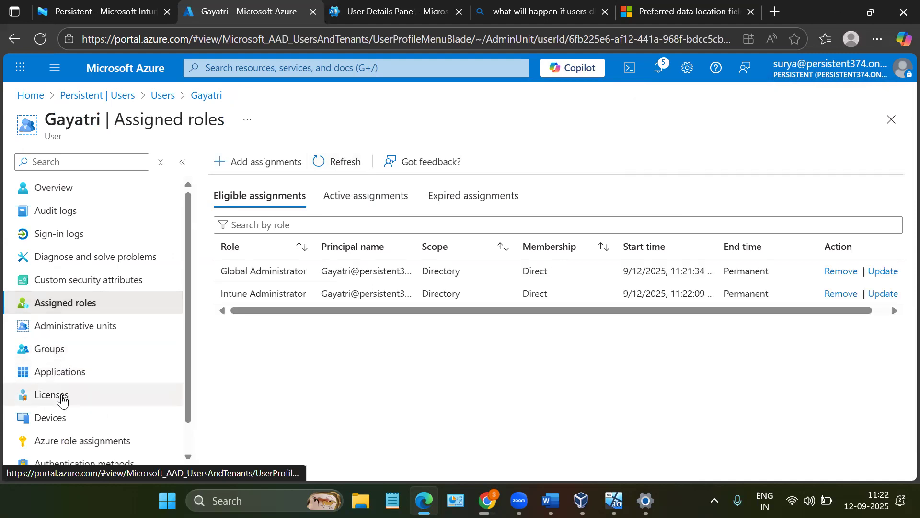
- Check the user's licenses, then switch to the Microsoft 365 admin center and open the same user's licenses and apps
{"action": "left_click", "coordinate": [62, 401]}
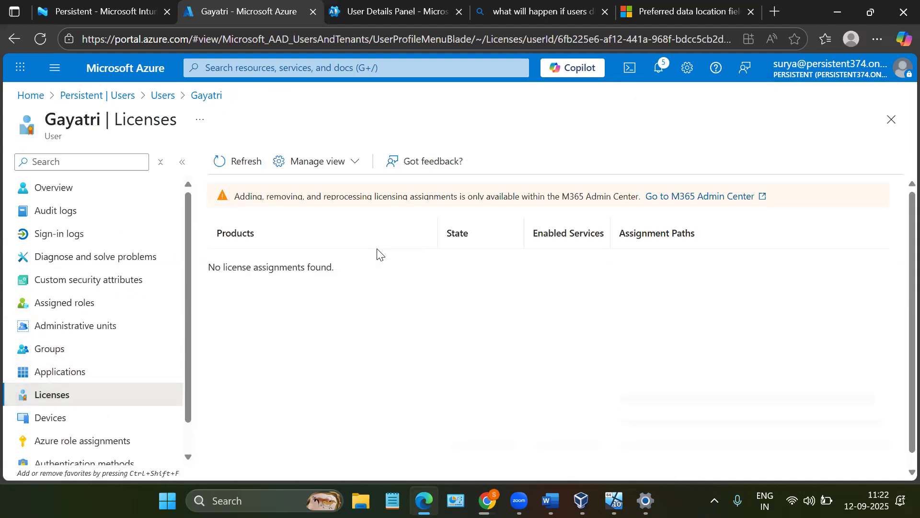
{"action": "left_click", "coordinate": [655, 4]}
{"action": "left_click", "coordinate": [408, 9]}
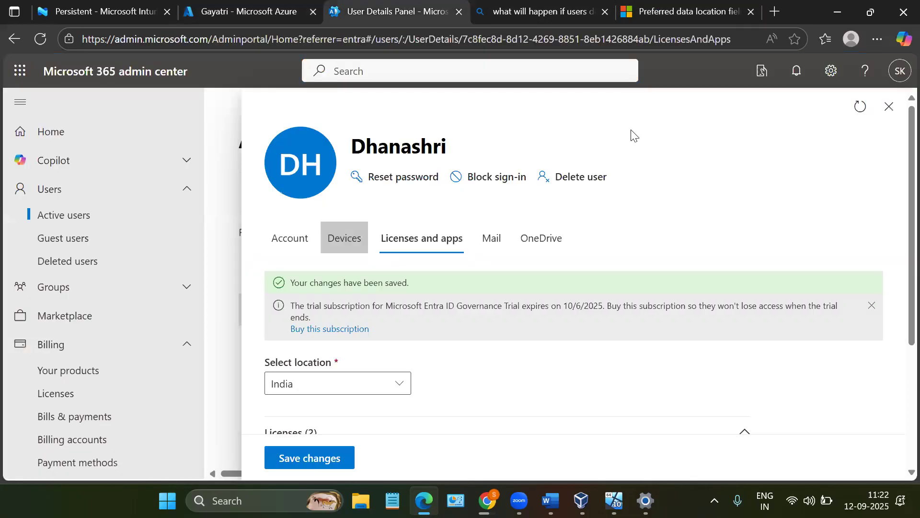
{"action": "left_click", "coordinate": [888, 106]}
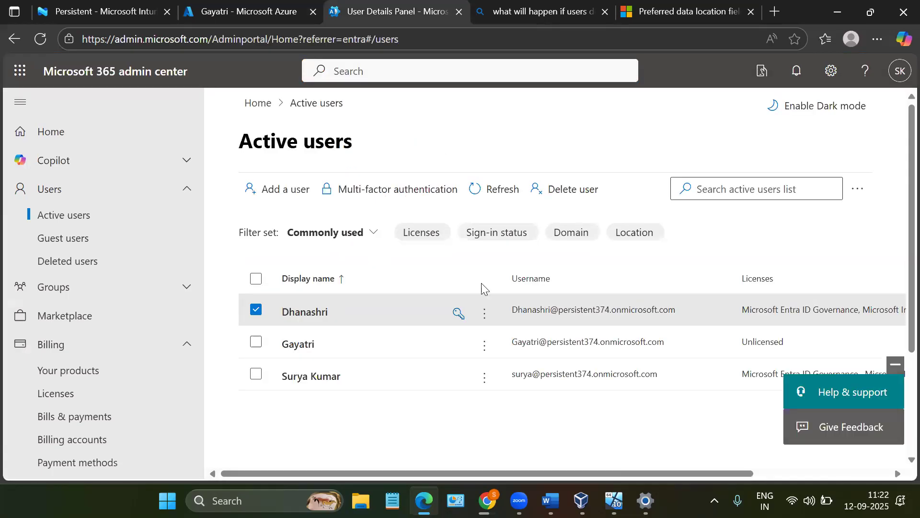
{"action": "left_click", "coordinate": [256, 310]}
{"action": "left_click", "coordinate": [299, 344]}
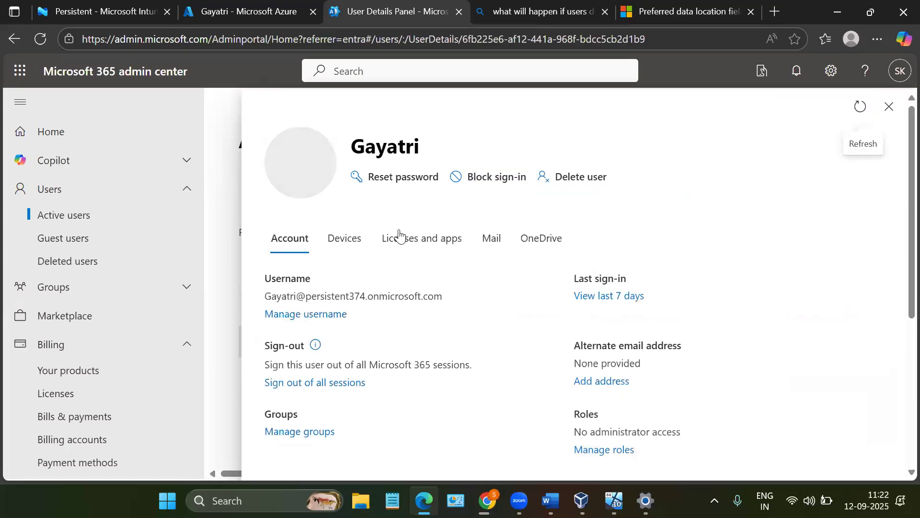
{"action": "left_click", "coordinate": [399, 237]}
- Assign the Microsoft Entra ID Governance and Microsoft Intune Suite licenses to the second user and save the changes
{"action": "scroll", "coordinate": [353, 255], "scroll_direction": "down", "scroll_amount": 2}
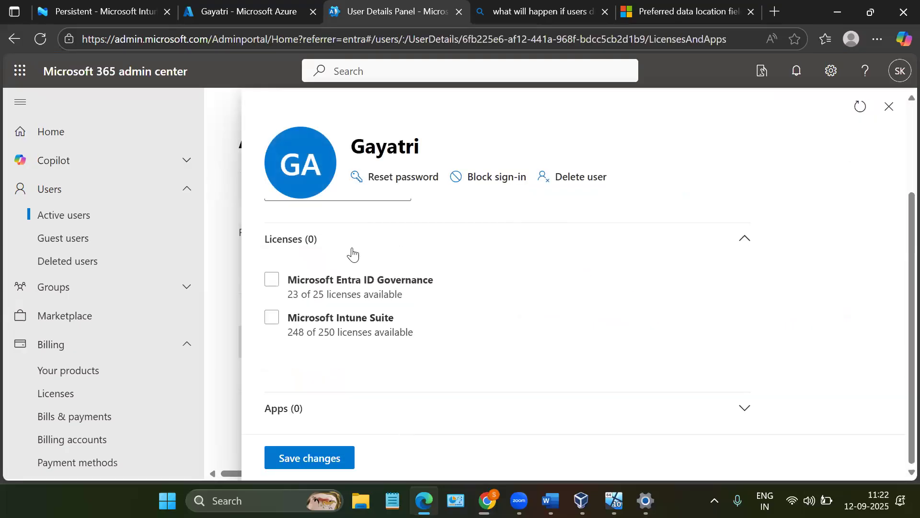
{"action": "left_click", "coordinate": [273, 280]}
{"action": "left_click", "coordinate": [272, 364]}
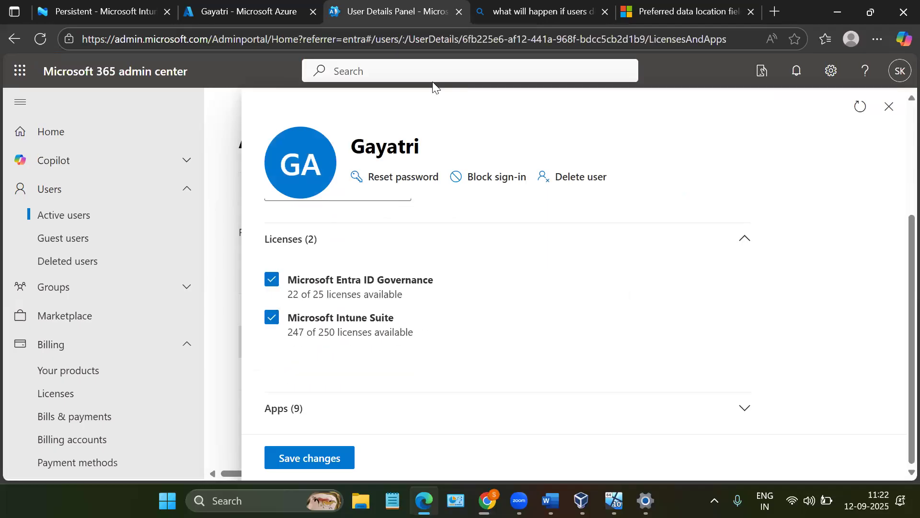
{"action": "left_click", "coordinate": [337, 451]}
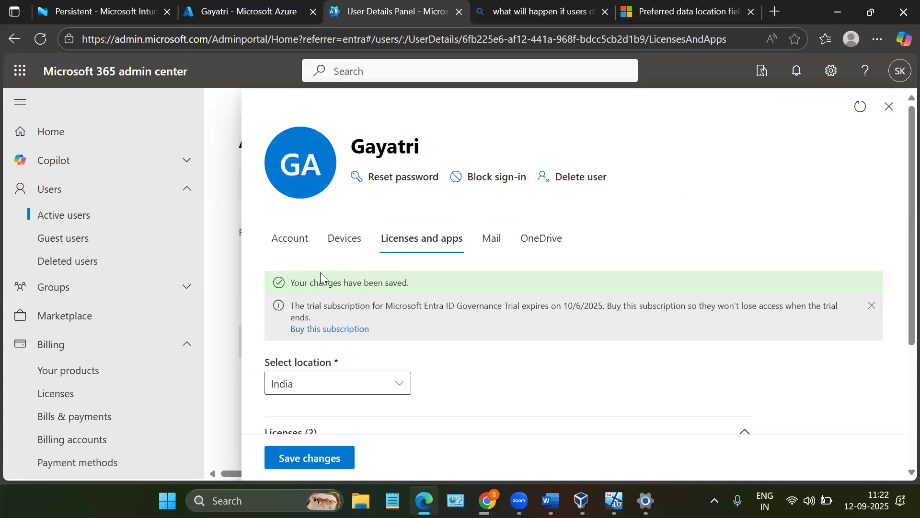
- Examine the location setting and the selected licenses in the user's license details
{"action": "left_click_drag", "start_coordinate": [265, 368], "coordinate": [341, 366]}
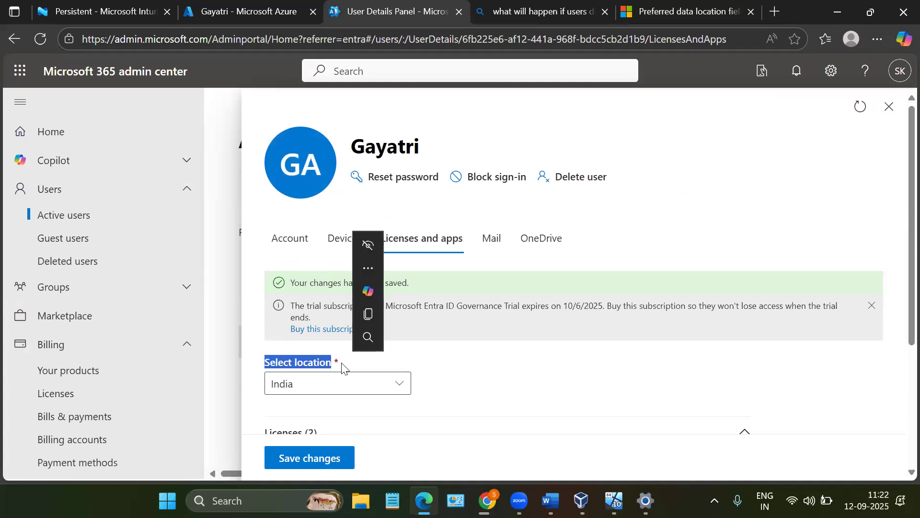
{"action": "left_click", "coordinate": [389, 368]}
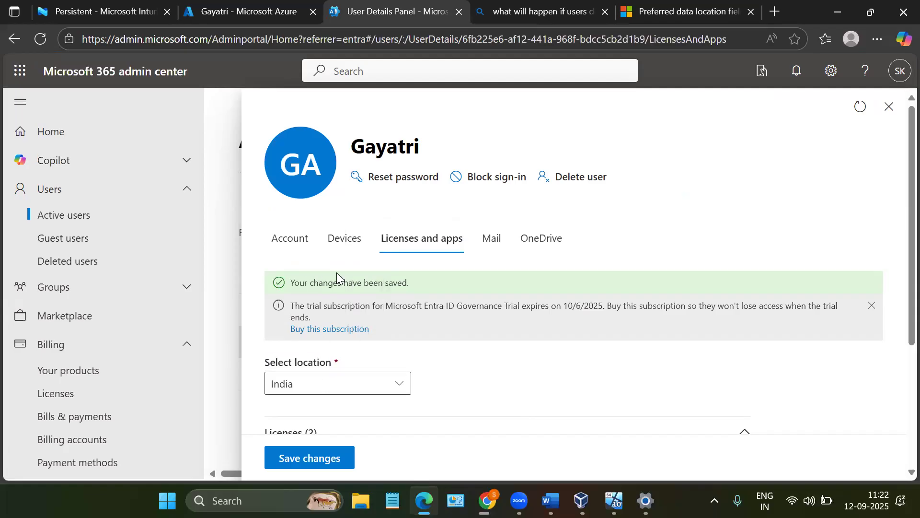
{"action": "scroll", "coordinate": [316, 401], "scroll_direction": "down", "scroll_amount": 1}
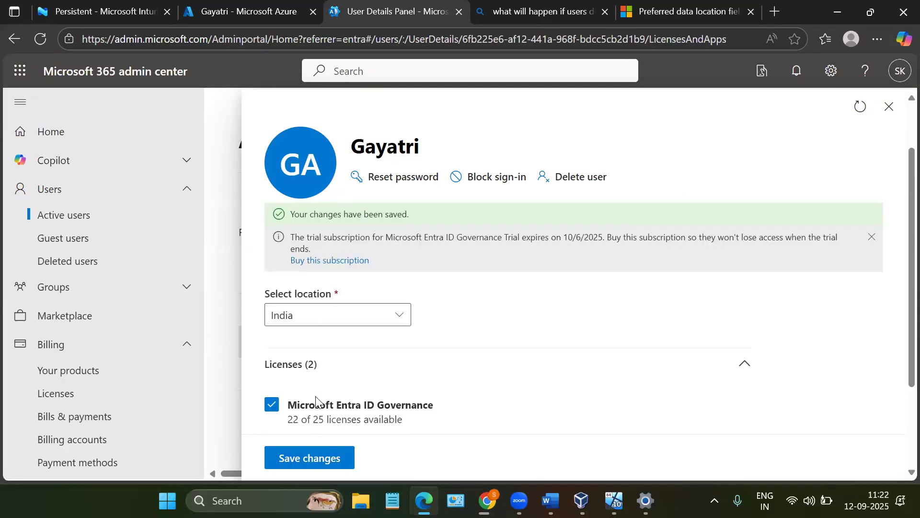
{"action": "scroll", "coordinate": [316, 401], "scroll_direction": "up", "scroll_amount": 1}
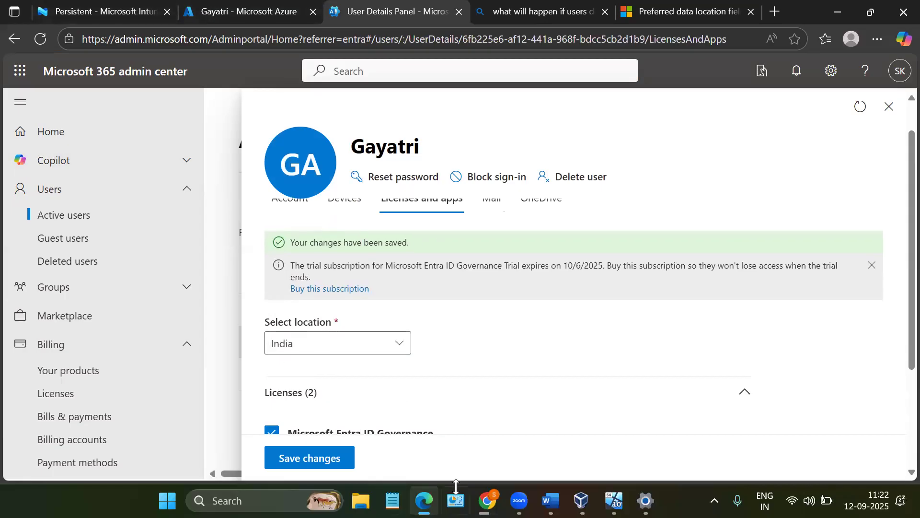
{"action": "left_click", "coordinate": [487, 501]}
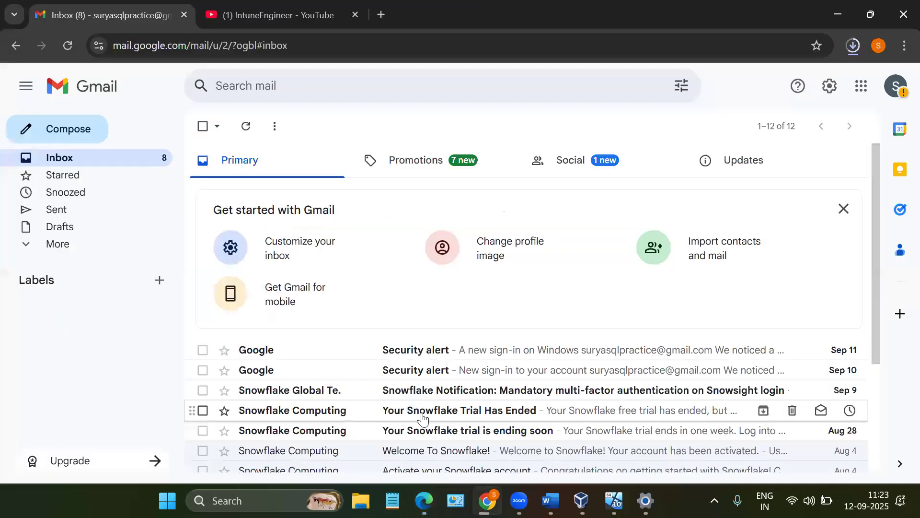
{"action": "left_click", "coordinate": [487, 500]}
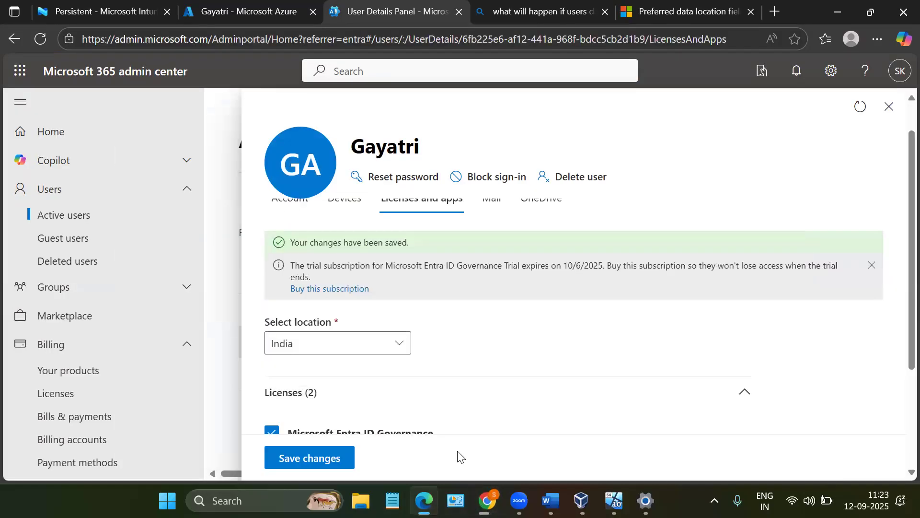
{"action": "left_click", "coordinate": [350, 297]}
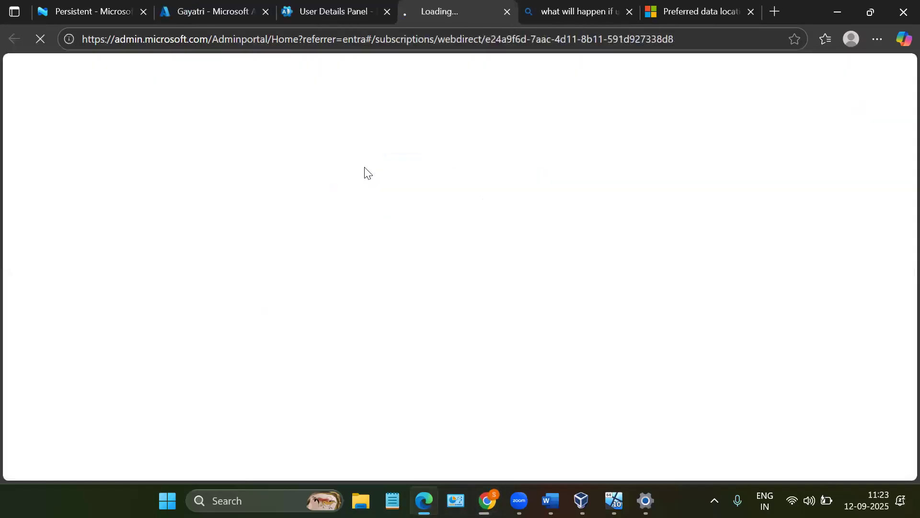
{"action": "left_click", "coordinate": [341, 3]}
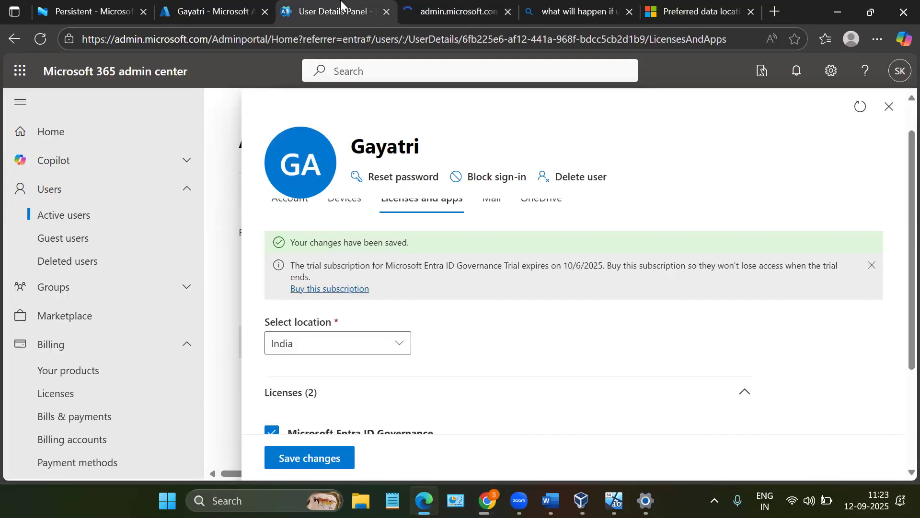
- Review the user's saved licenses, then switch to the Azure portal and refresh the user's license list
{"action": "scroll", "coordinate": [283, 338], "scroll_direction": "down", "scroll_amount": 2}
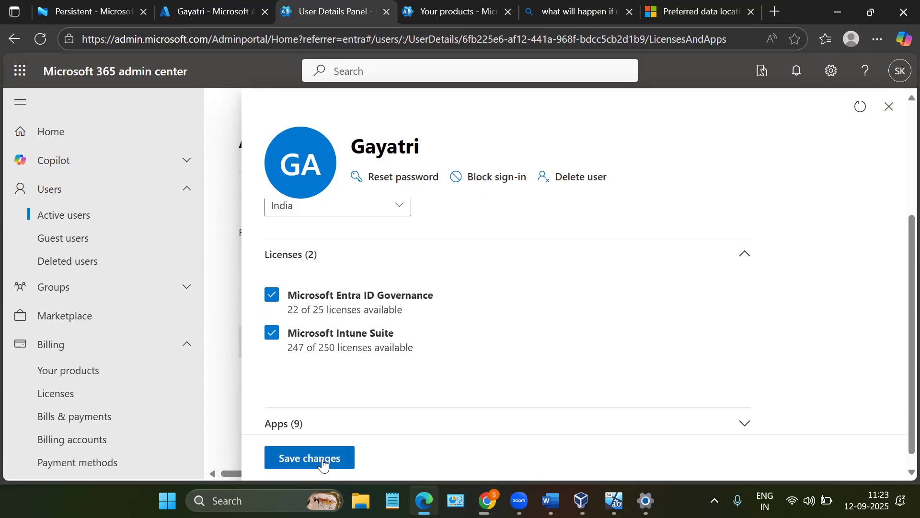
{"action": "left_click", "coordinate": [245, 11]}
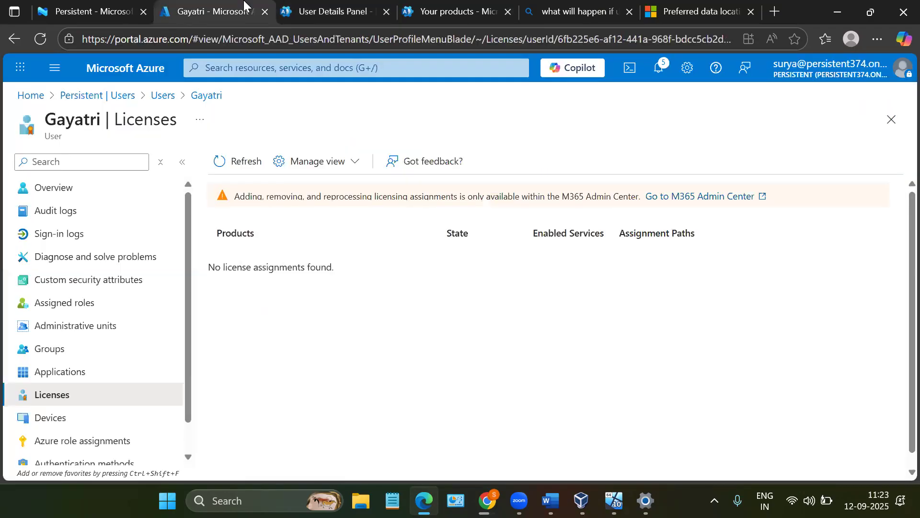
{"action": "left_click", "coordinate": [238, 159]}
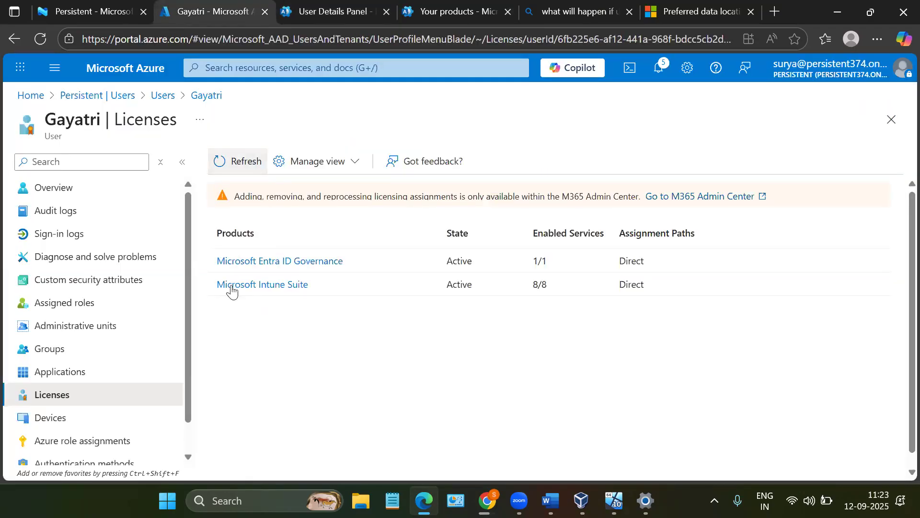
- Open the second user's properties overview and check the usage location value under Settings
{"action": "left_click", "coordinate": [105, 196]}
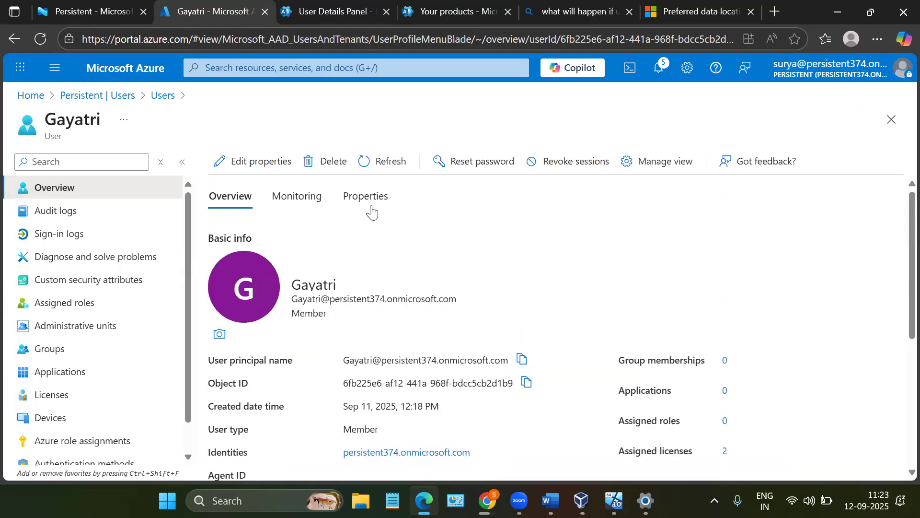
{"action": "left_click", "coordinate": [372, 211]}
{"action": "scroll", "coordinate": [655, 304], "scroll_direction": "down", "scroll_amount": 3}
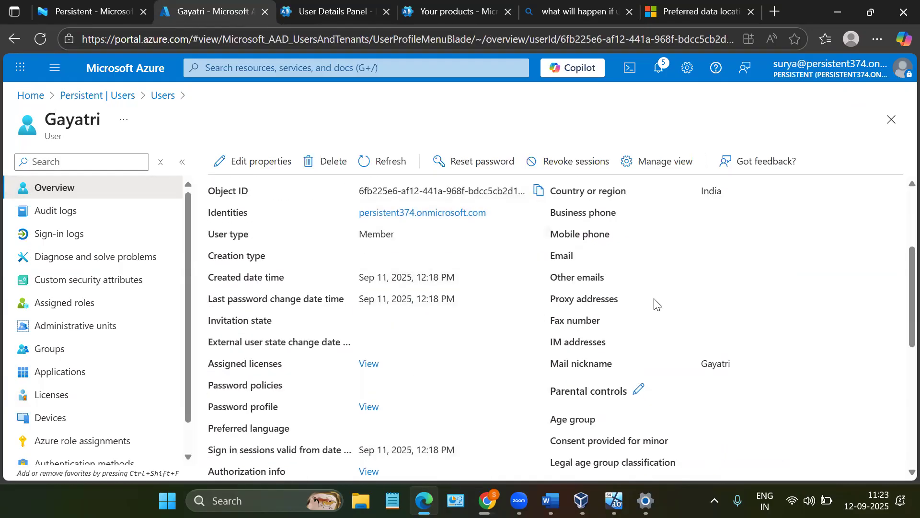
{"action": "scroll", "coordinate": [654, 304], "scroll_direction": "down", "scroll_amount": 3}
{"action": "left_click_drag", "start_coordinate": [698, 393], "coordinate": [733, 396]}
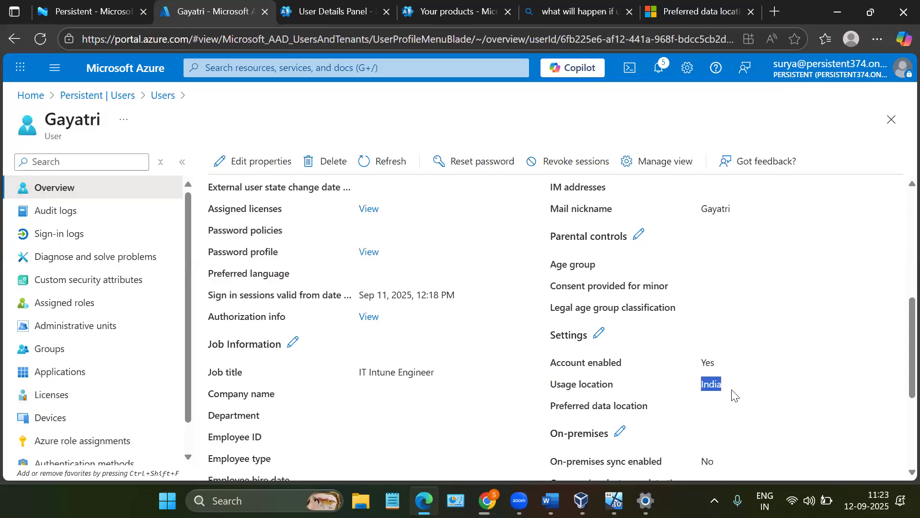
{"action": "left_click", "coordinate": [733, 396]}
{"action": "double_click", "coordinate": [733, 387]}
{"action": "left_click", "coordinate": [733, 386]}
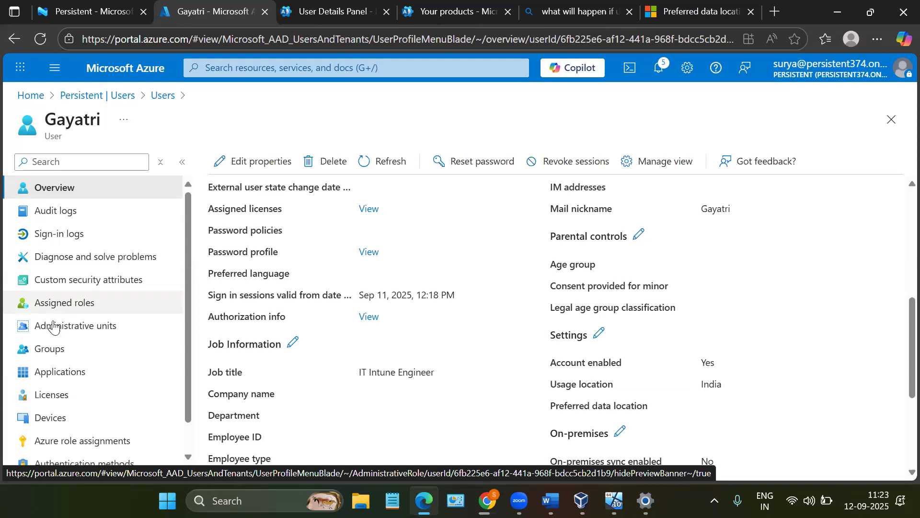
- Switch to the Microsoft Intune admin center home page
{"action": "left_click", "coordinate": [893, 82]}
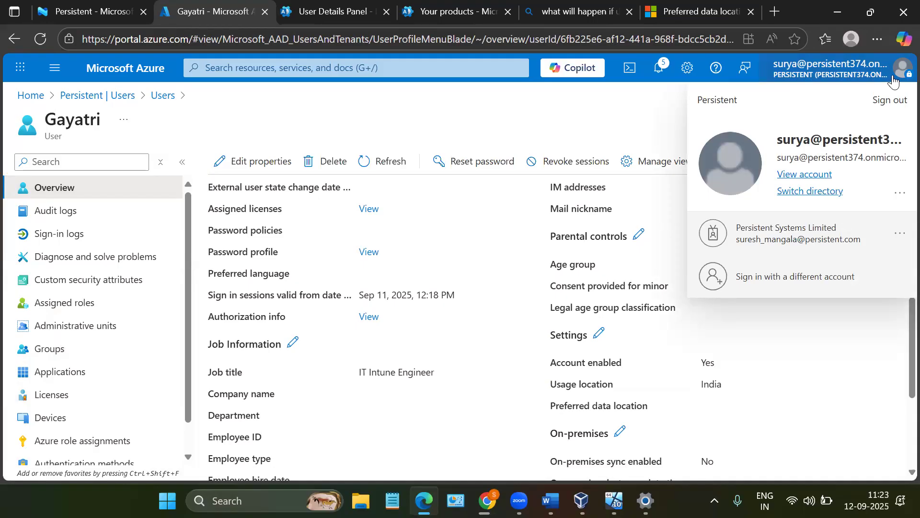
{"action": "left_click", "coordinate": [142, 4]}
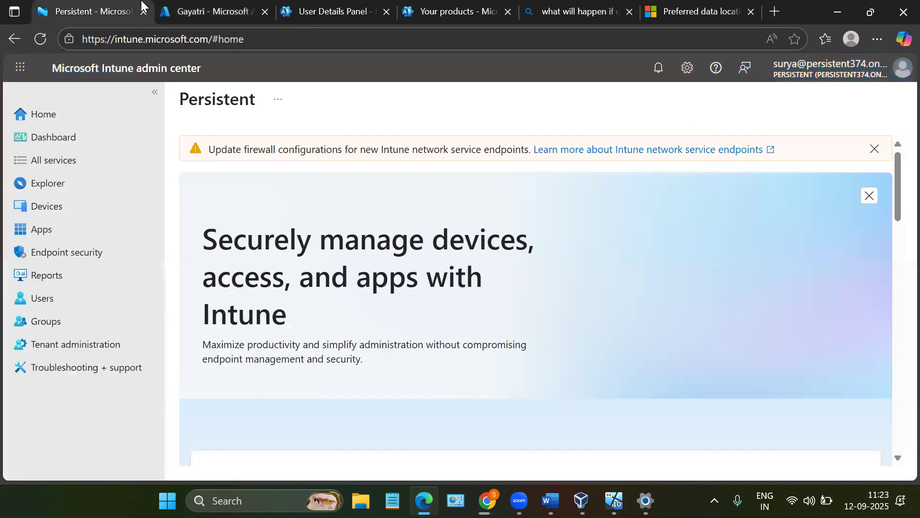